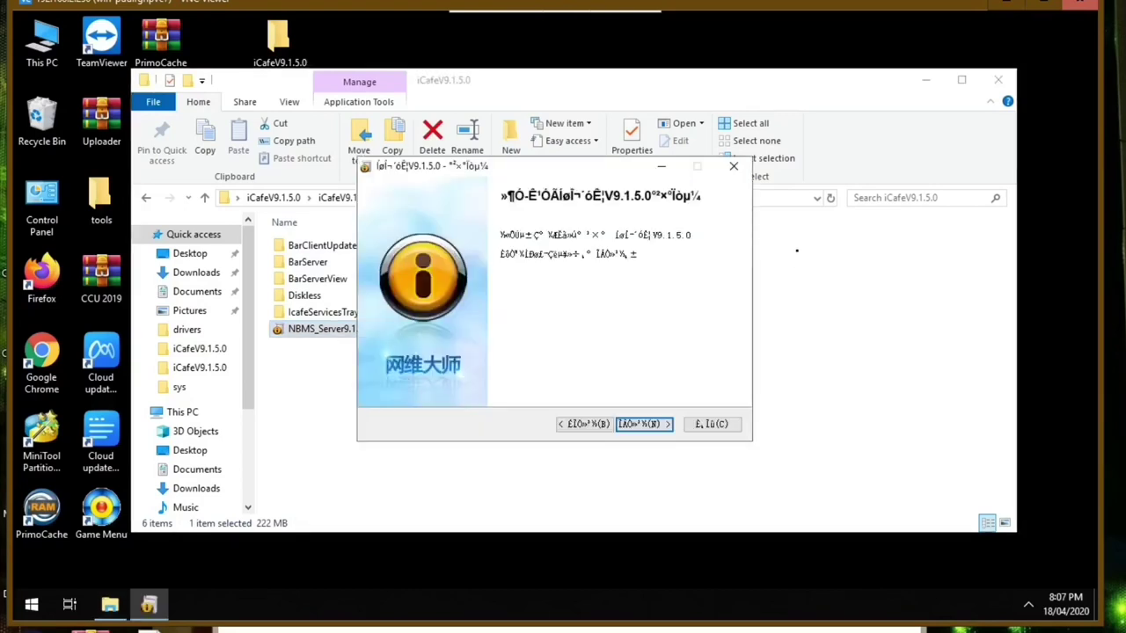
- Accept the installer's licence agreement and keep the default server settings
click(647, 424)
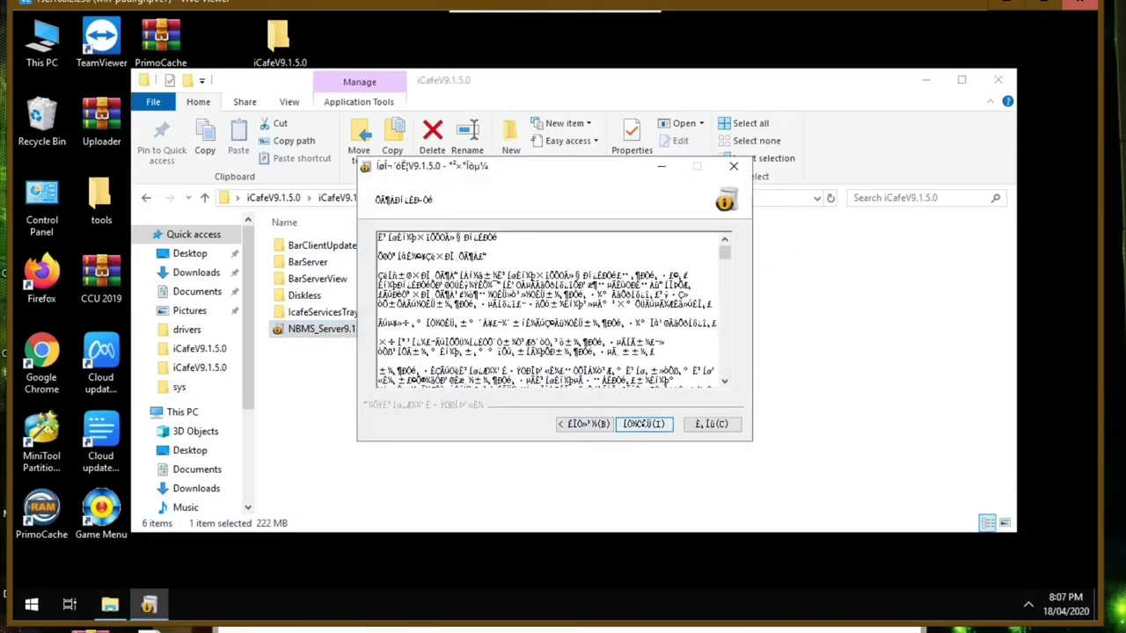
click(644, 424)
click(674, 424)
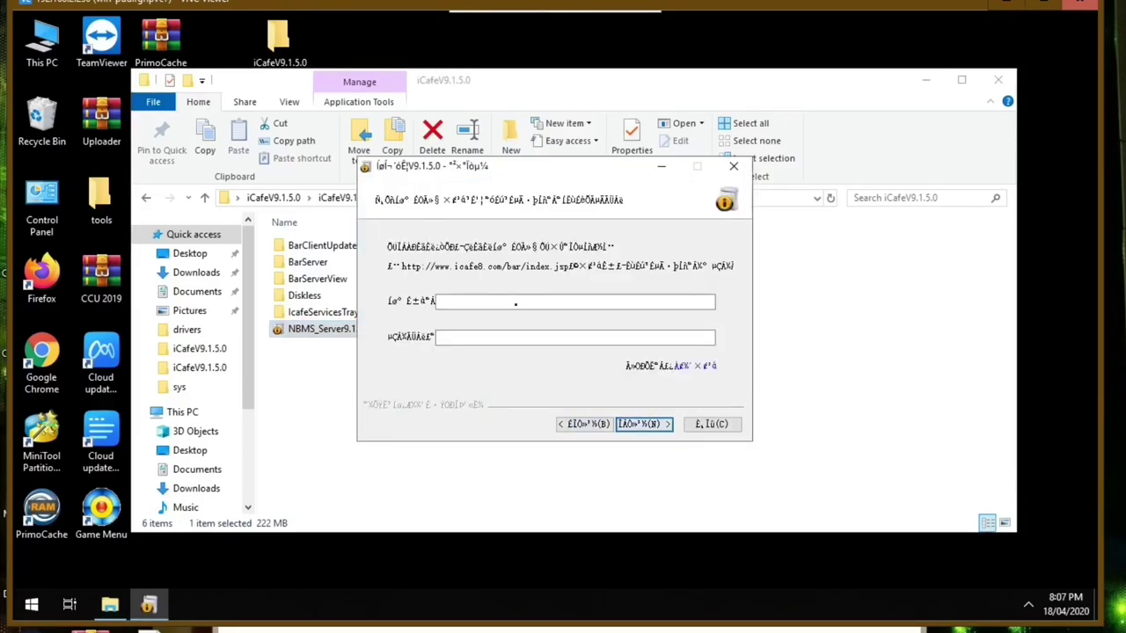
- Enter the account and password, then install into C:\Program Files\Icafe8
text(8888888)
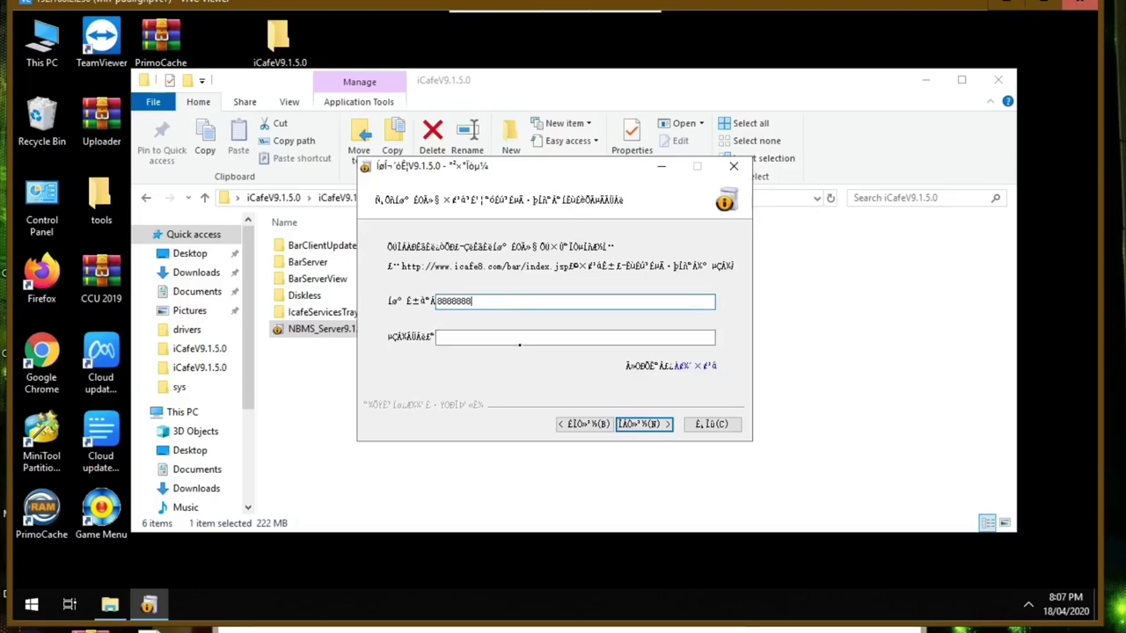
key(Tab)
text(8888888)
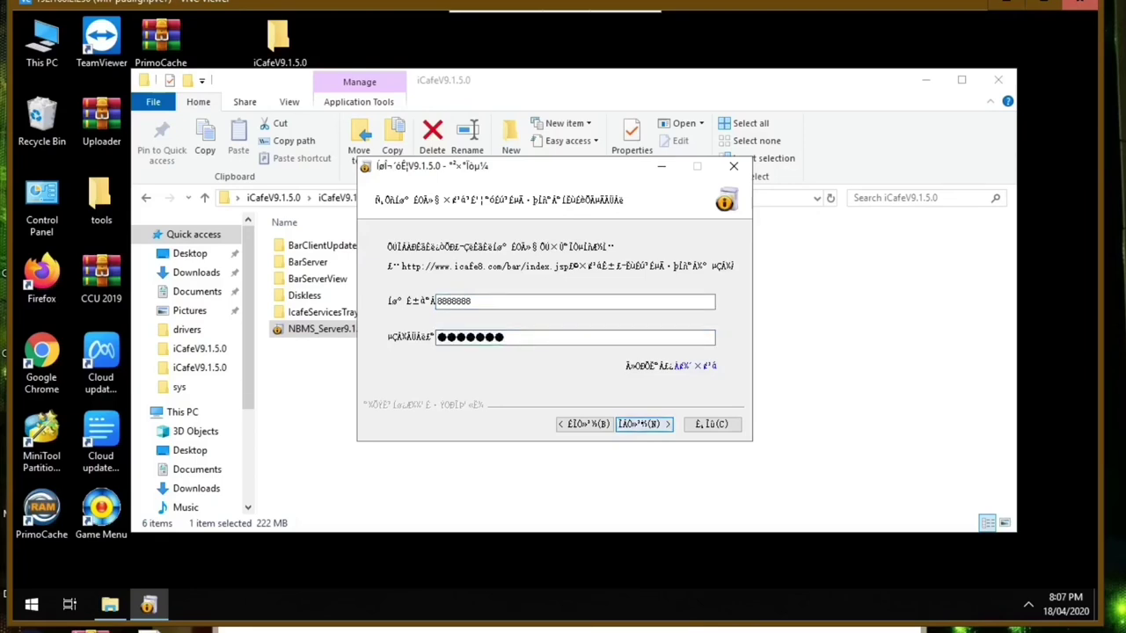
key(Return)
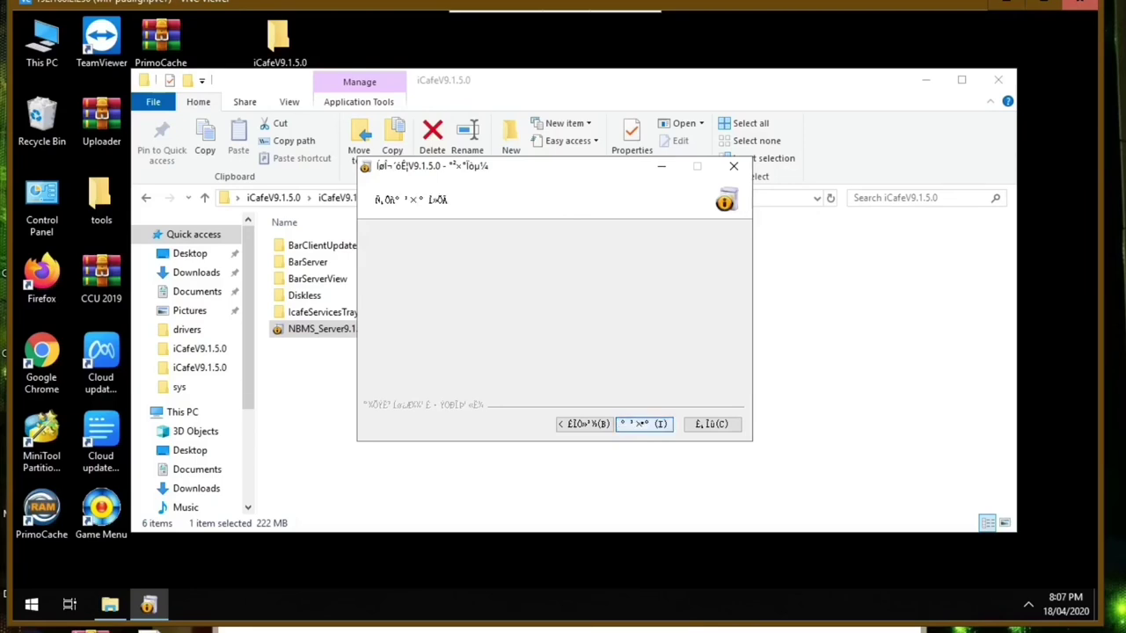
click(557, 338)
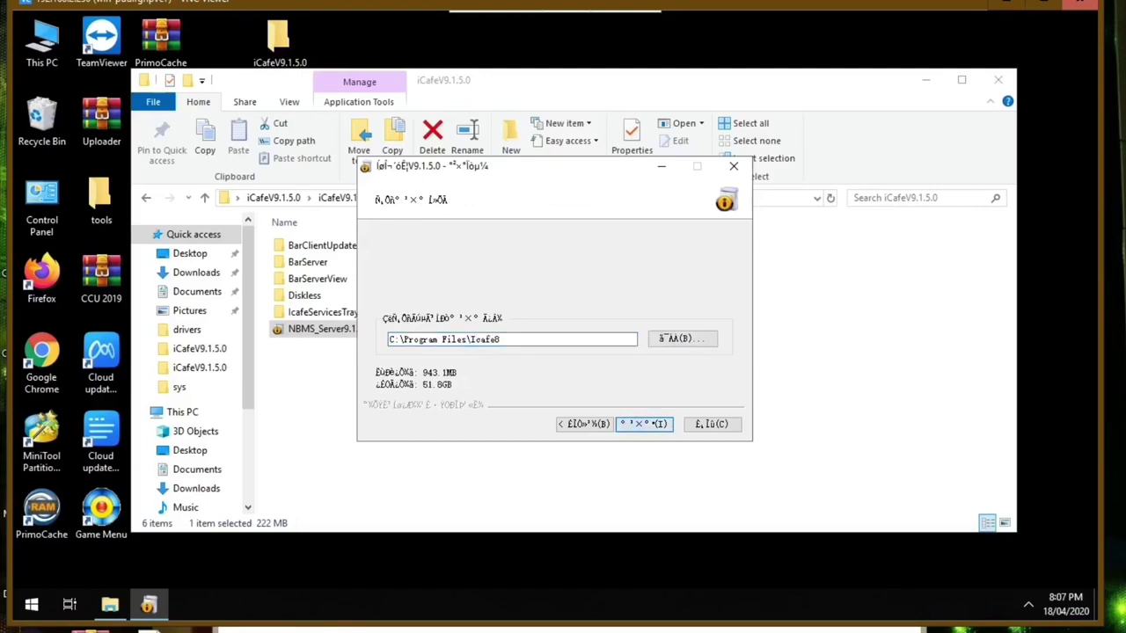
click(644, 424)
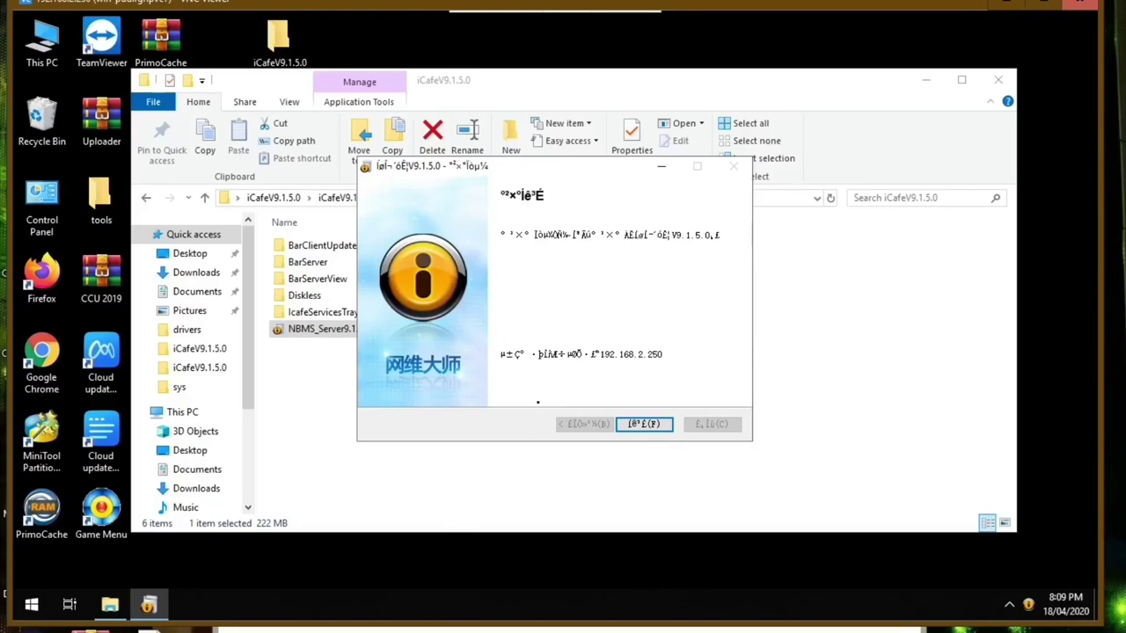
- Stop all iCafe services from the tray's Service Controller panel
click(1009, 605)
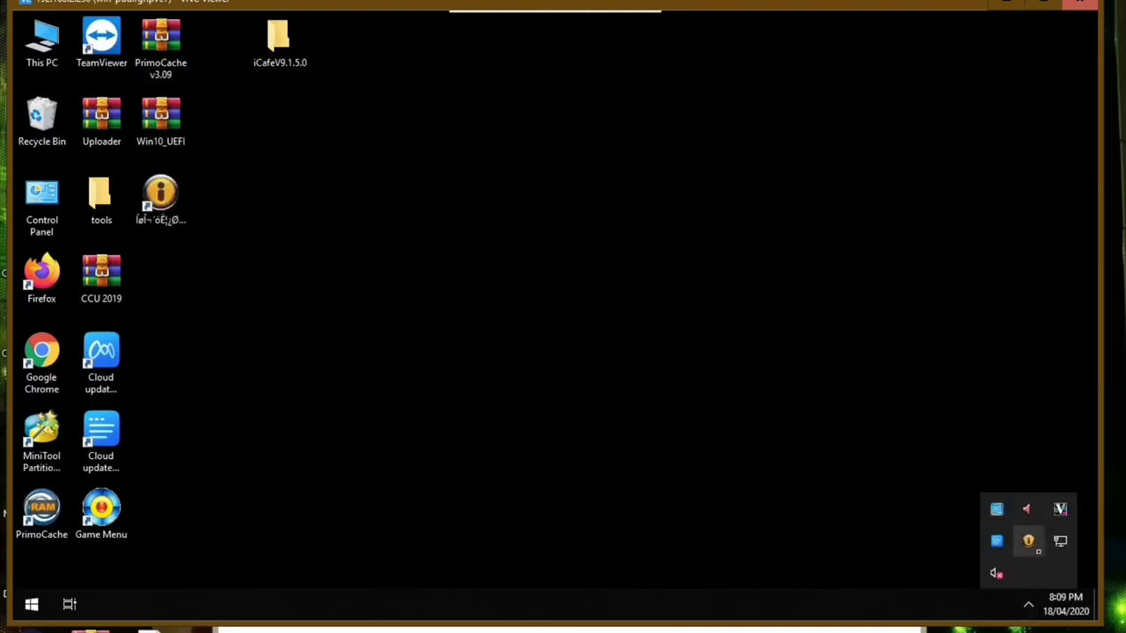
double_click(1028, 540)
click(677, 276)
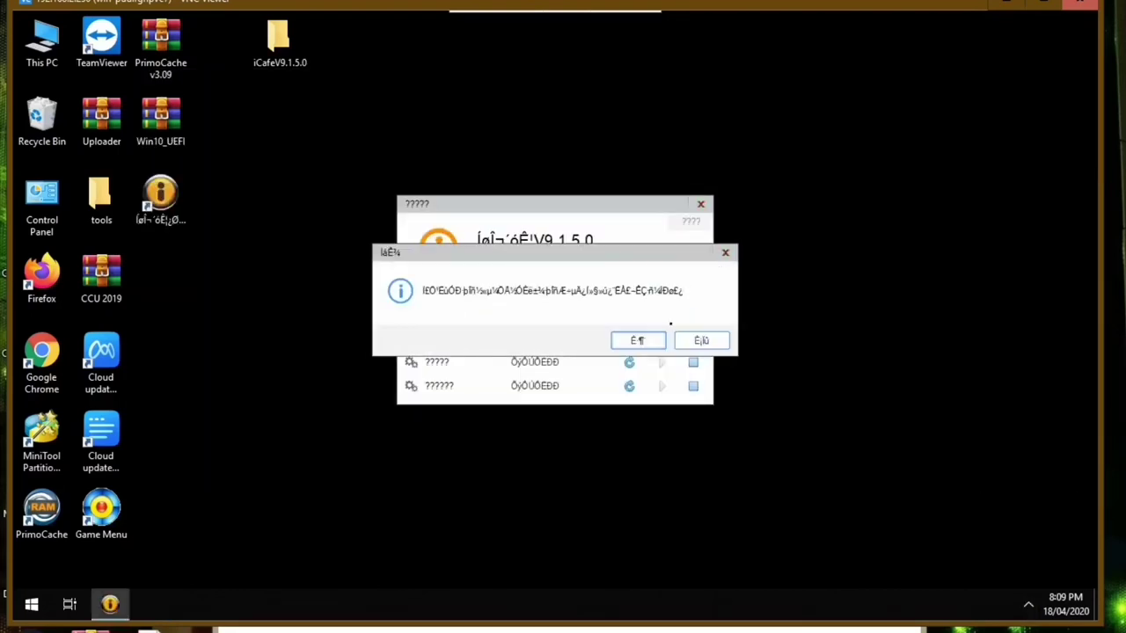
click(651, 340)
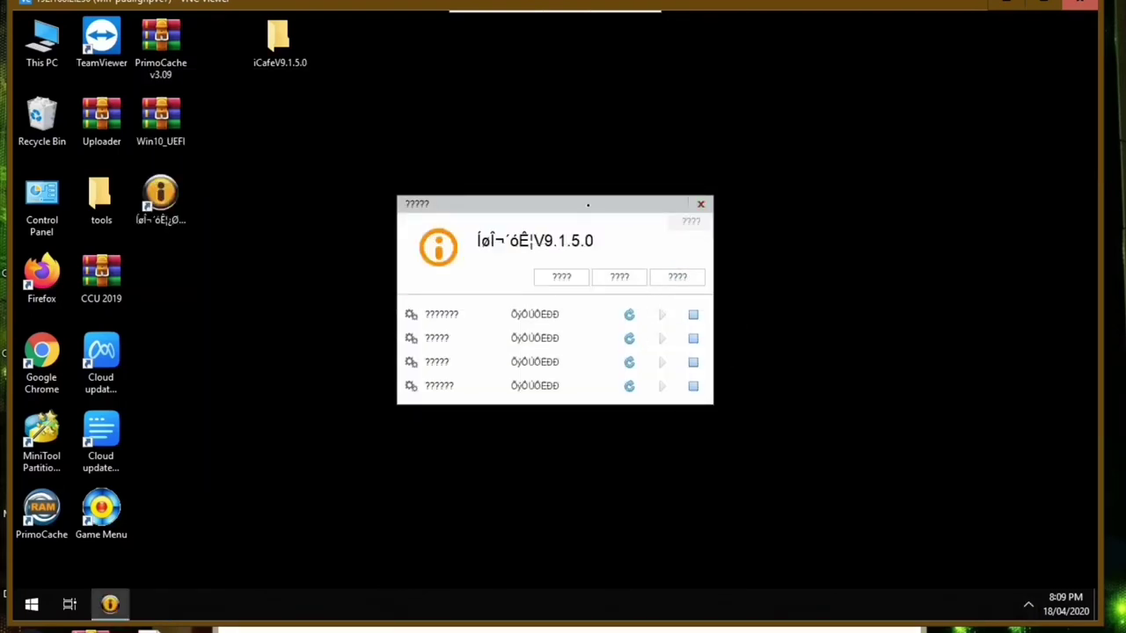
drag(588, 205, 686, 225)
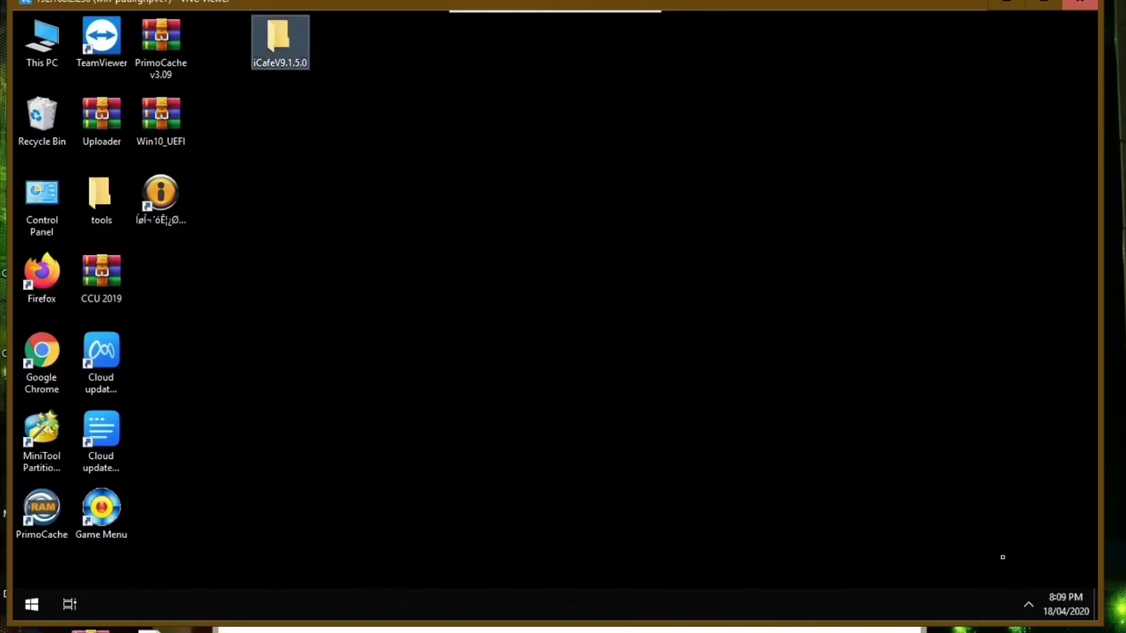
- Exit the iCafe service tray app and open the iCafeV9.1.5.0 desktop folder
click(1028, 605)
right_click(997, 540)
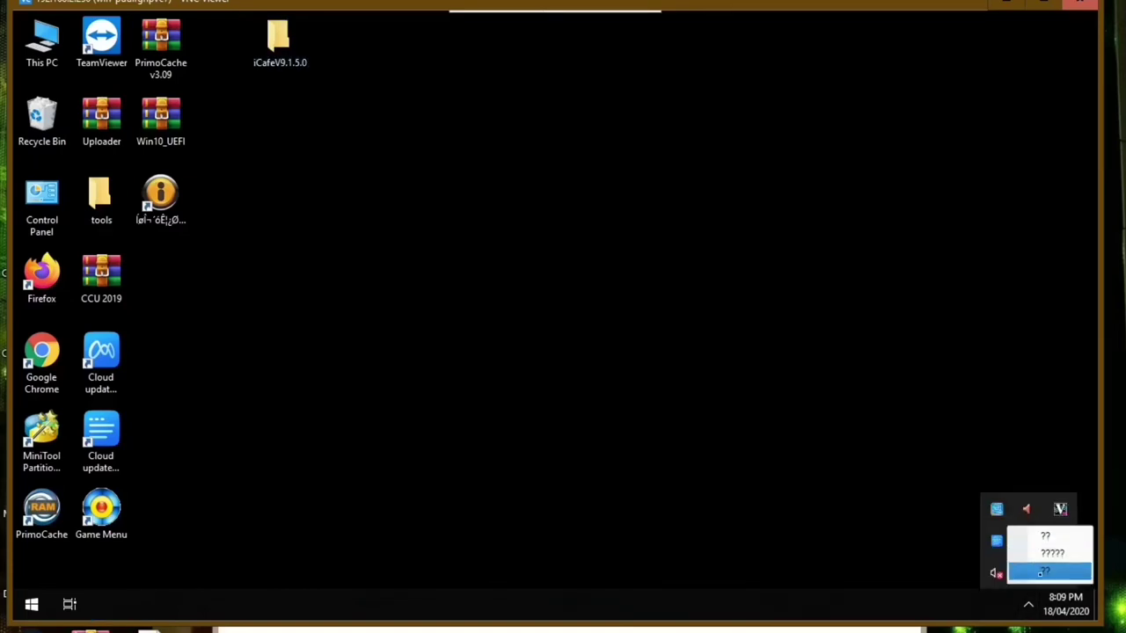
click(1042, 573)
double_click(279, 39)
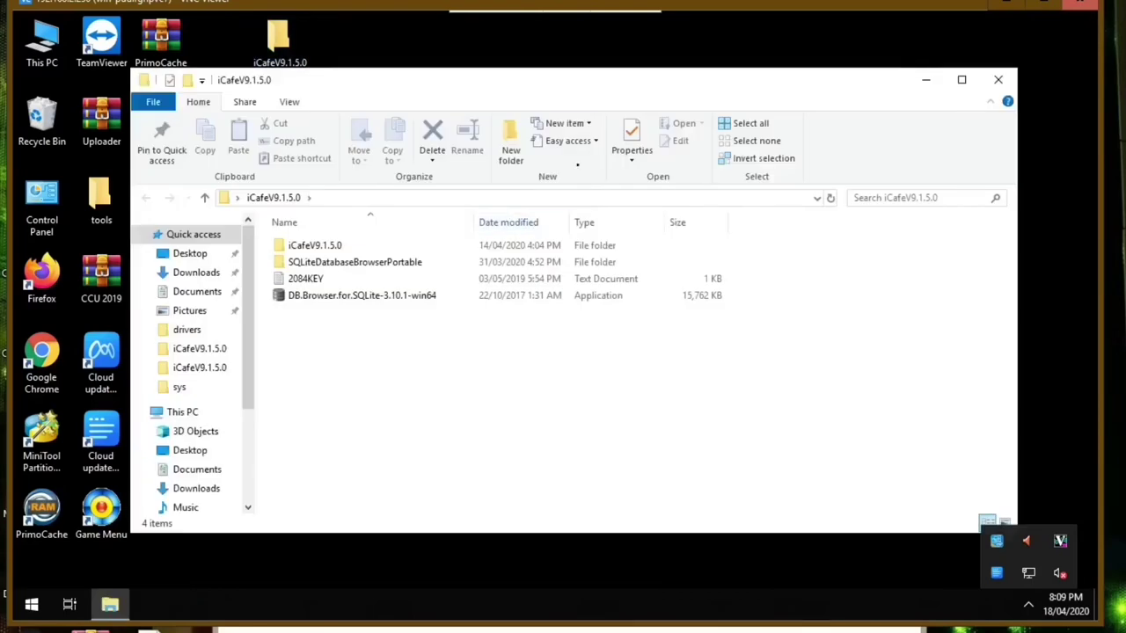
- Copy the five package folders inside the inner iCafeV9.1.5.0 folder
drag(550, 80, 571, 78)
double_click(390, 244)
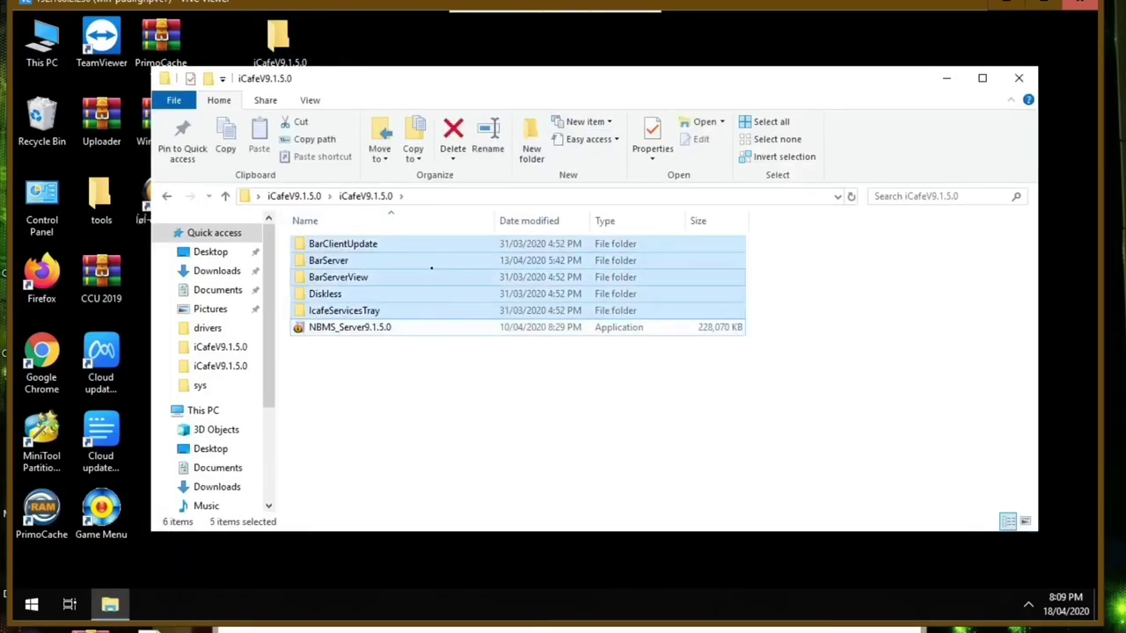
right_click(442, 265)
click(492, 495)
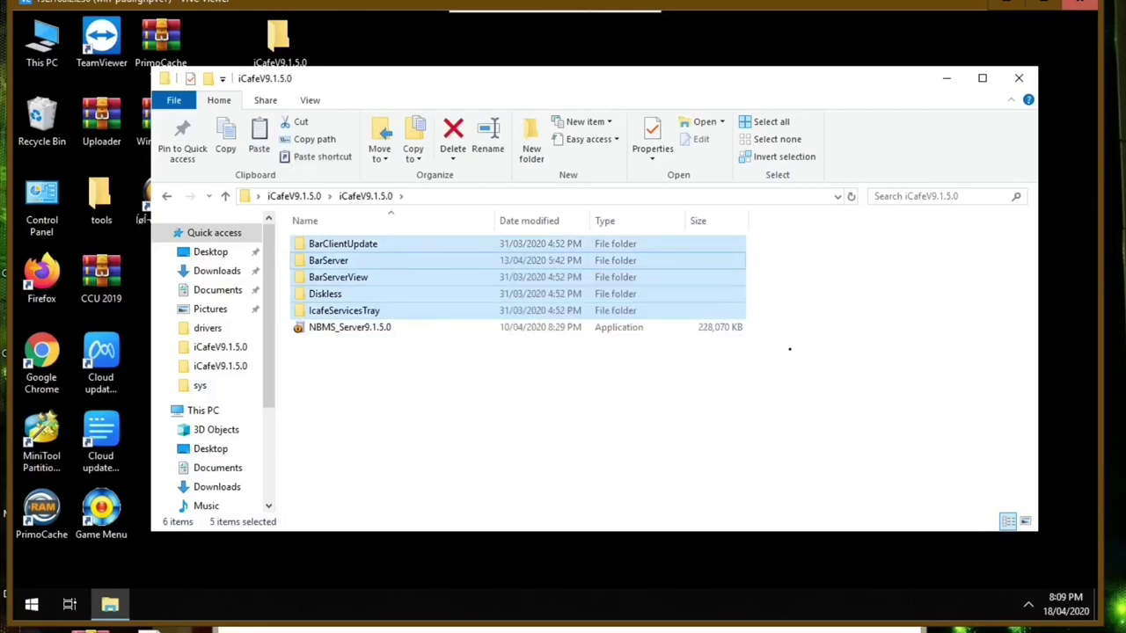
- Paste them into C:\Program Files\Icafe8, replacing the existing files
click(195, 411)
double_click(351, 407)
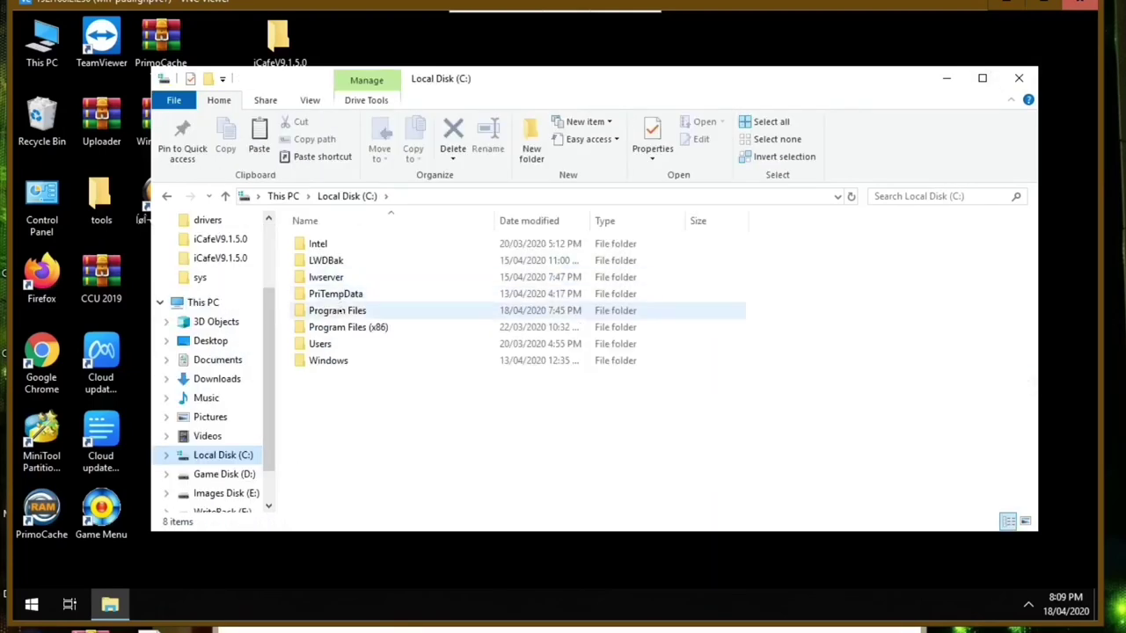
double_click(339, 307)
double_click(330, 276)
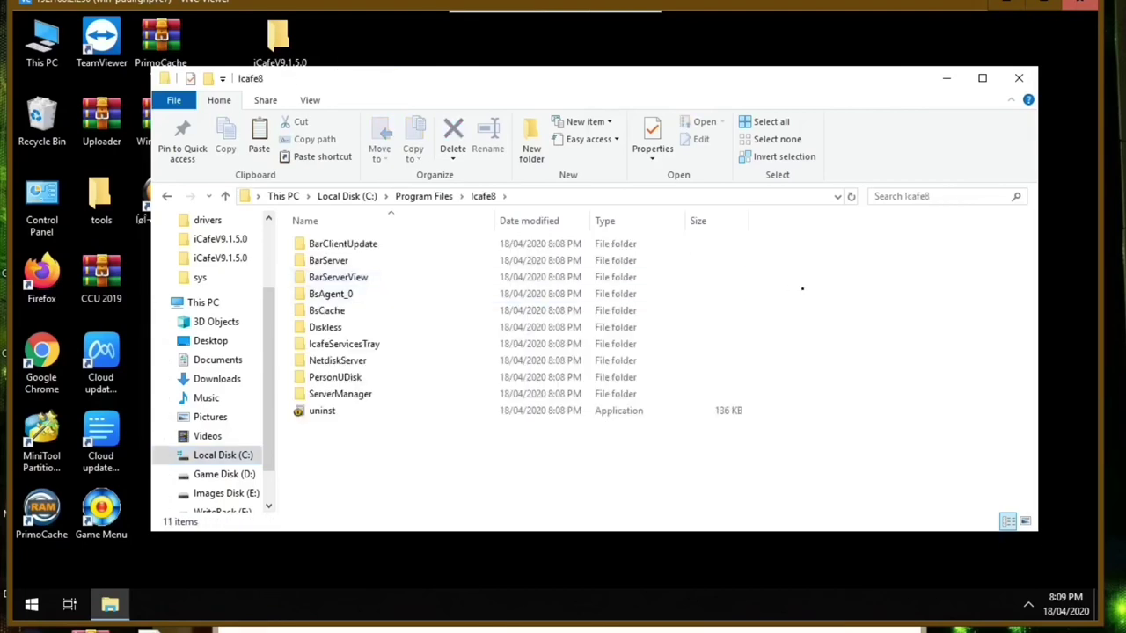
right_click(727, 442)
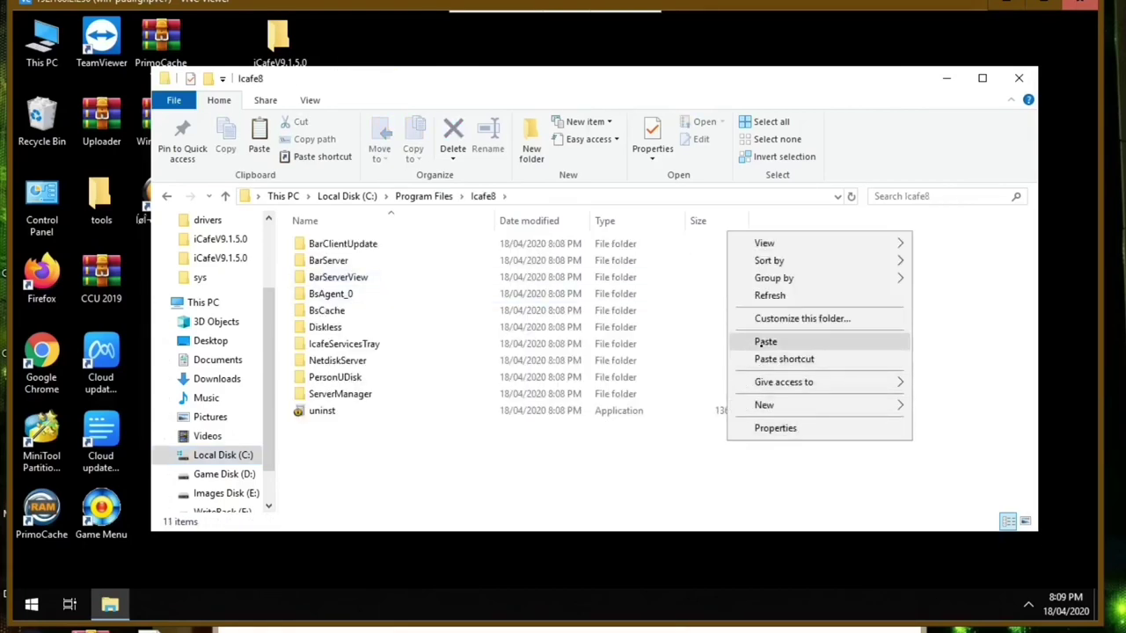
click(730, 342)
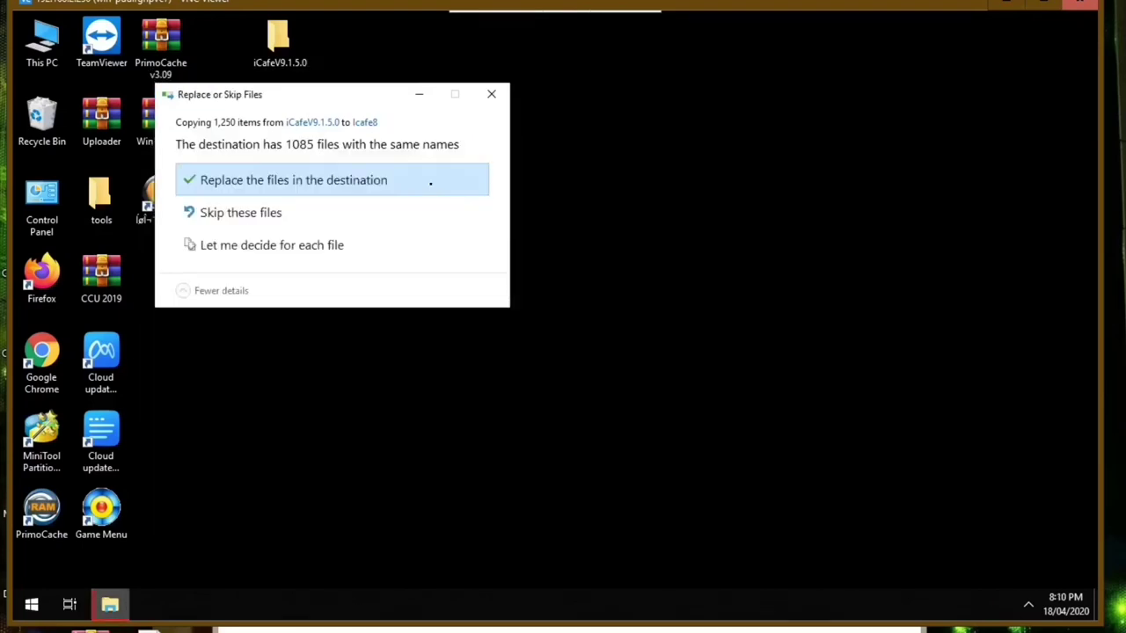
click(430, 182)
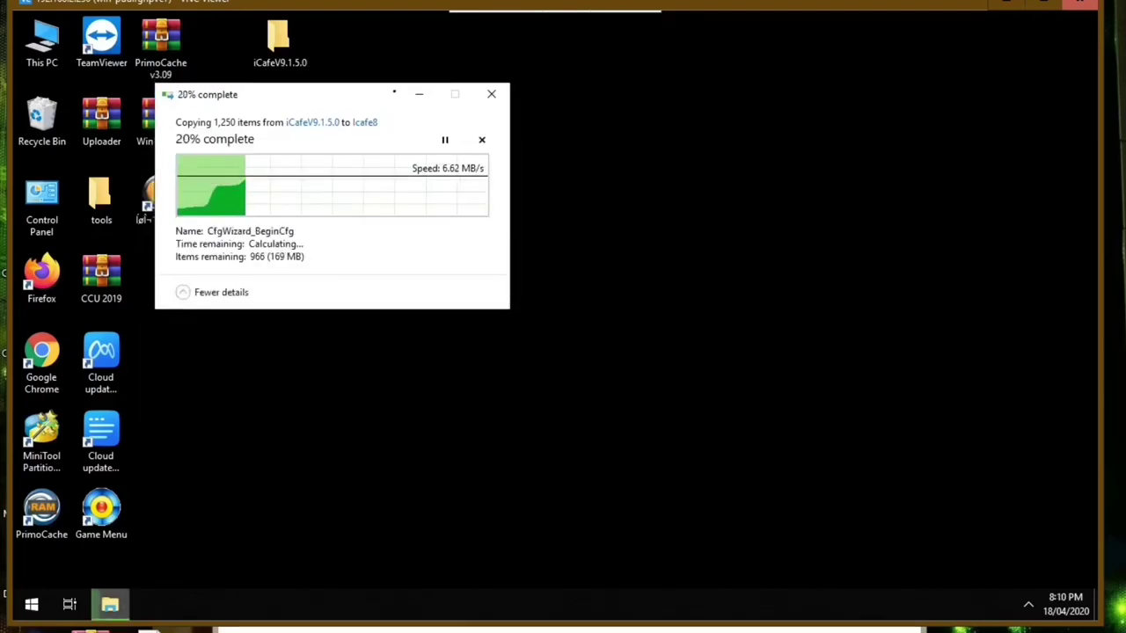
drag(365, 88, 574, 114)
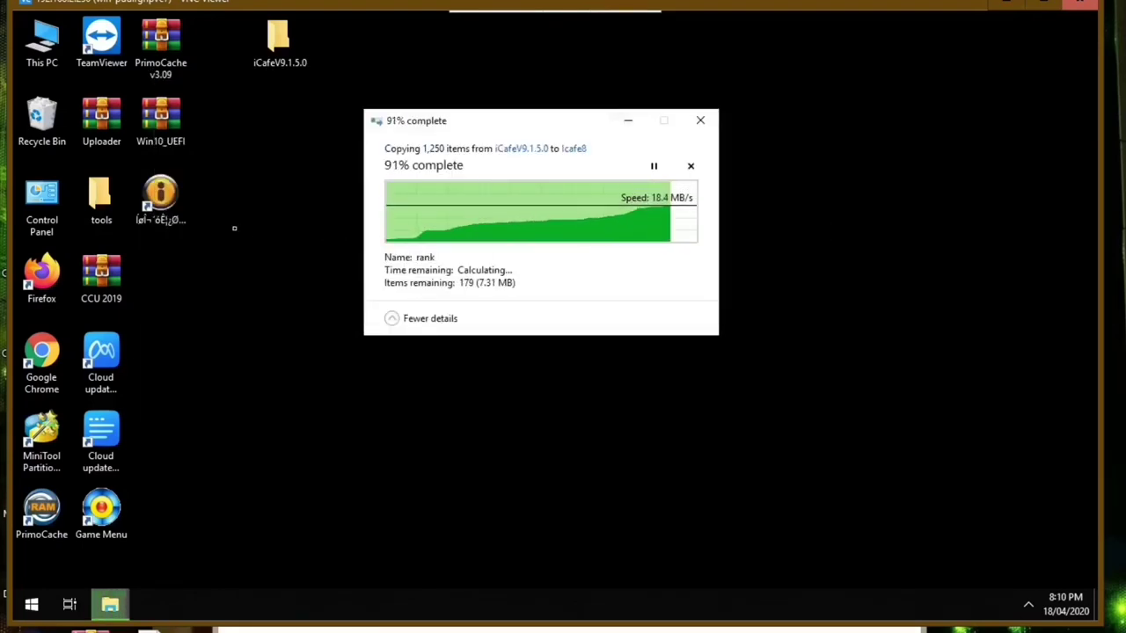
- Rename the garbled desktop console shortcut to 'Icafe8 Console'
right_click(160, 184)
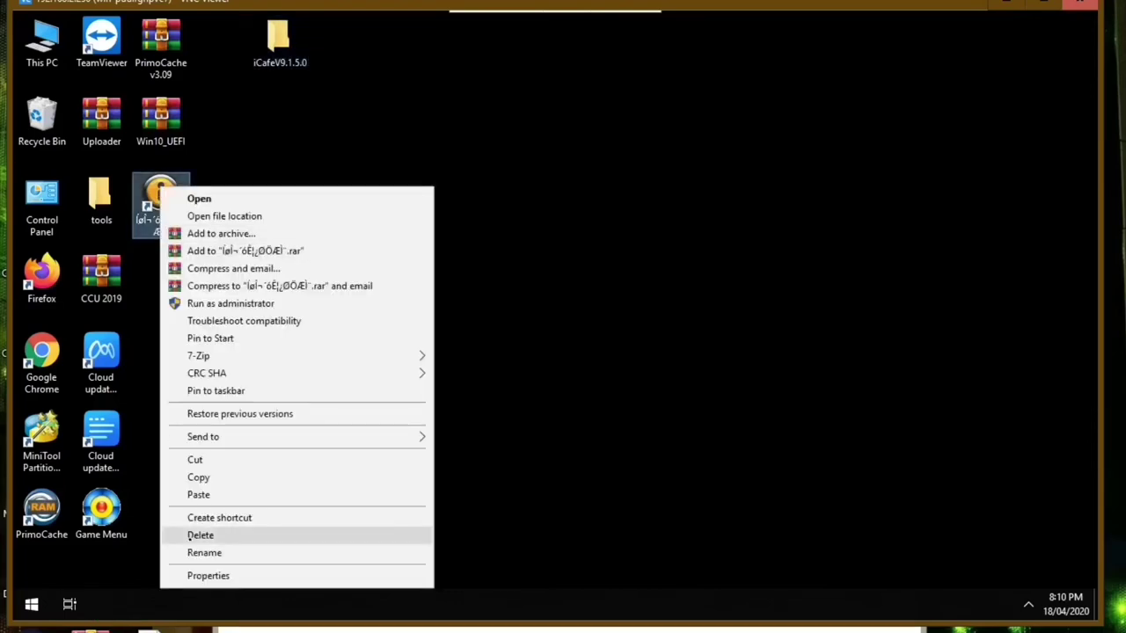
click(198, 551)
text(Ica)
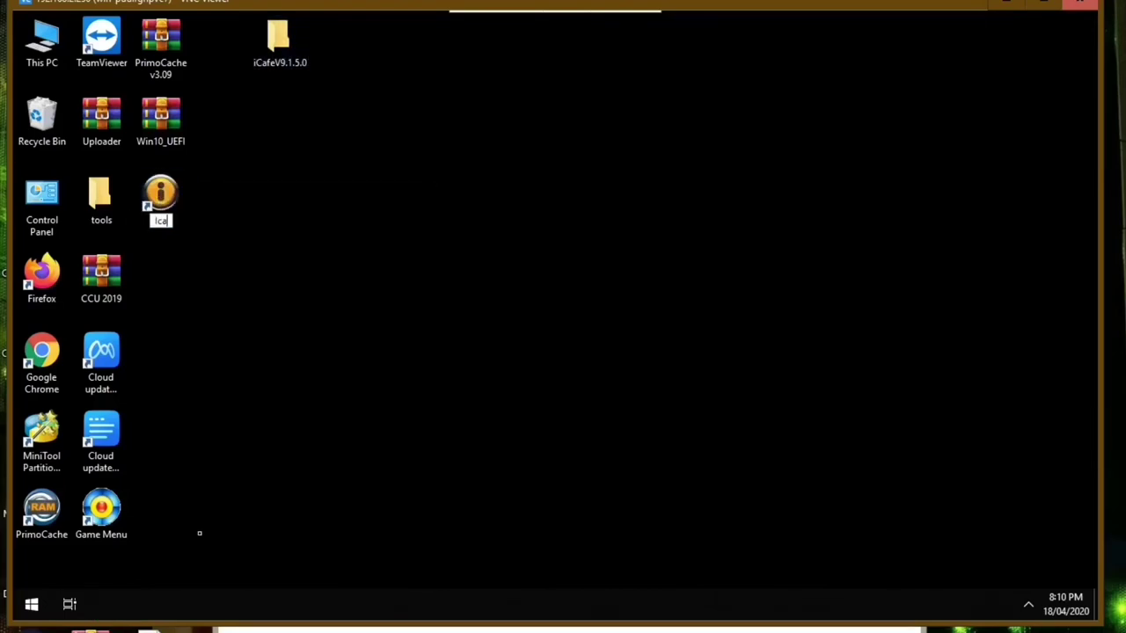
text(fe8 Console)
key(Return)
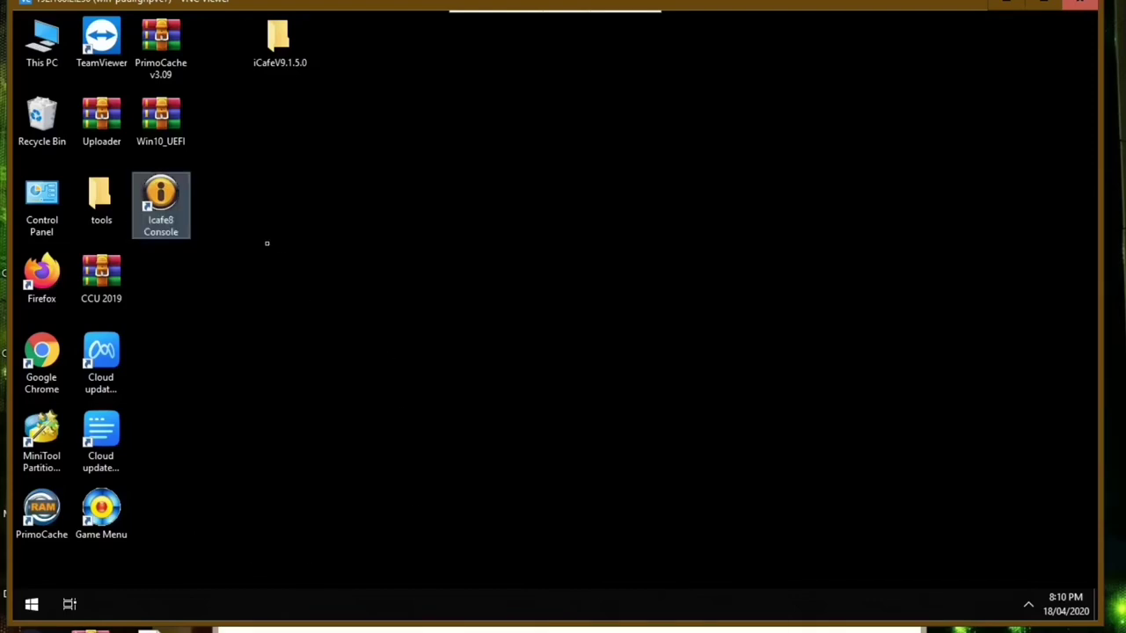
- Restart the services from IcafeServicesTray in the console's folder, then close both windows
right_click(169, 188)
click(232, 215)
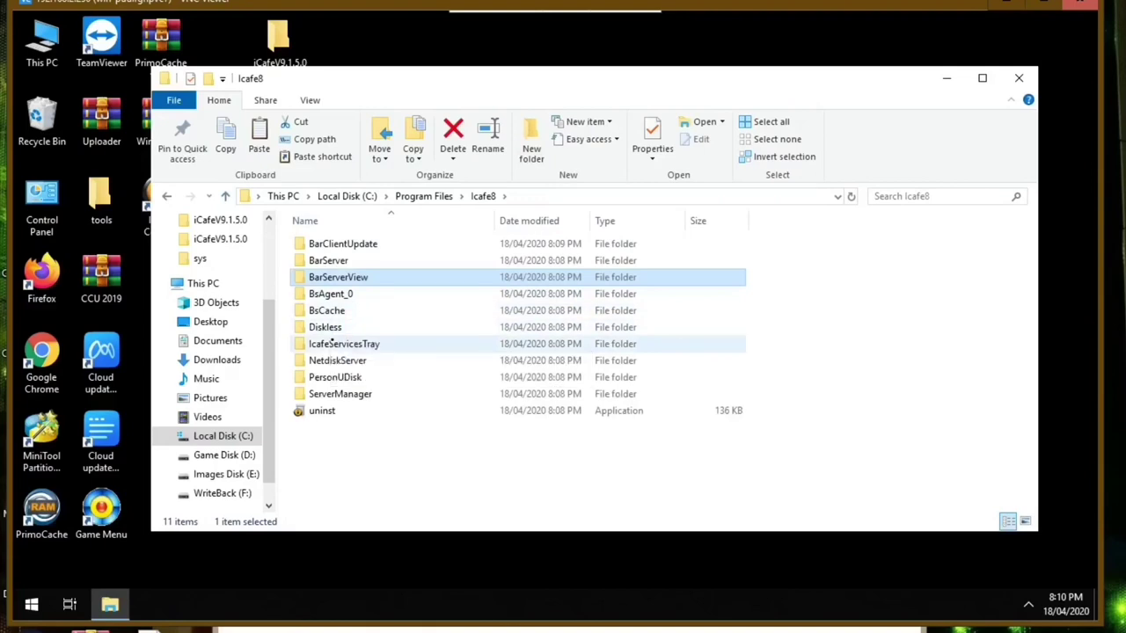
double_click(334, 344)
double_click(331, 275)
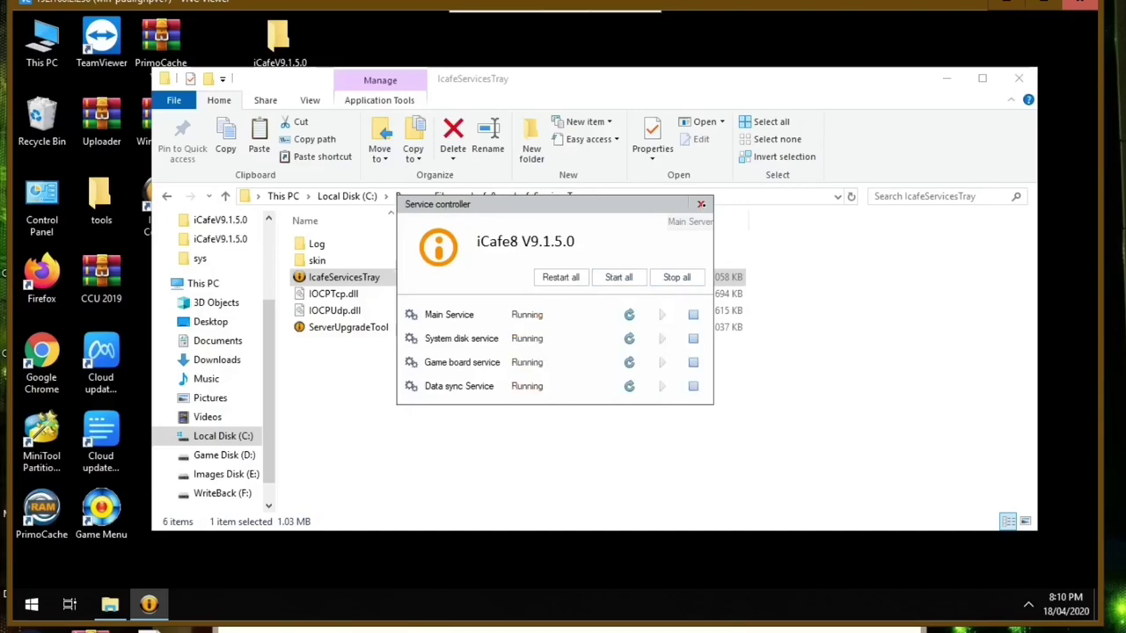
click(701, 204)
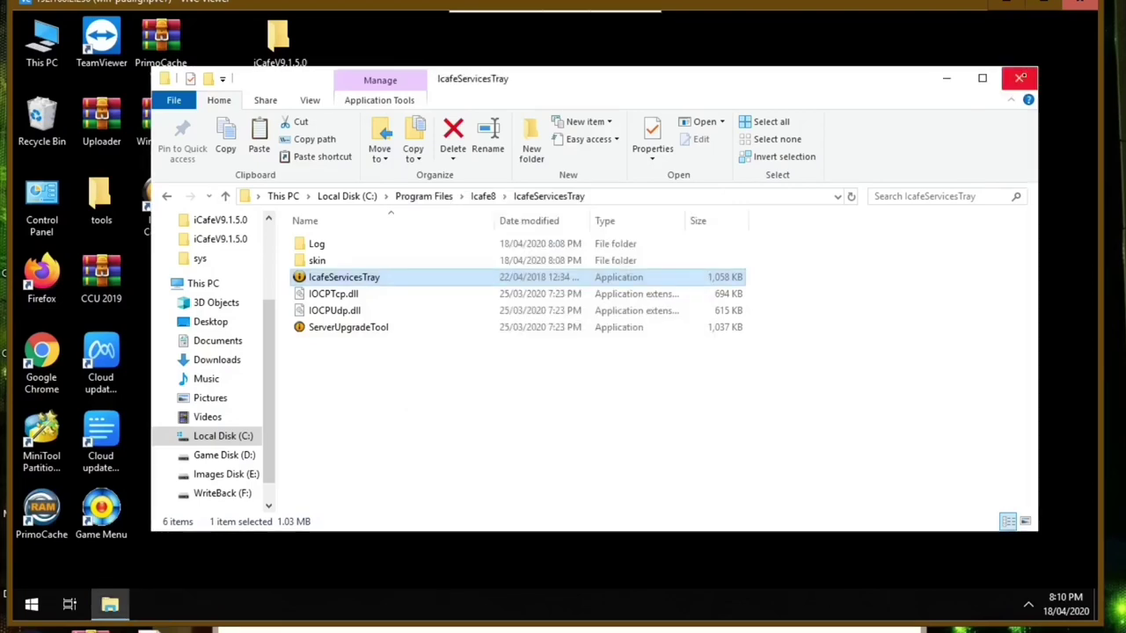
click(1020, 78)
- Check that Images Disk (E:)\Image holds the Win10 folder, then show the desktop
double_click(42, 40)
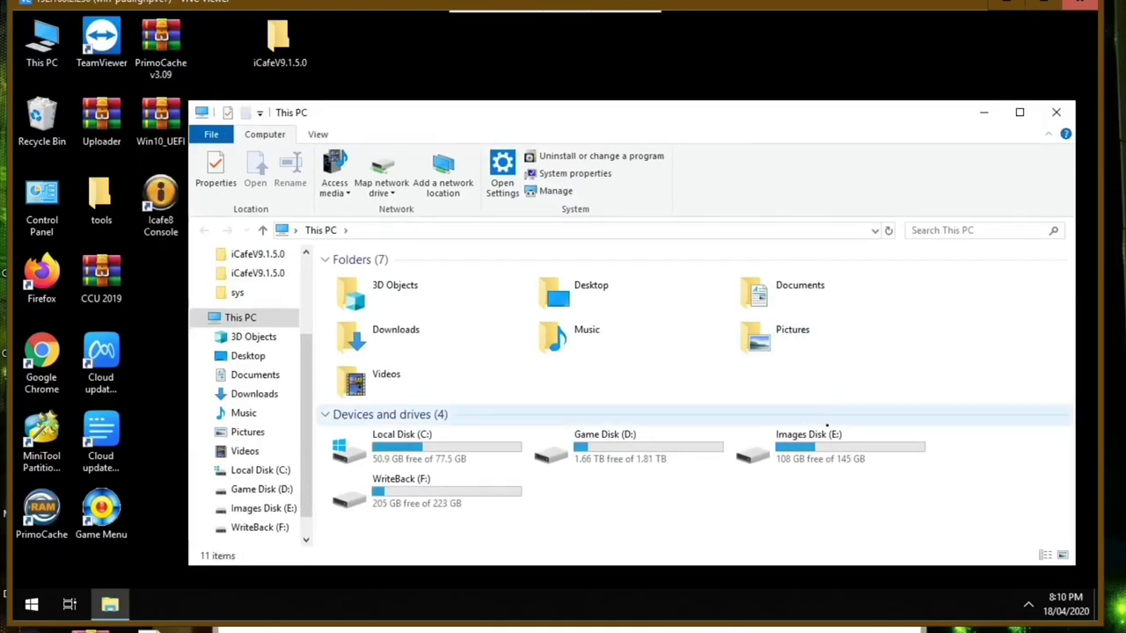
double_click(805, 445)
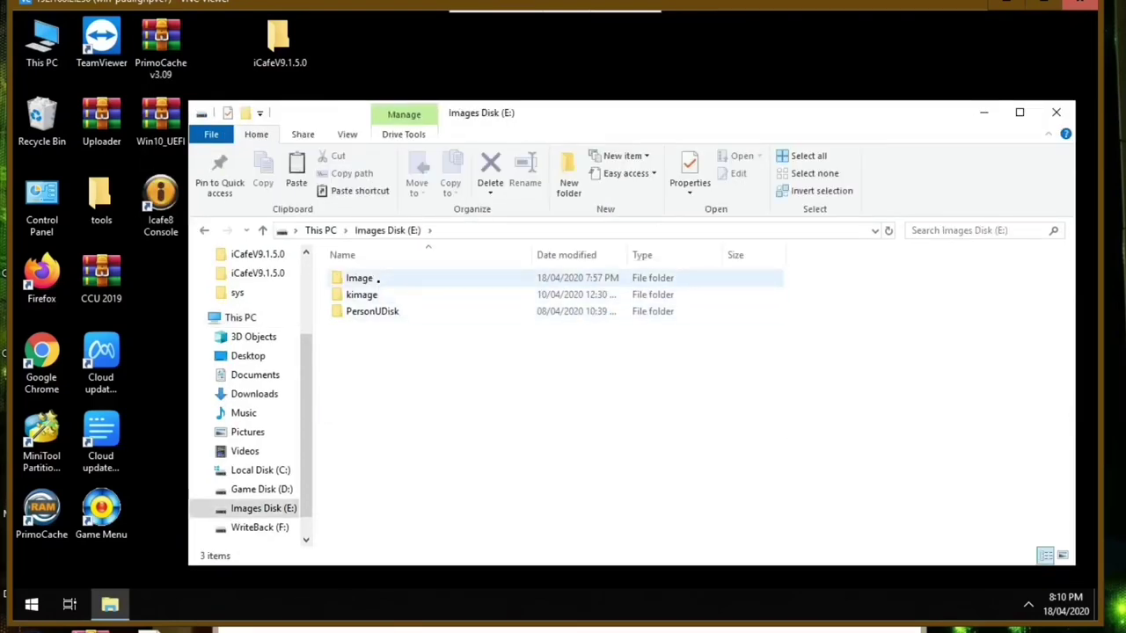
double_click(378, 280)
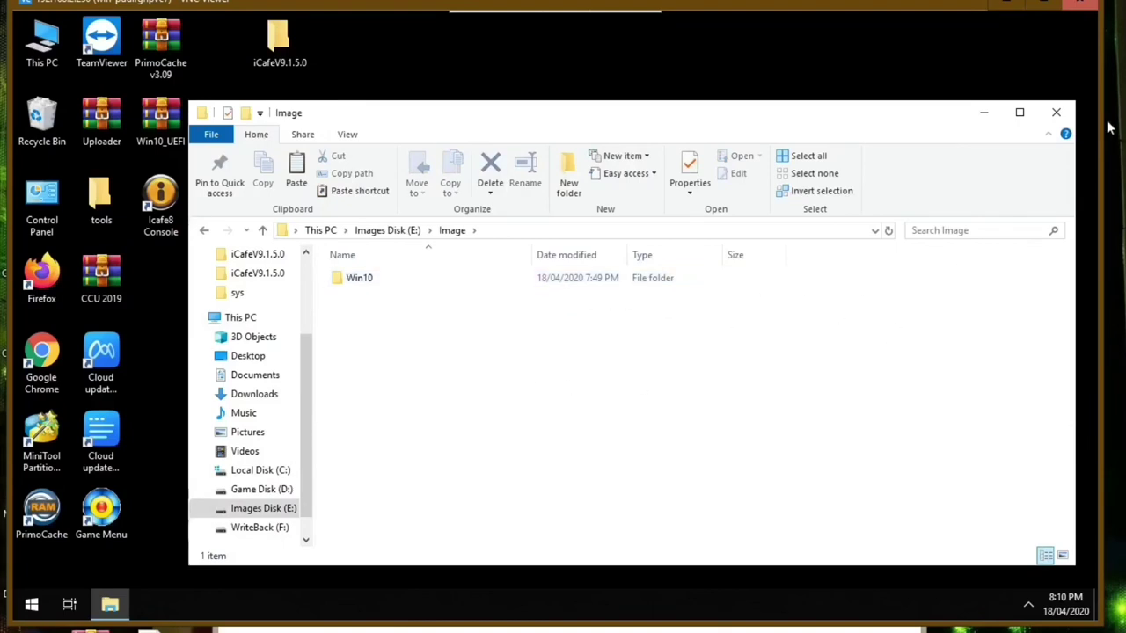
key(super+d)
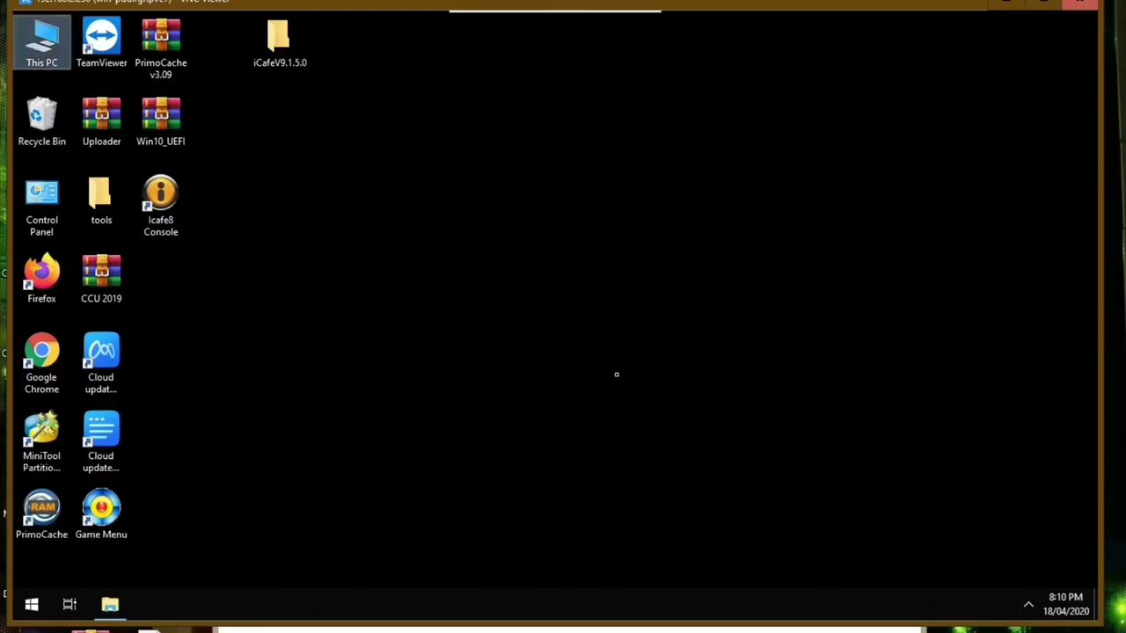
- Minimise the Image folder window and launch the Icafe8 Console
right_click(615, 375)
click(110, 604)
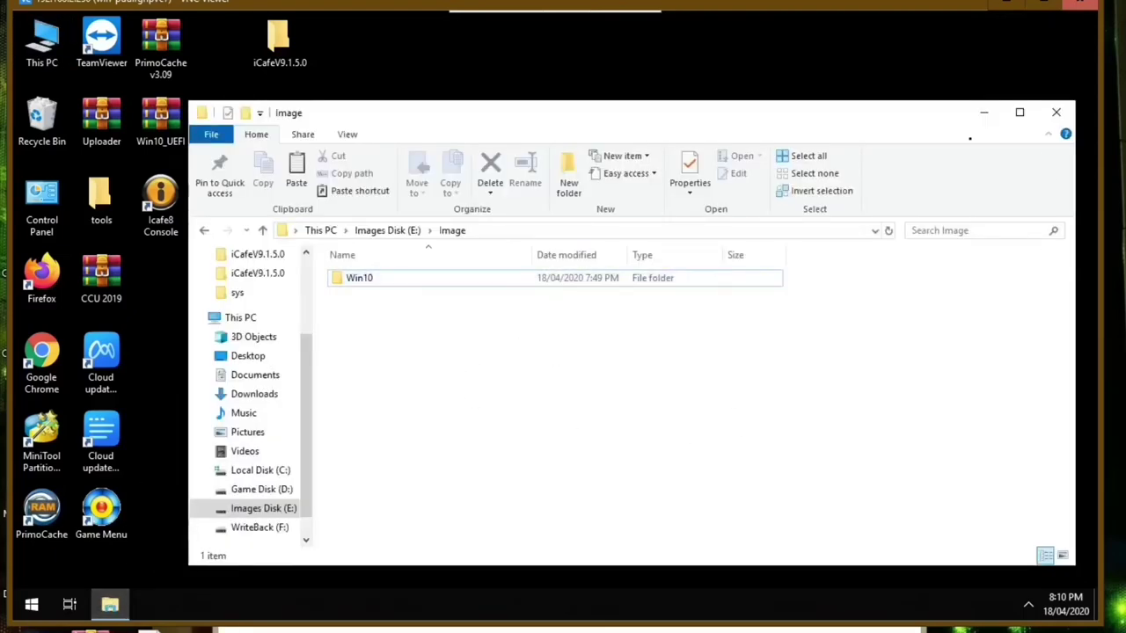
click(984, 113)
double_click(160, 204)
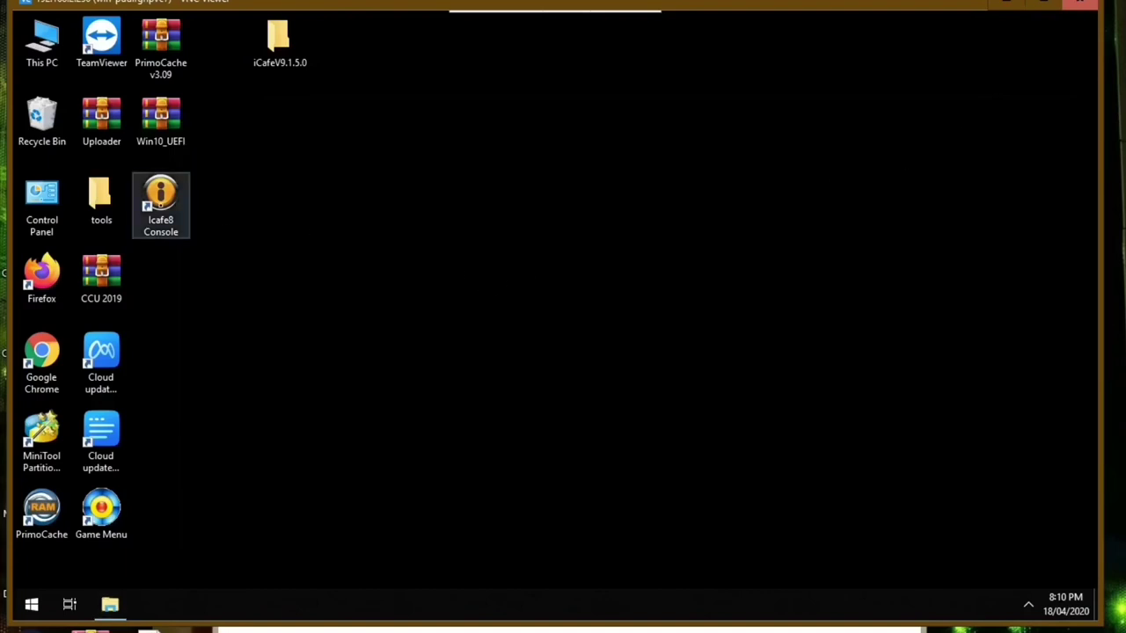
- Log in and, in the wizard's disk settings, make E:(Images Disk) the Image Disk
click(542, 346)
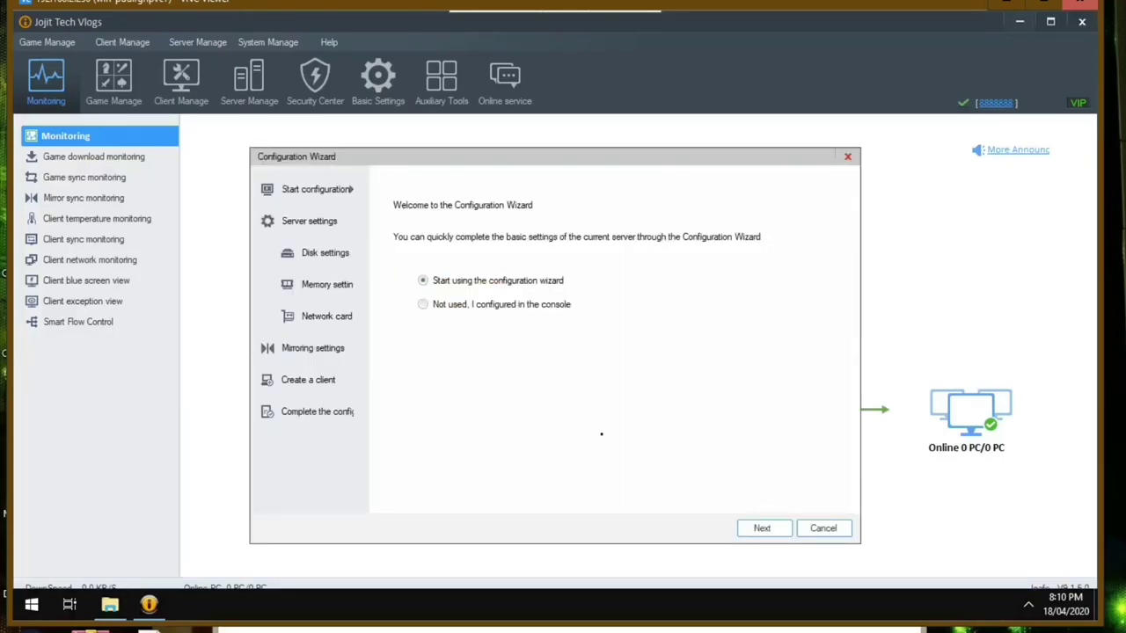
click(750, 528)
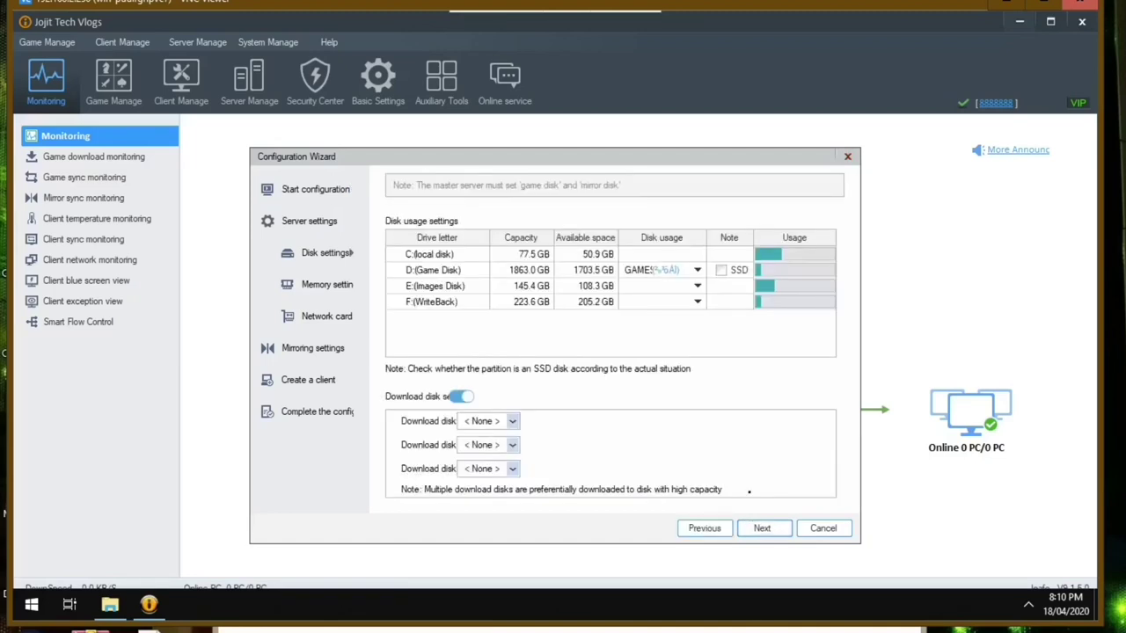
click(703, 292)
click(698, 286)
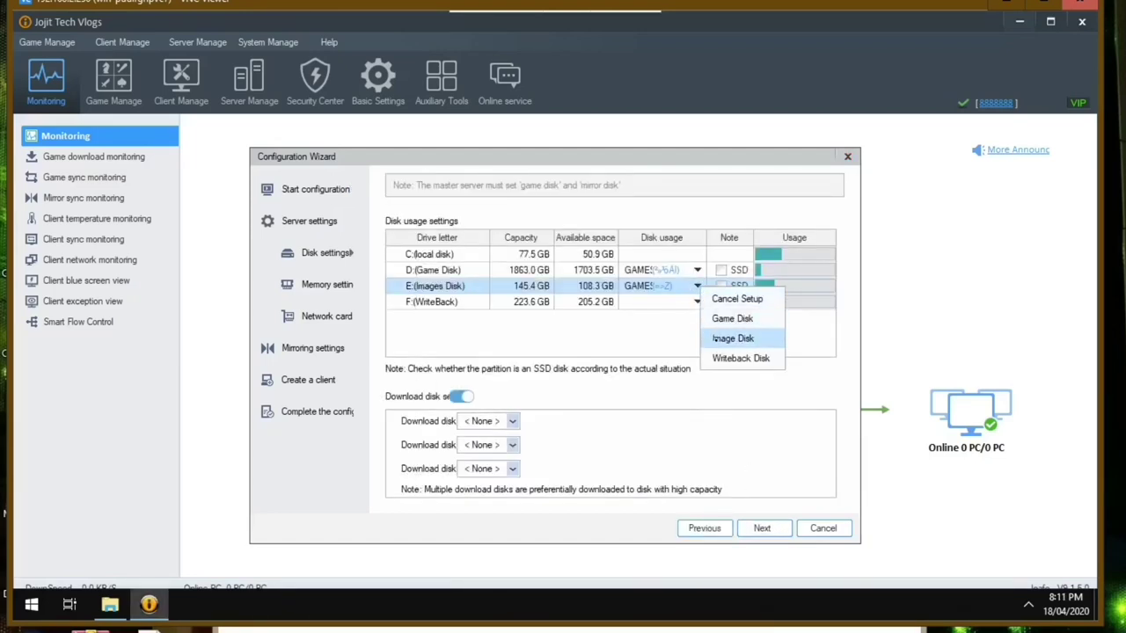
click(733, 338)
- Make F:(WriteBack) the Writeback Disk and turn off the download disk
click(694, 302)
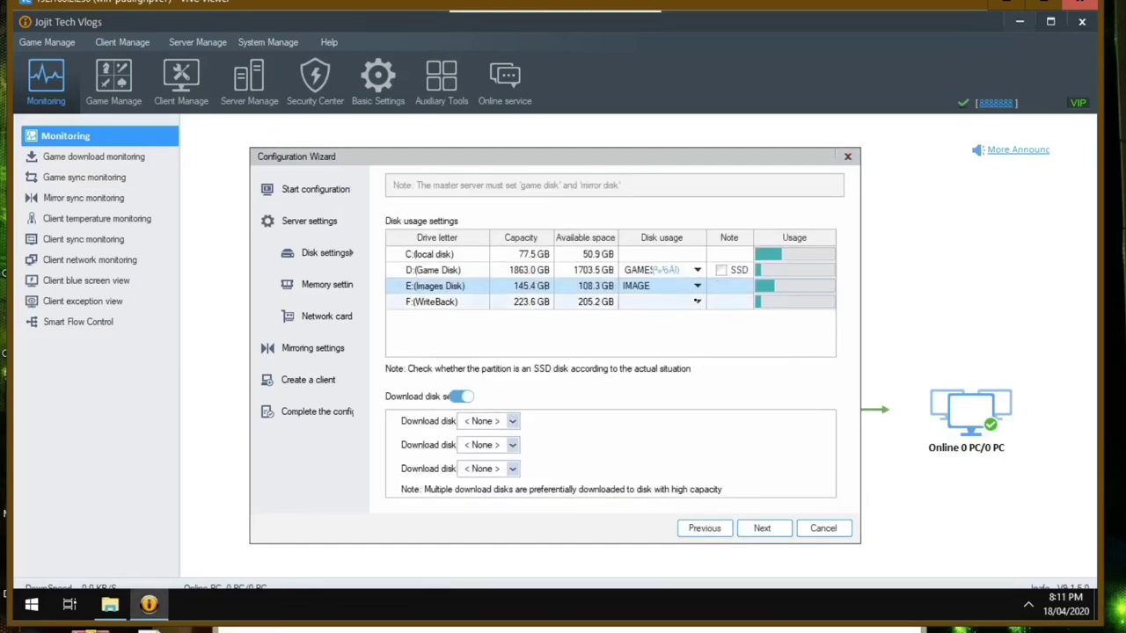
click(697, 301)
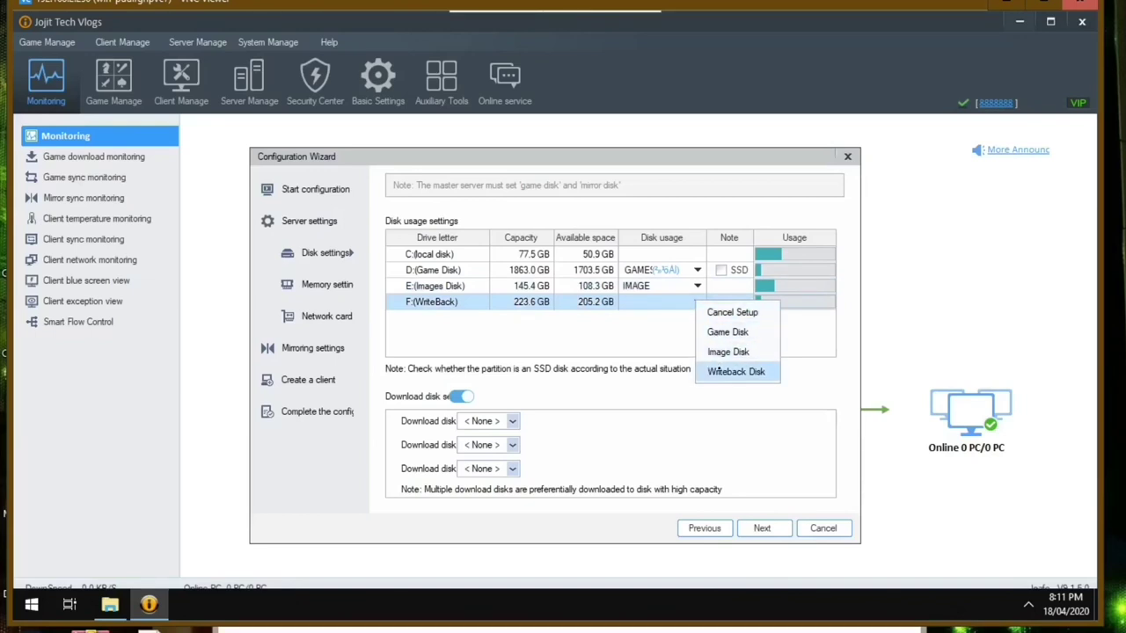
click(721, 371)
click(457, 398)
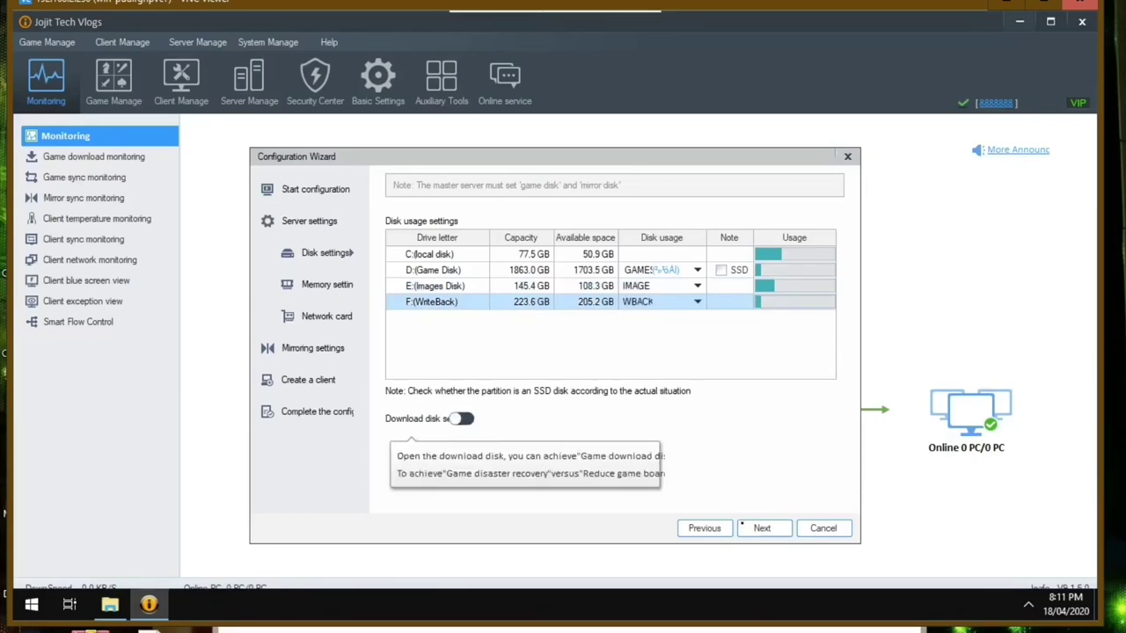
- Keep default Memory, Network card and Mirroring settings, finish the wizard, agree to manual game import
click(763, 528)
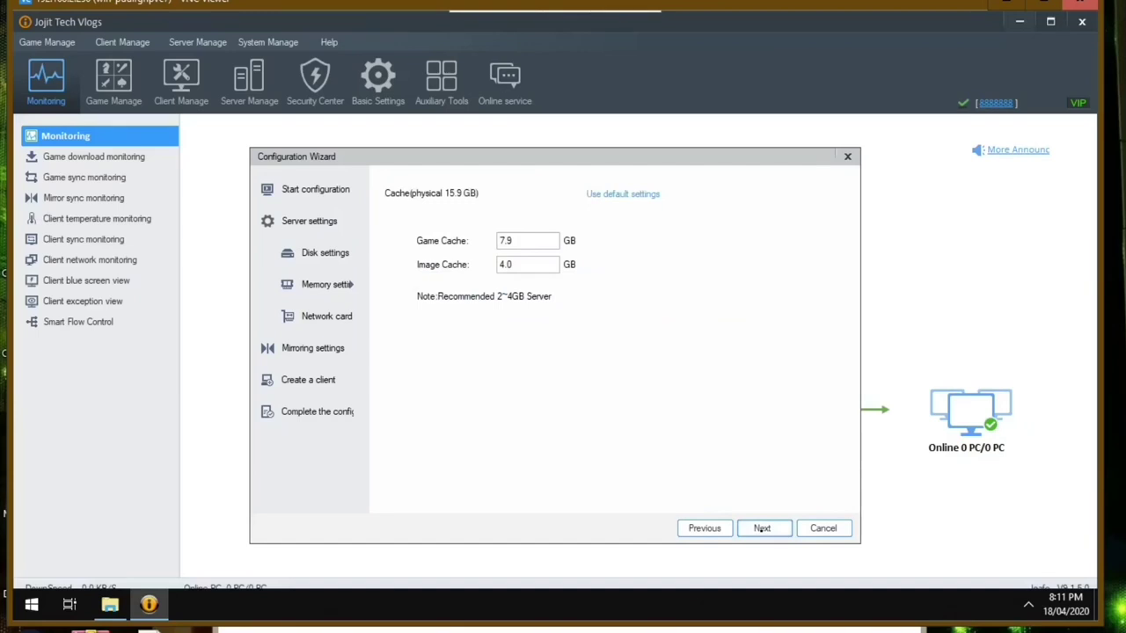
click(762, 528)
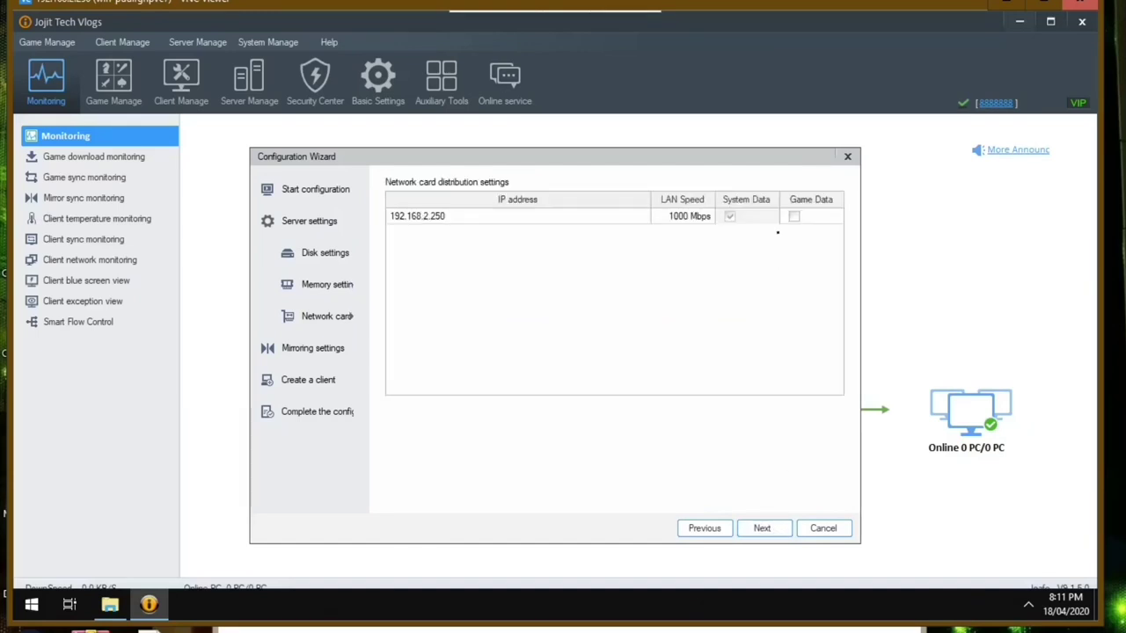
click(765, 525)
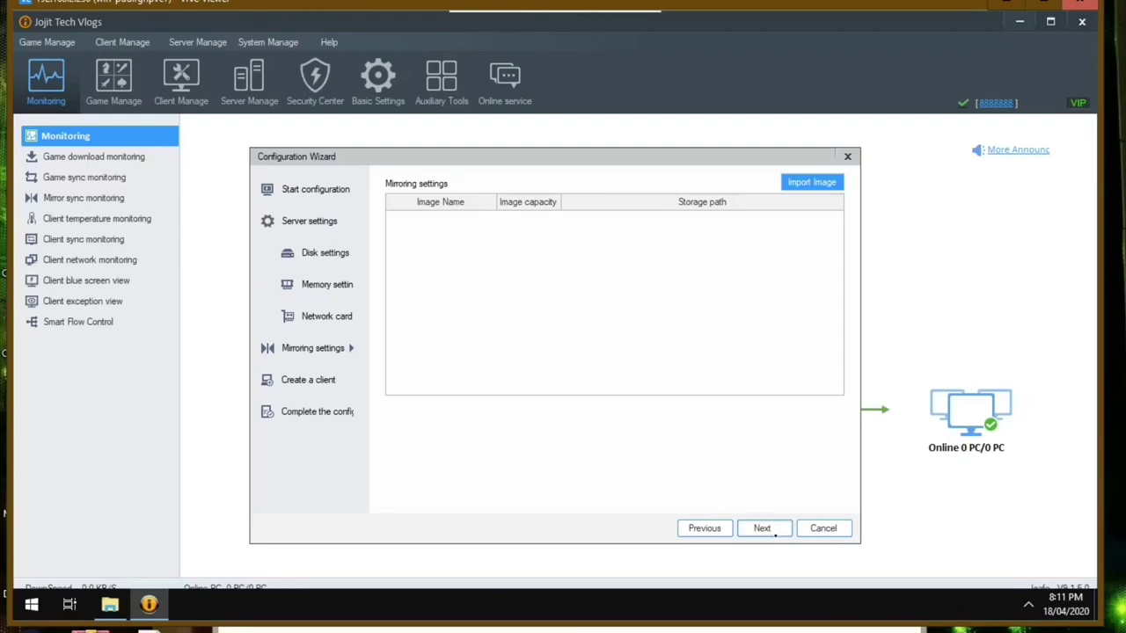
click(761, 529)
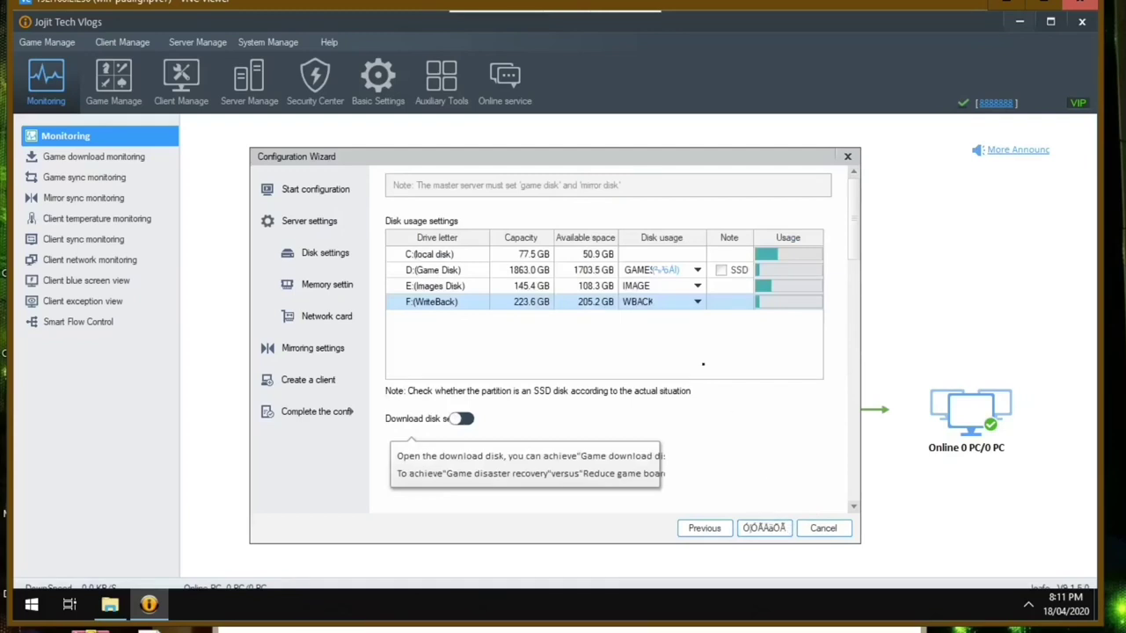
click(764, 528)
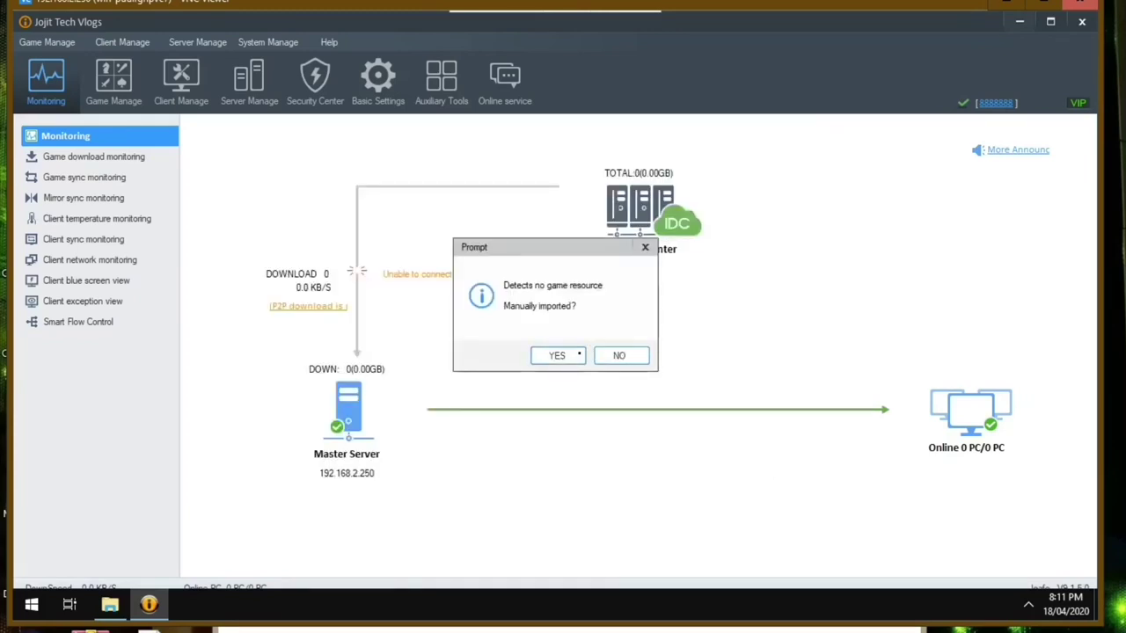
click(573, 357)
- Close the Import games dialog and Service Controller, then exit the iCafe8 tray service
click(743, 381)
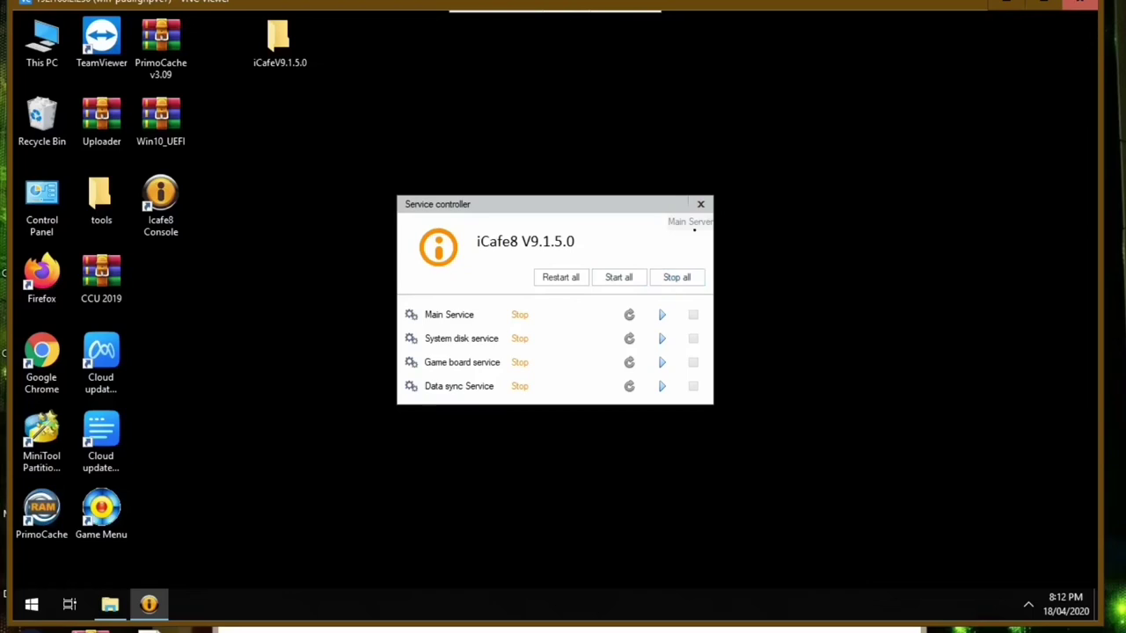
click(700, 204)
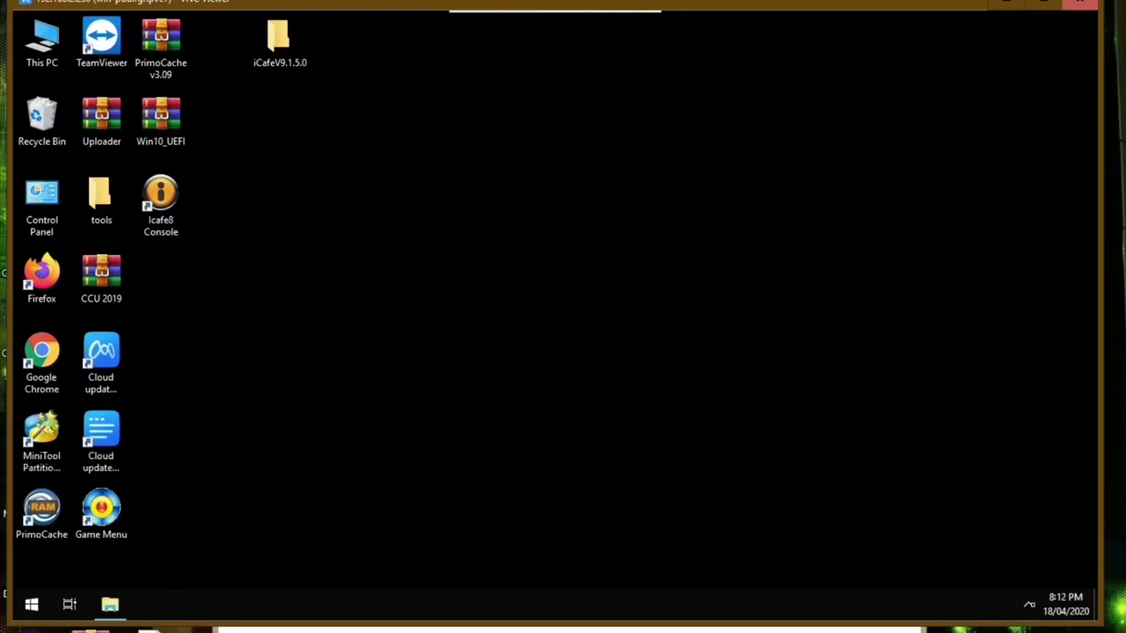
click(1028, 604)
right_click(1028, 540)
click(1045, 553)
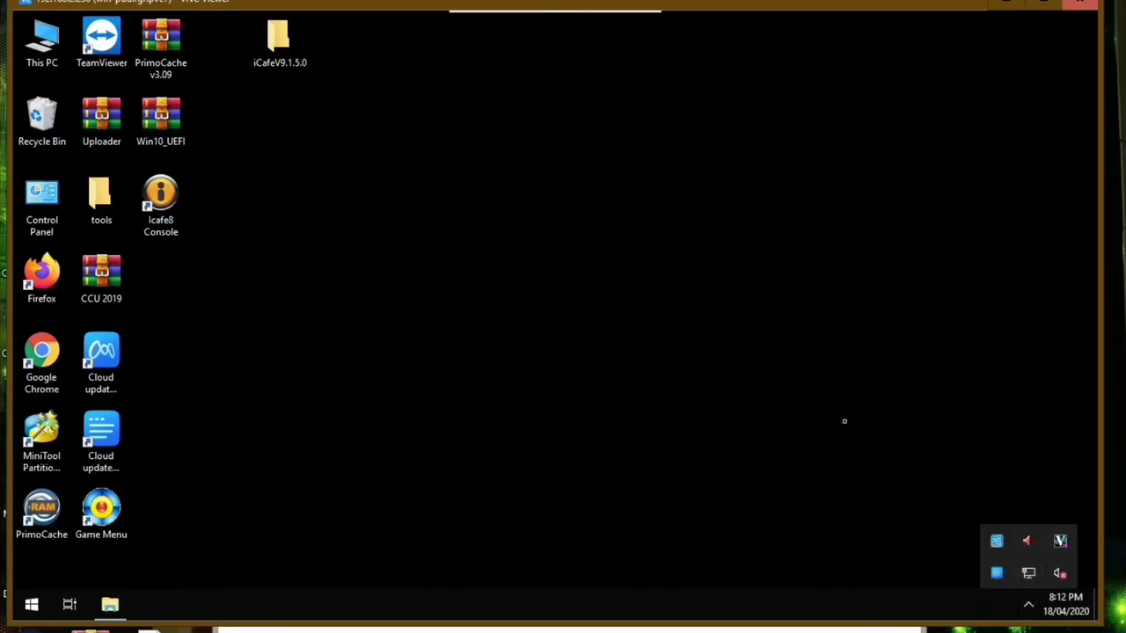
- Run SQLiteDatabaseBrowserPortable from the iCafeV9.1.5.0 folder
double_click(278, 39)
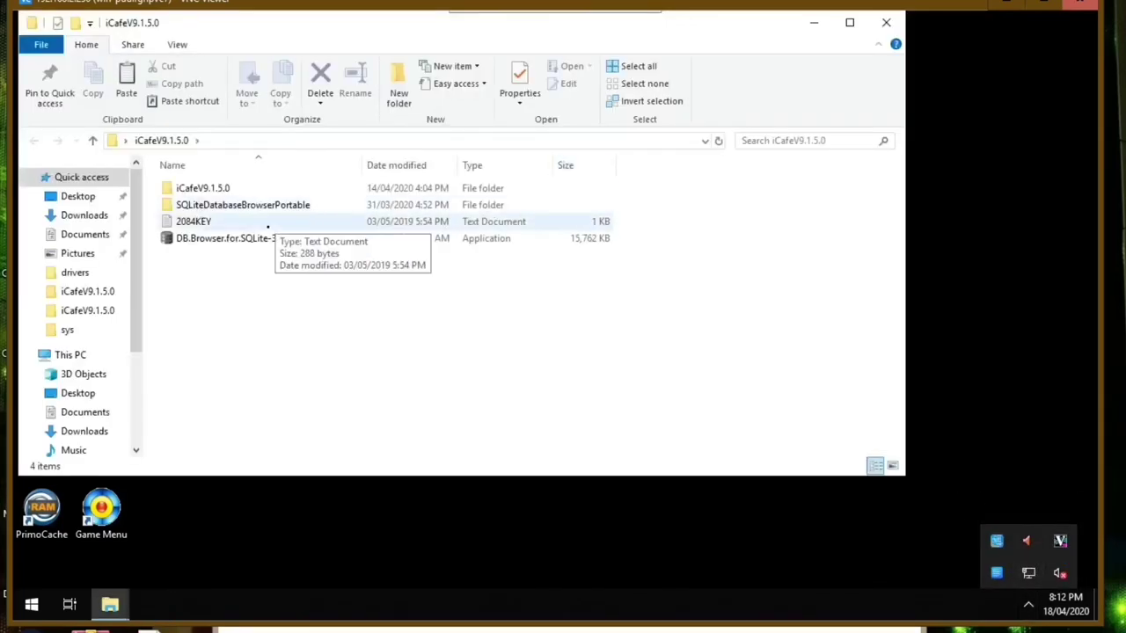
double_click(262, 205)
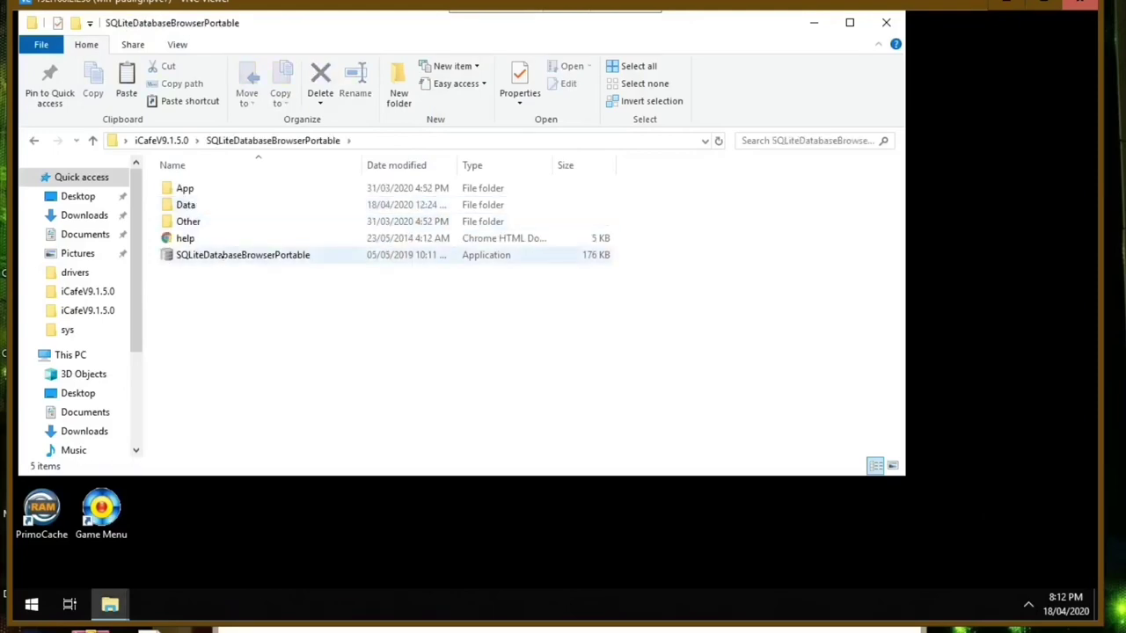
click(221, 255)
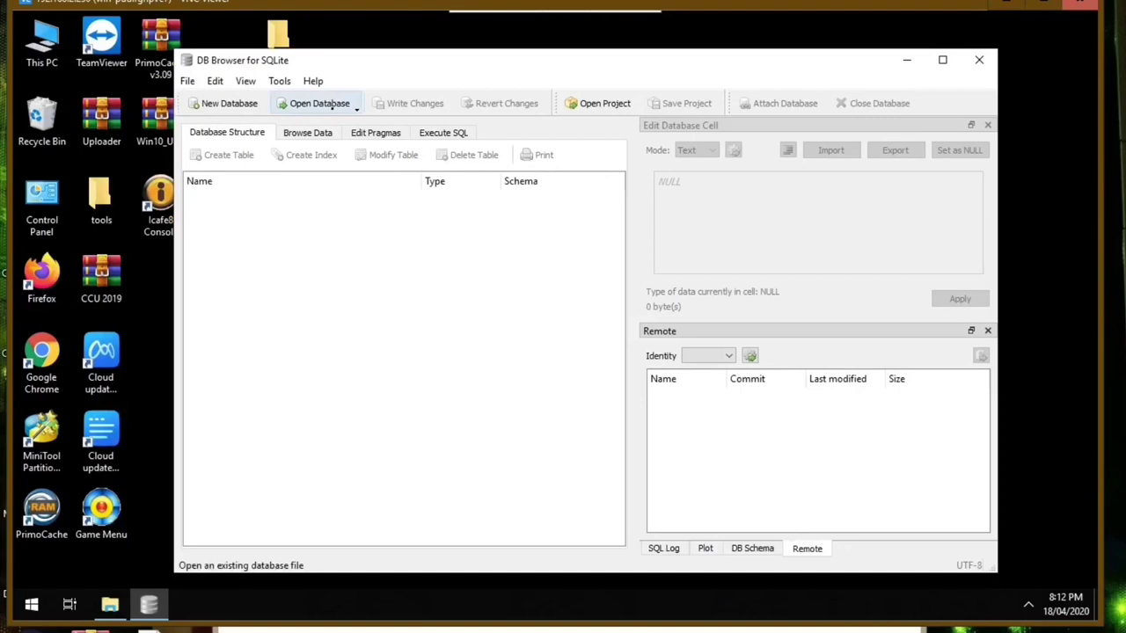
- Open barserver.db from C:\Program Files\Icafe8\BarServer\data
click(319, 104)
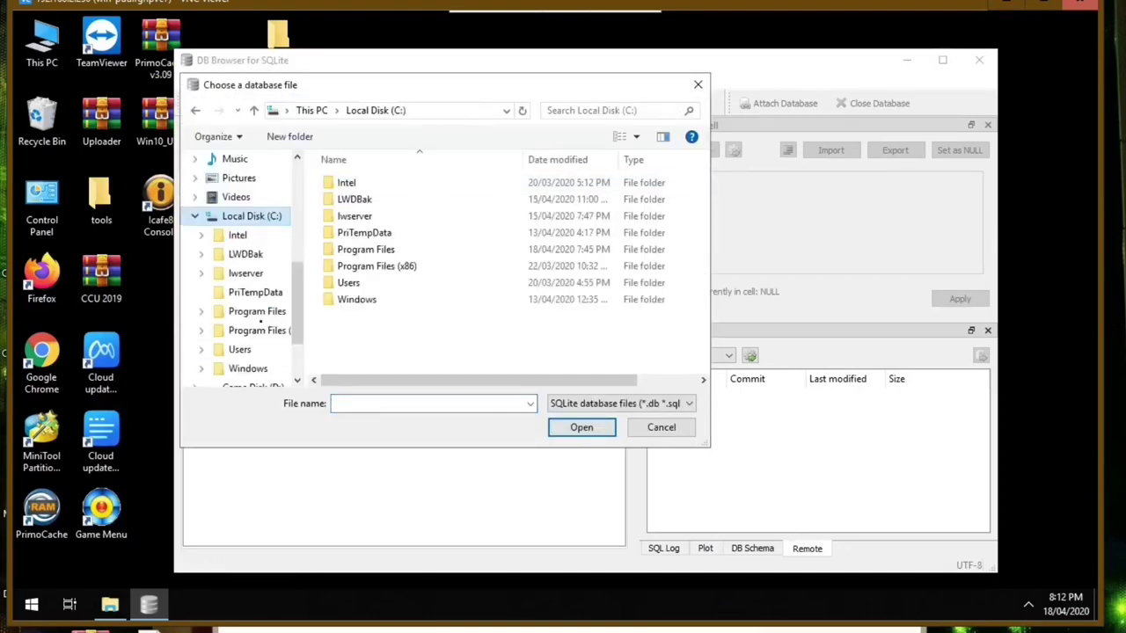
click(252, 318)
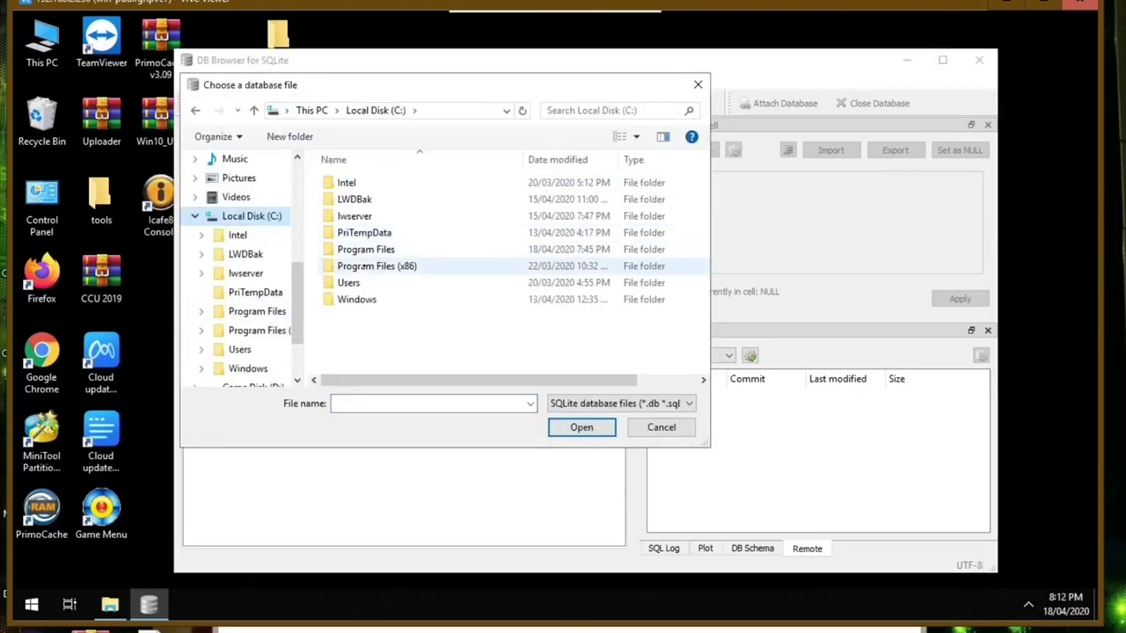
double_click(362, 250)
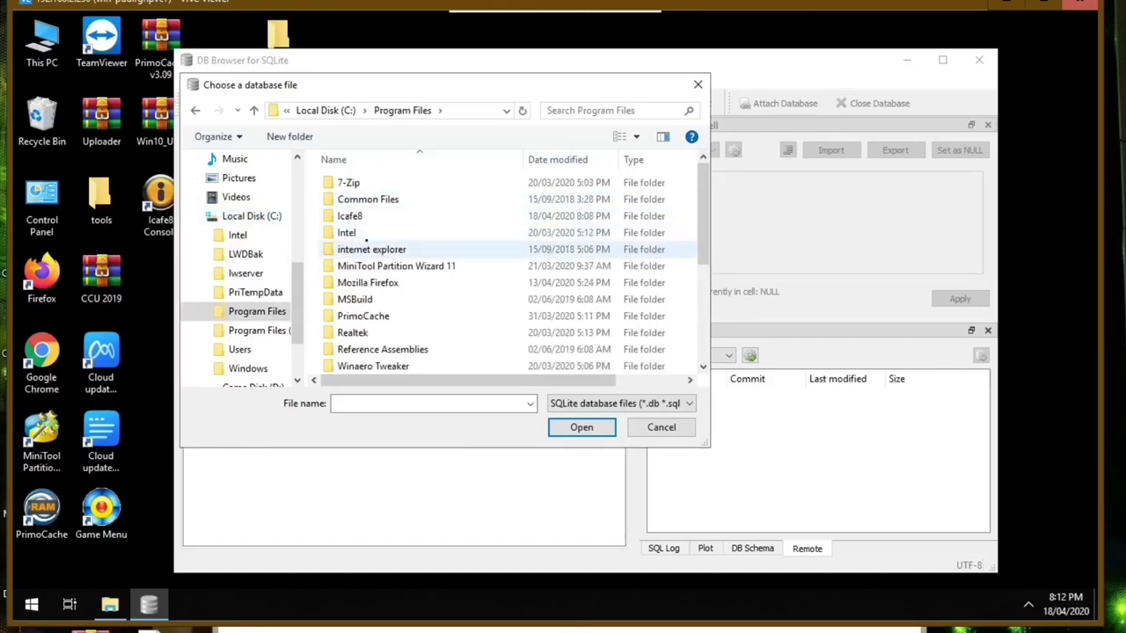
double_click(360, 216)
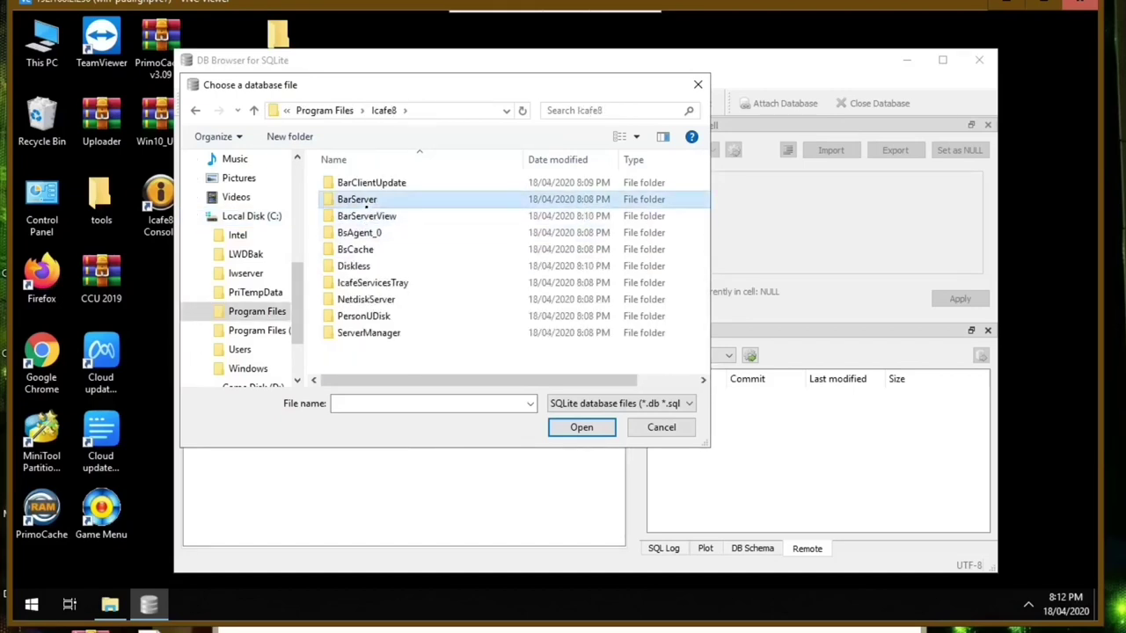
double_click(356, 199)
double_click(348, 232)
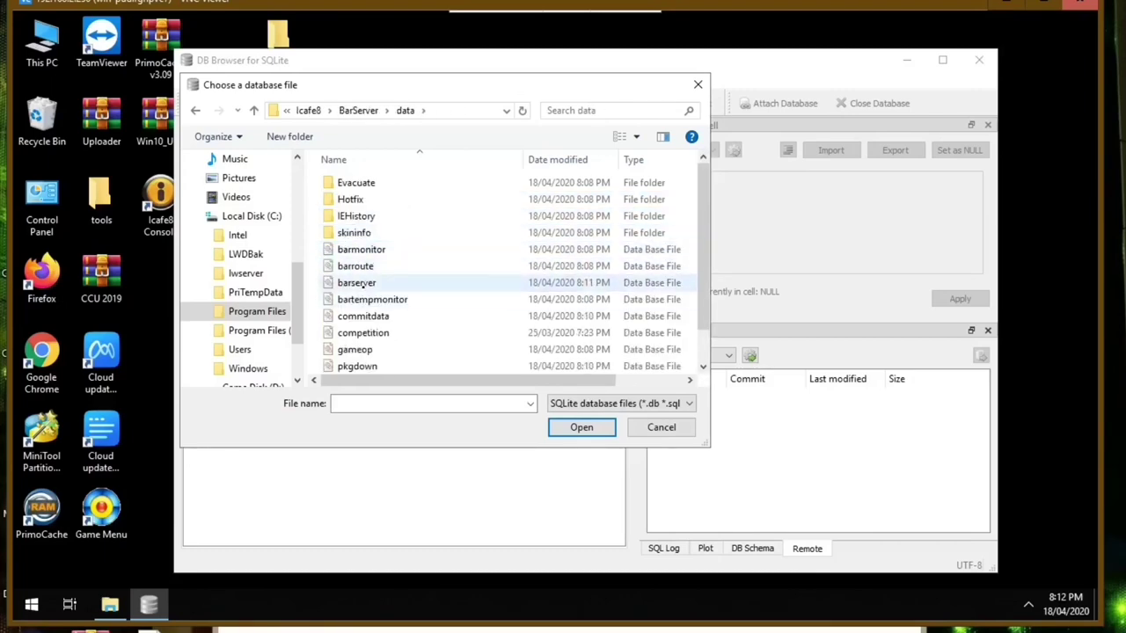
double_click(357, 282)
- In tbl_IcafeServerDiskCfg, set row 2's ClientSymbol to D
click(307, 132)
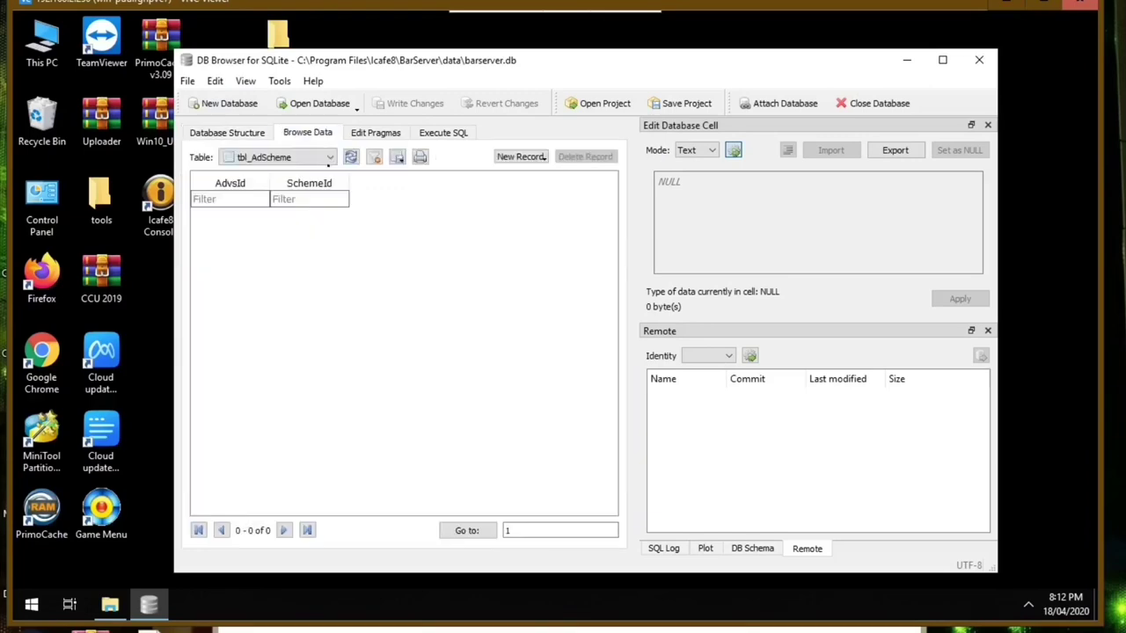
click(291, 157)
scroll(337, 227, down, 1)
drag(337, 227, 321, 395)
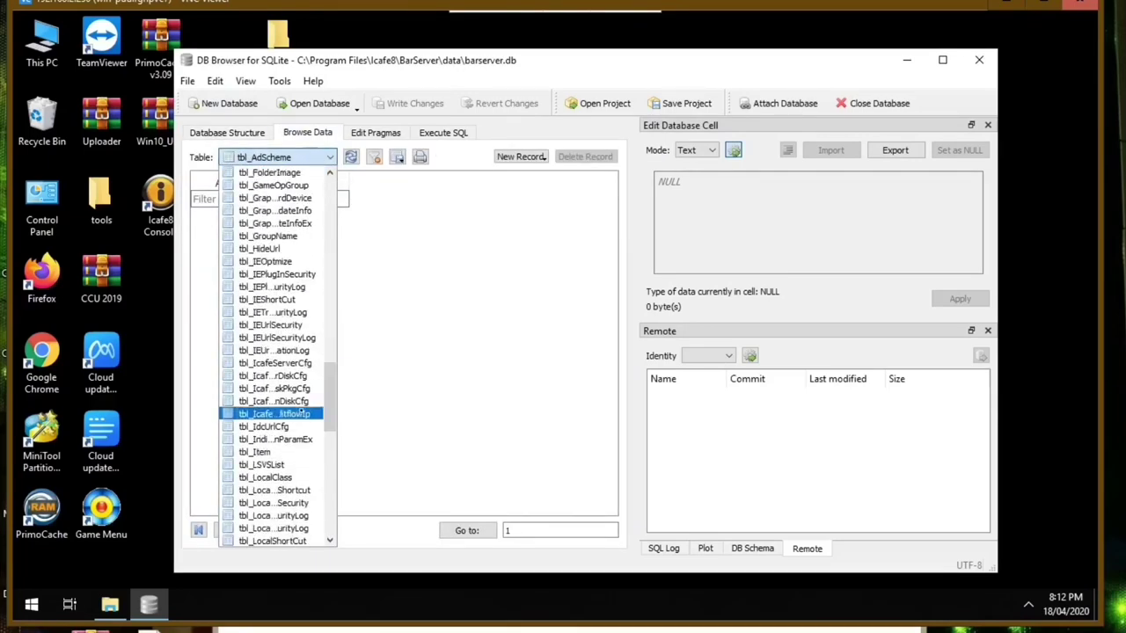
click(274, 387)
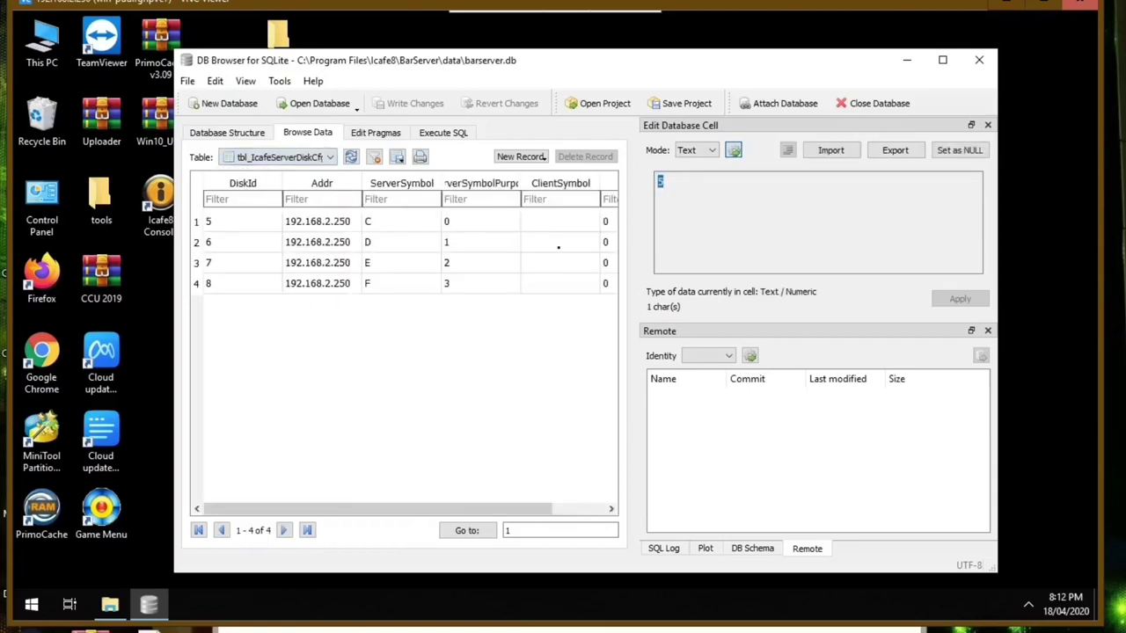
click(557, 247)
text(D)
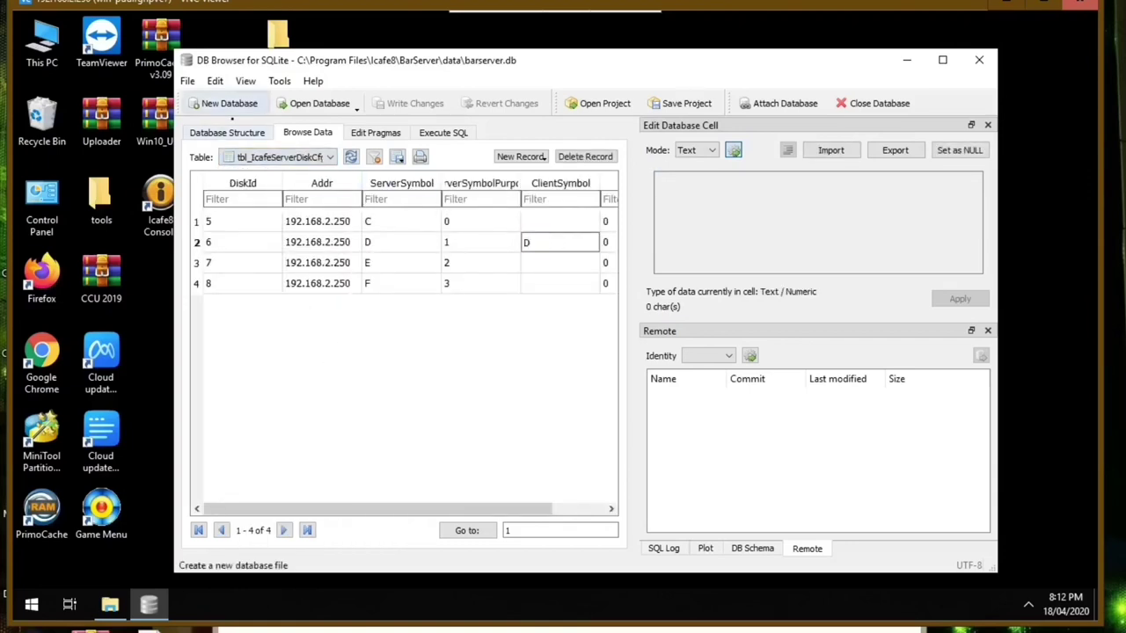
key(Up)
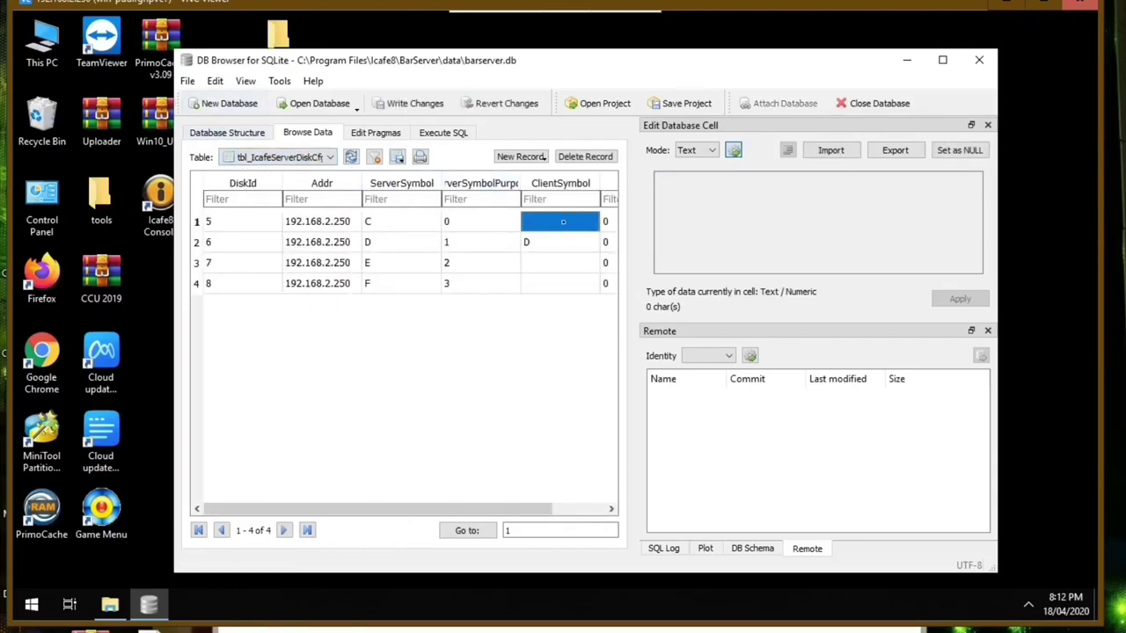
click(571, 251)
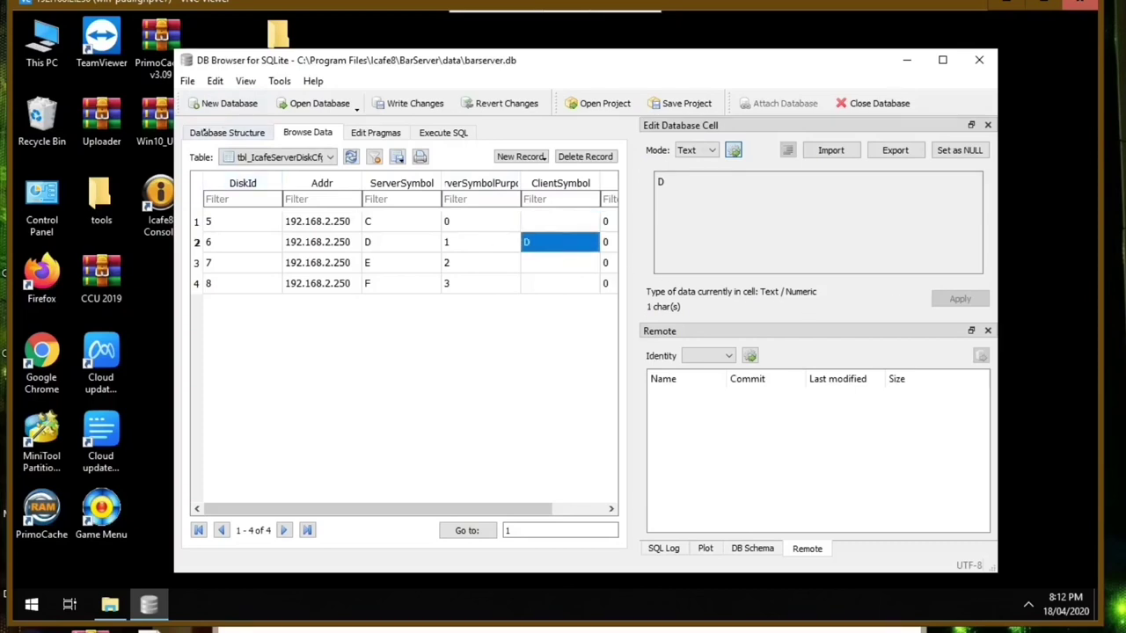
- Write the changes to barserver.db and close DB Browser for SQLite
click(187, 80)
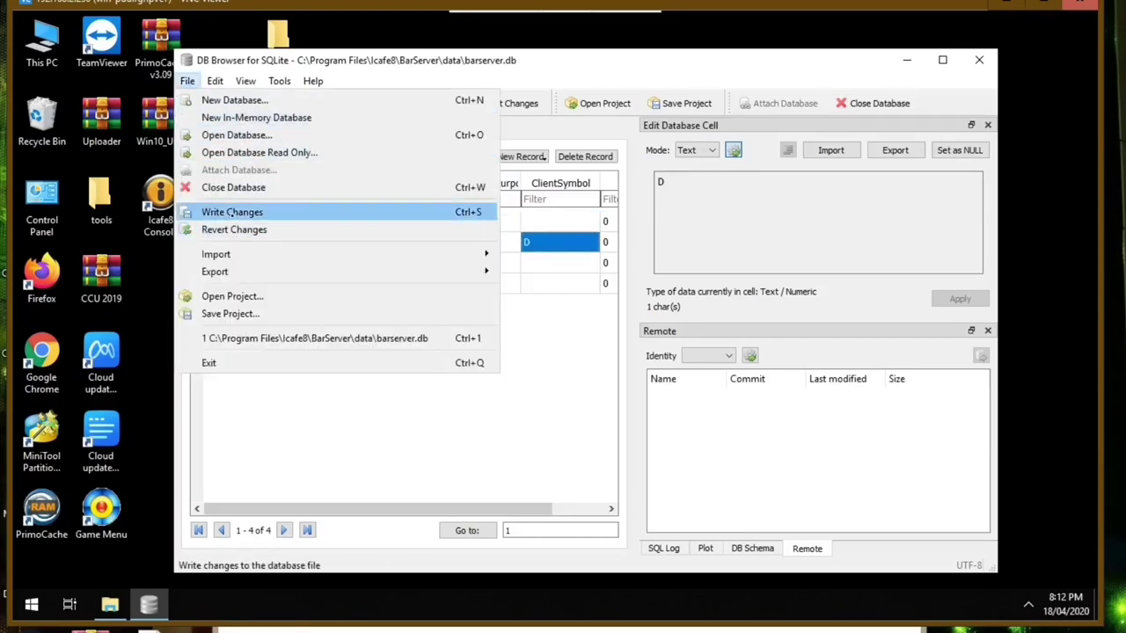
click(231, 212)
click(978, 61)
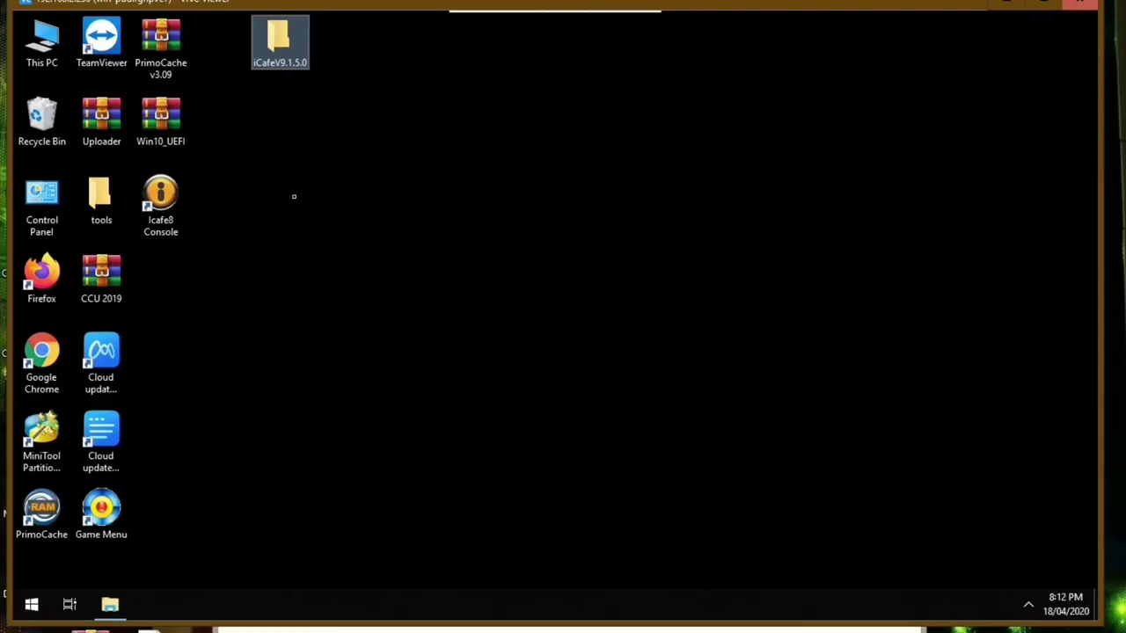
- Run IcafeServicesTray.exe from the Icafe8 folder, then close Explorer and the service controller
click(160, 200)
right_click(162, 185)
click(216, 216)
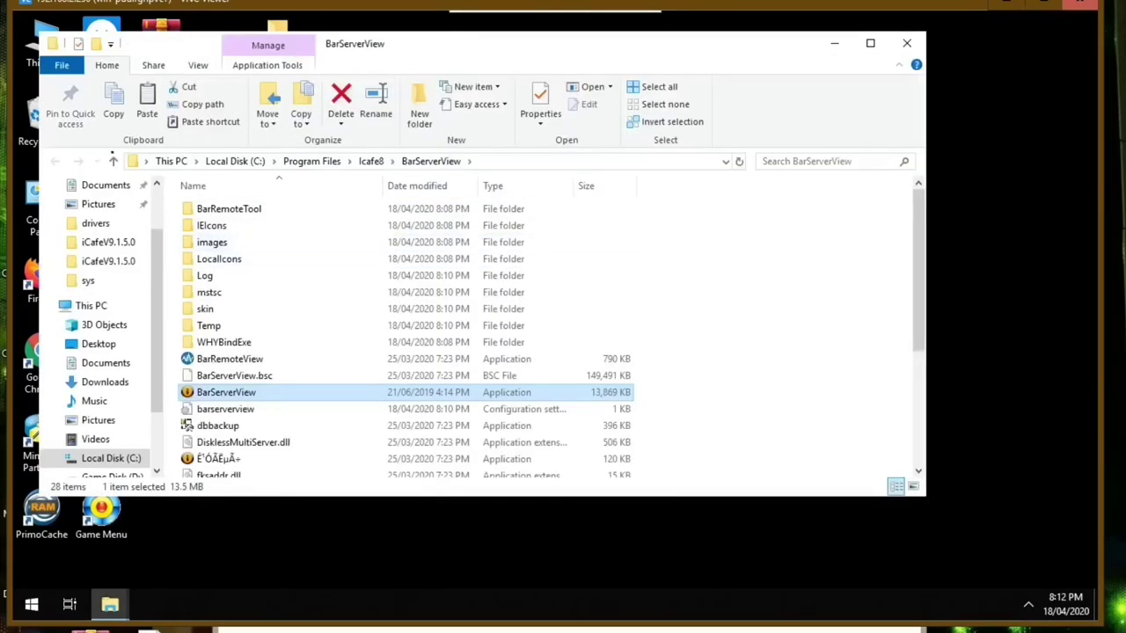
click(113, 161)
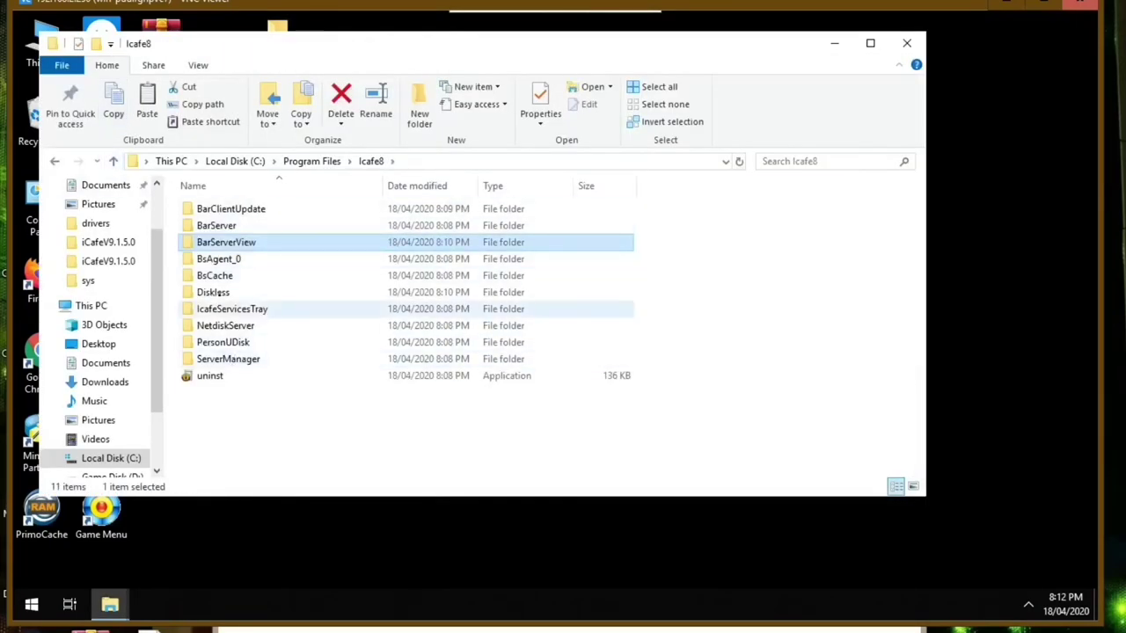
double_click(222, 309)
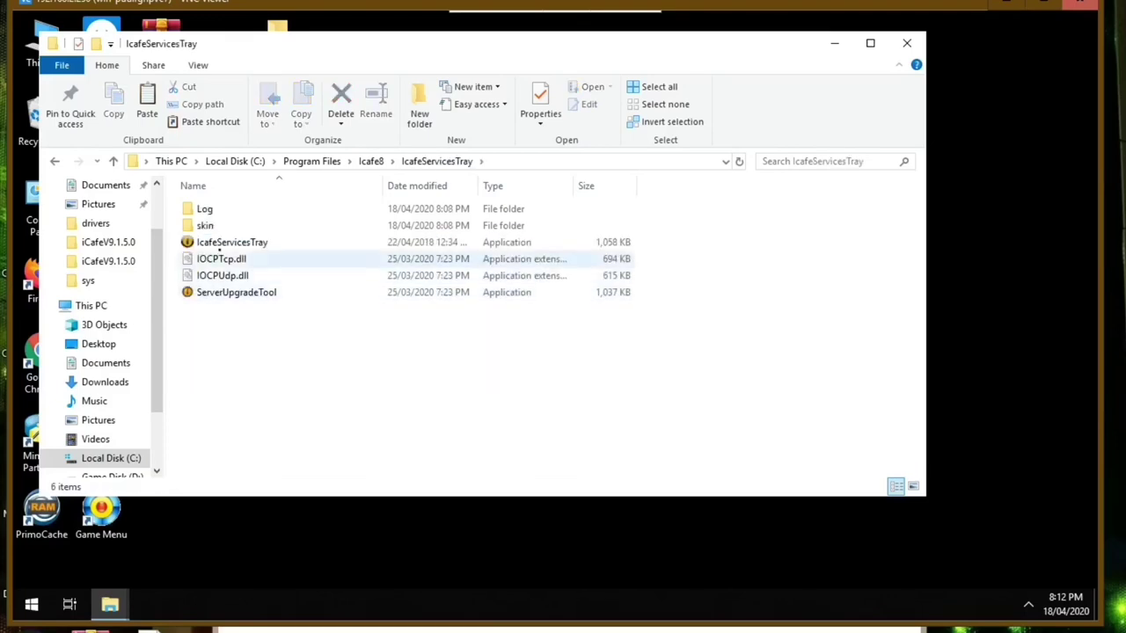
double_click(221, 242)
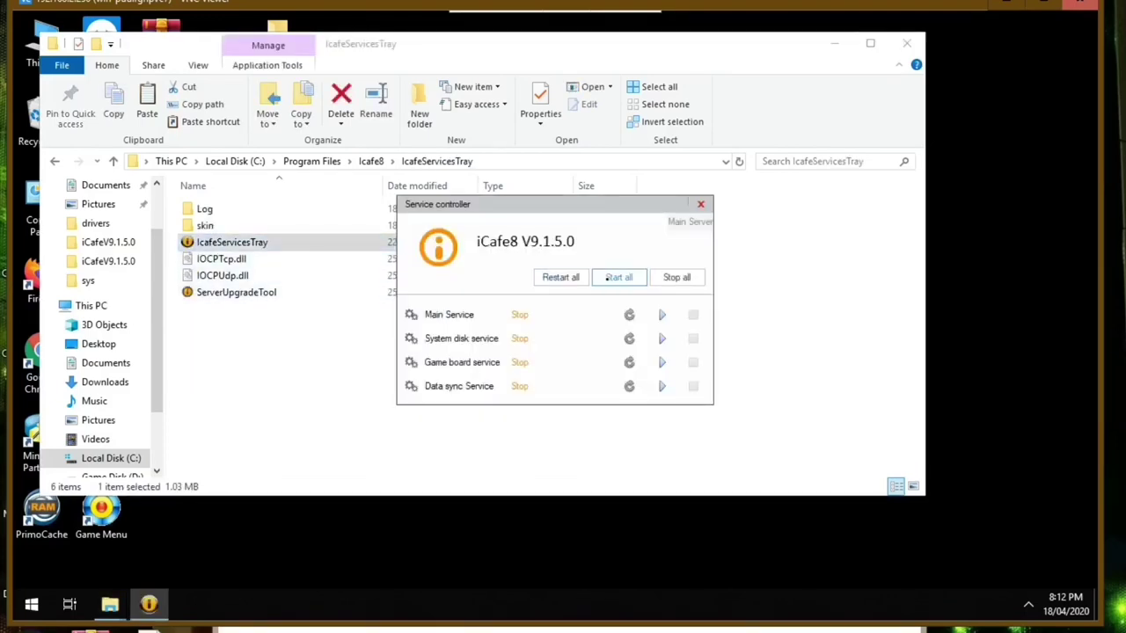
click(906, 43)
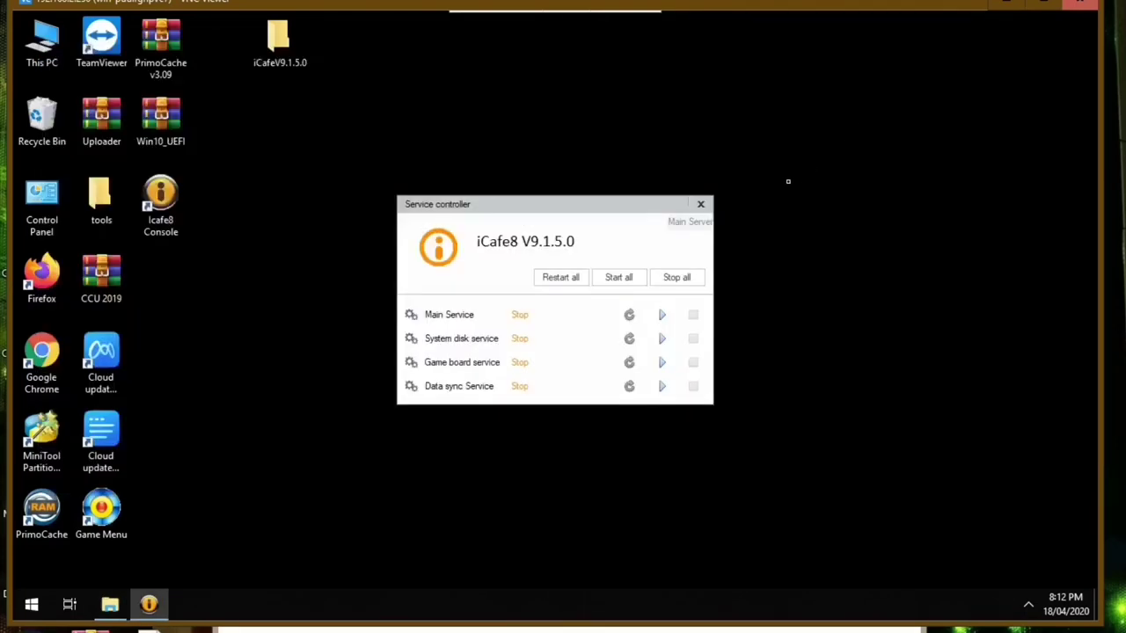
click(709, 204)
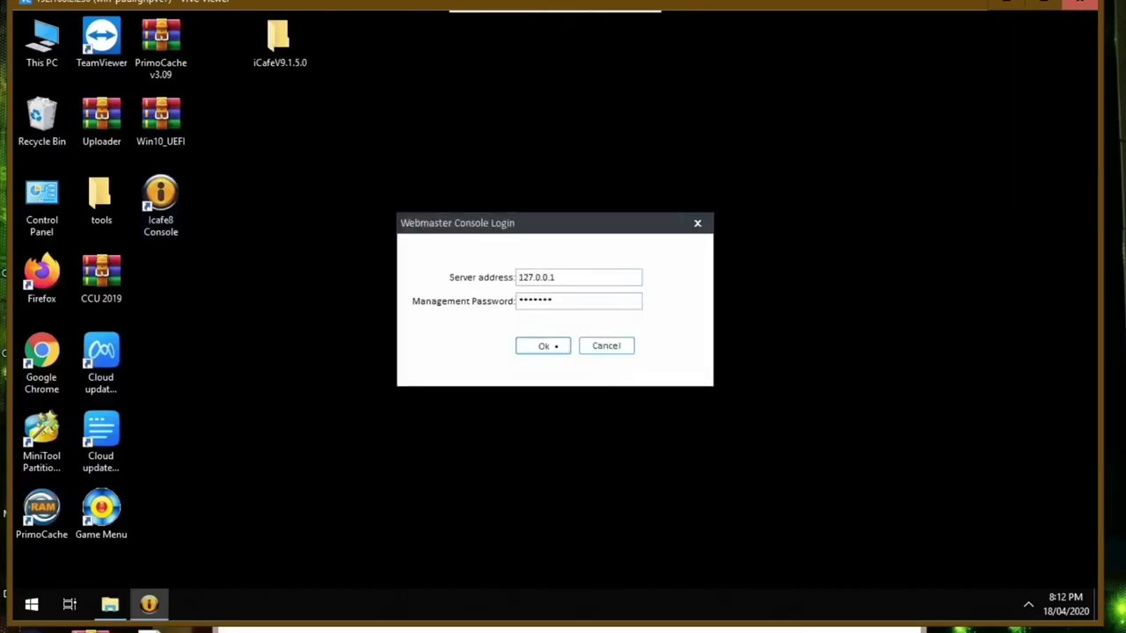
- Log in and show server WIN-PUUIRGHPVC7's profile, network, RAM and disk details under Server Manage
click(540, 344)
click(249, 79)
click(90, 156)
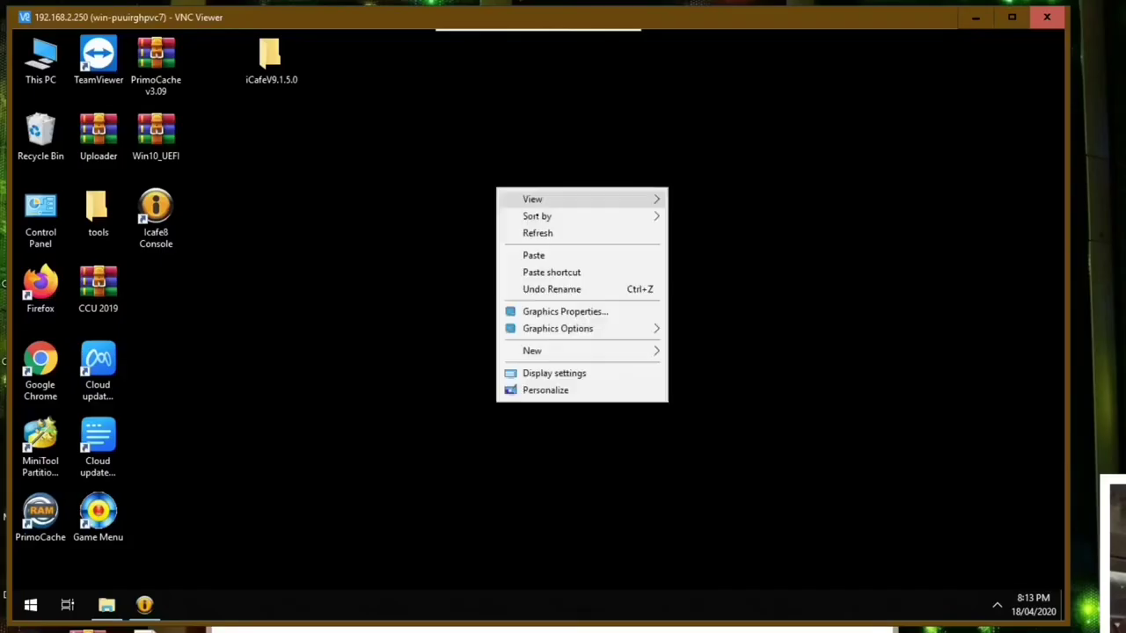
- Refresh the server desktop and restore the iCafe8 Console from the system tray
click(550, 234)
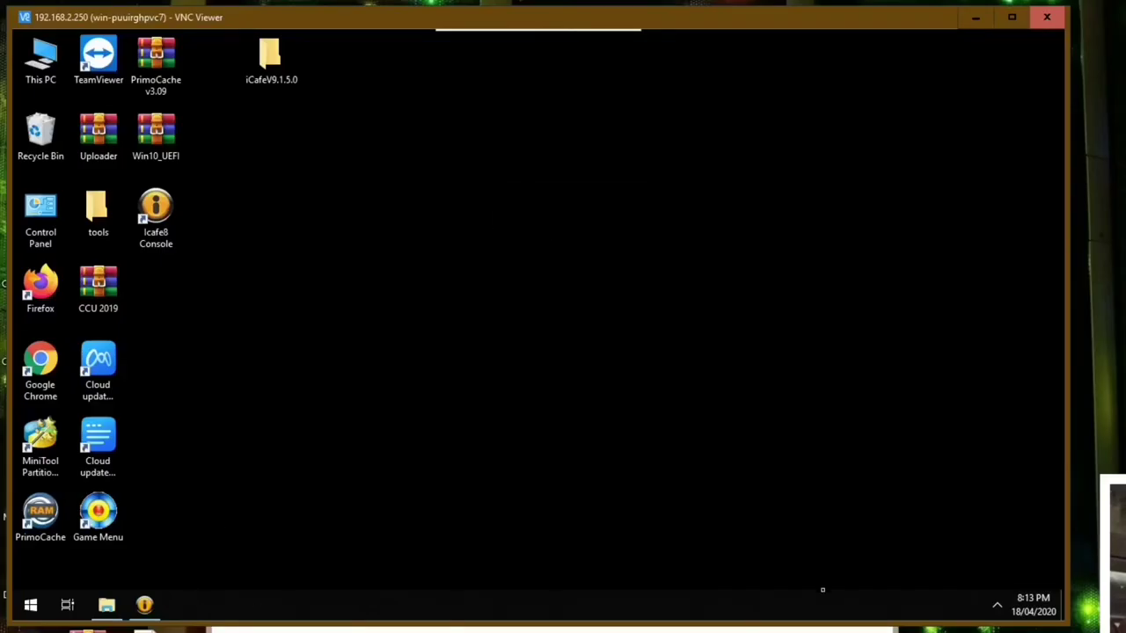
click(995, 607)
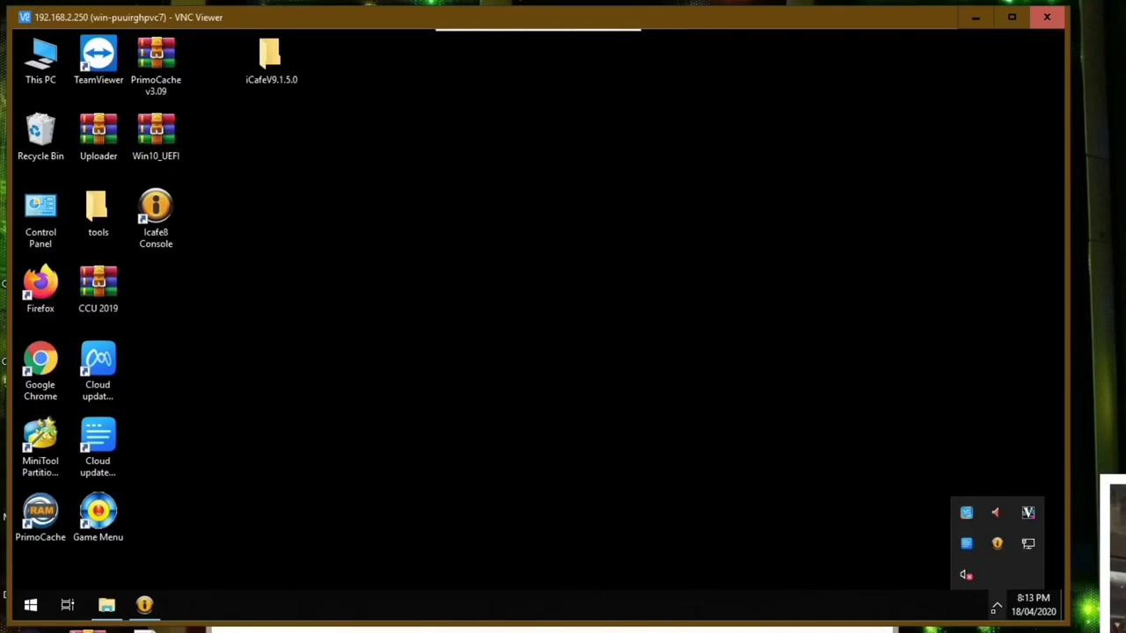
click(997, 542)
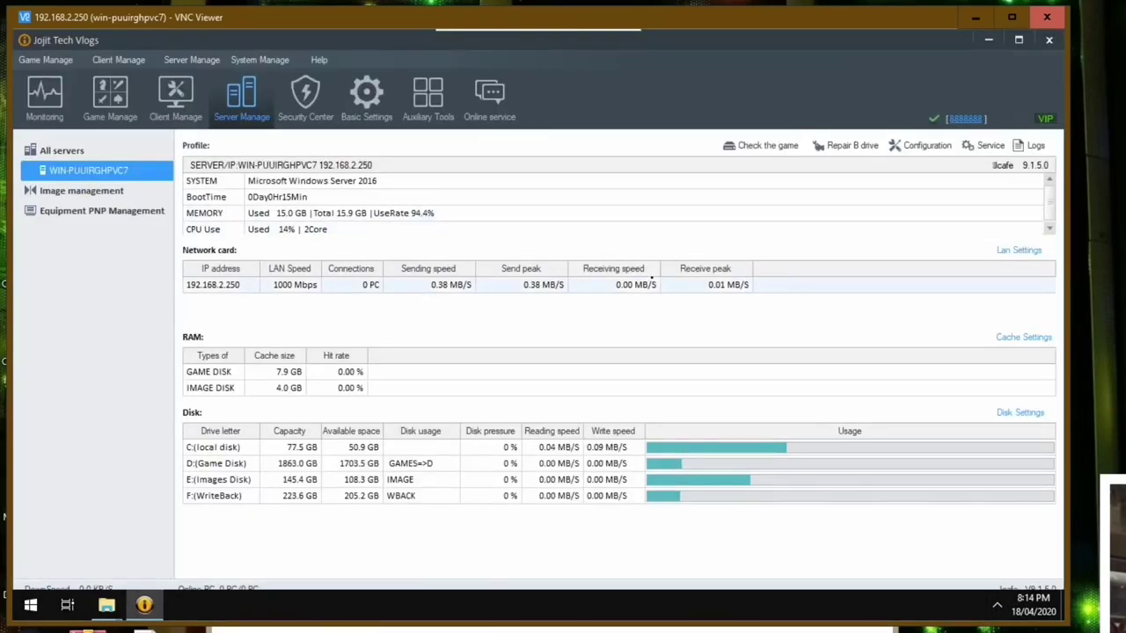
- Open image management, then cancel a first attempt at creating an image
click(81, 190)
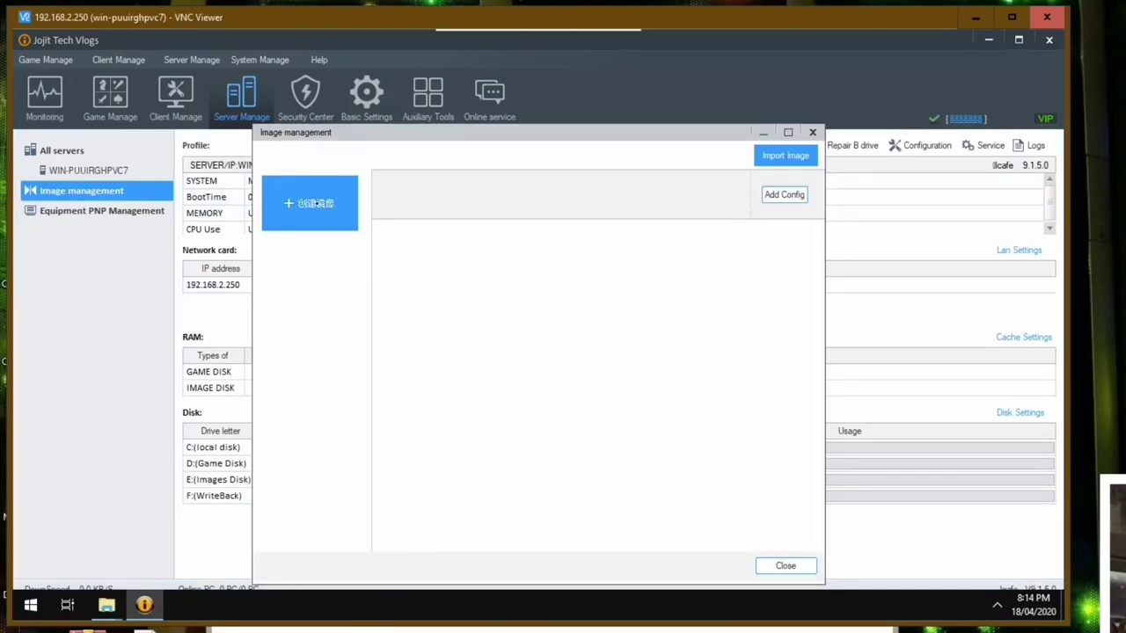
click(322, 205)
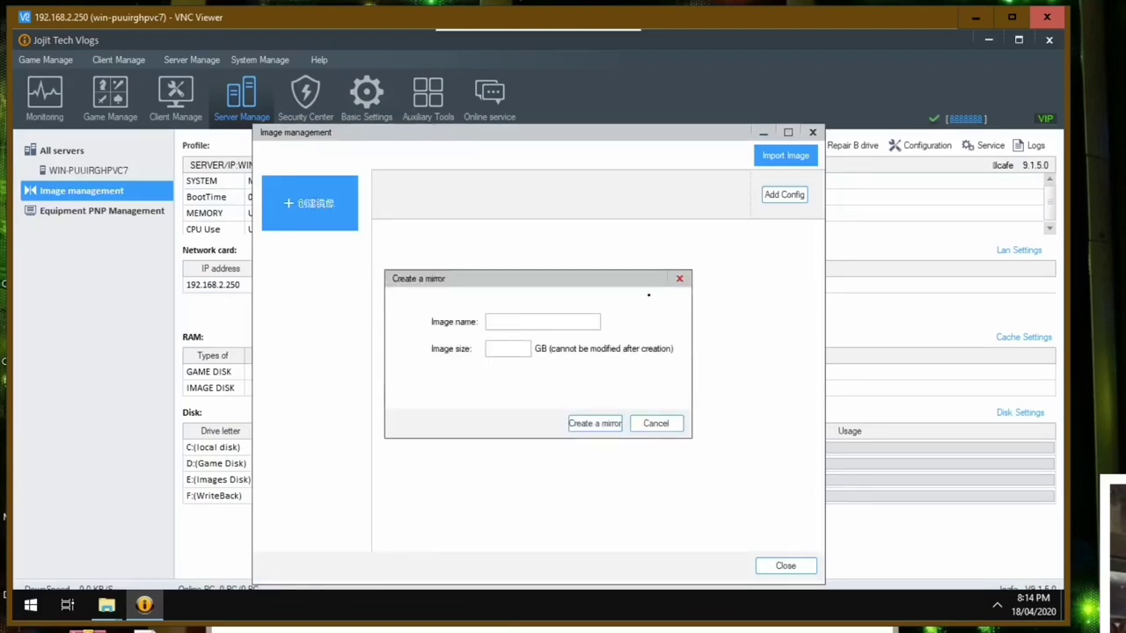
key(Escape)
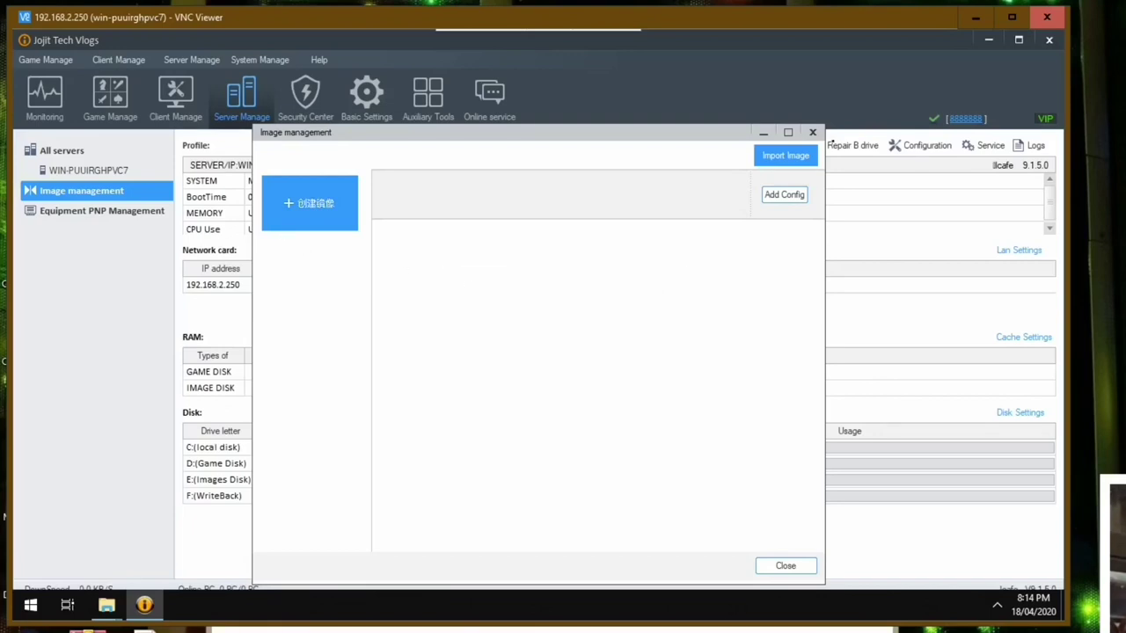
click(812, 132)
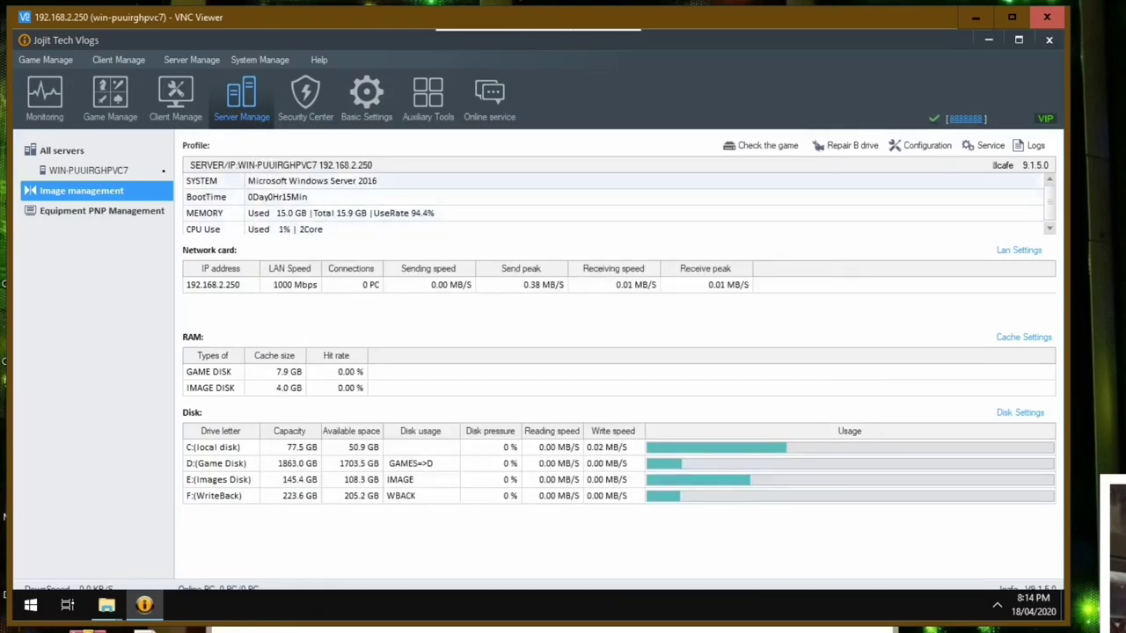
- Create a 30 GB image named Test, close image management and minimise the console
click(144, 190)
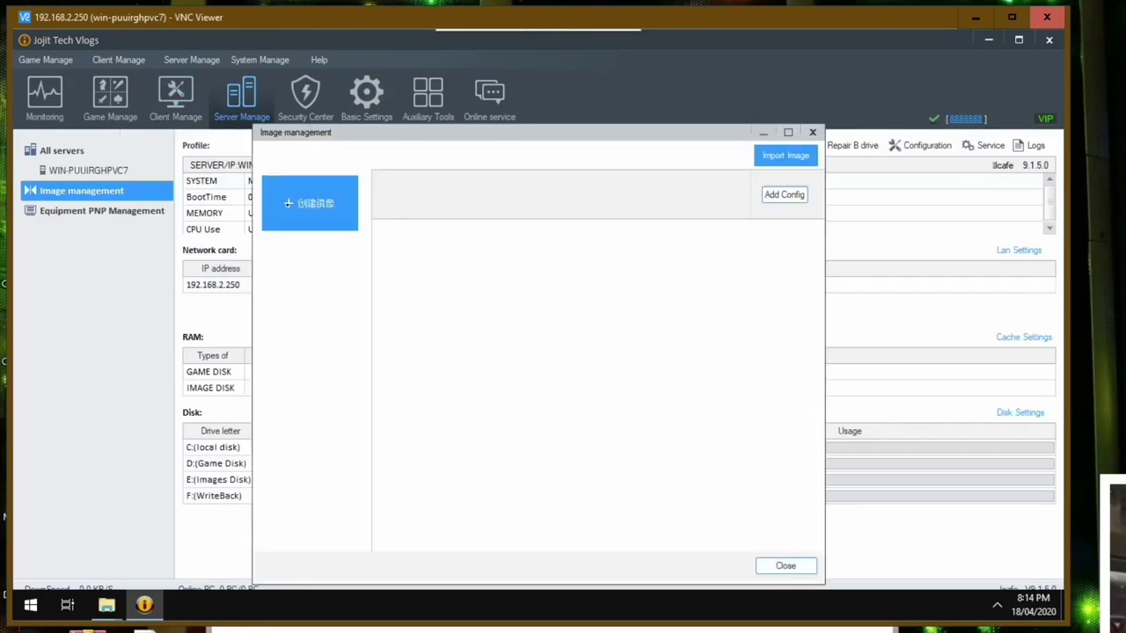
click(288, 203)
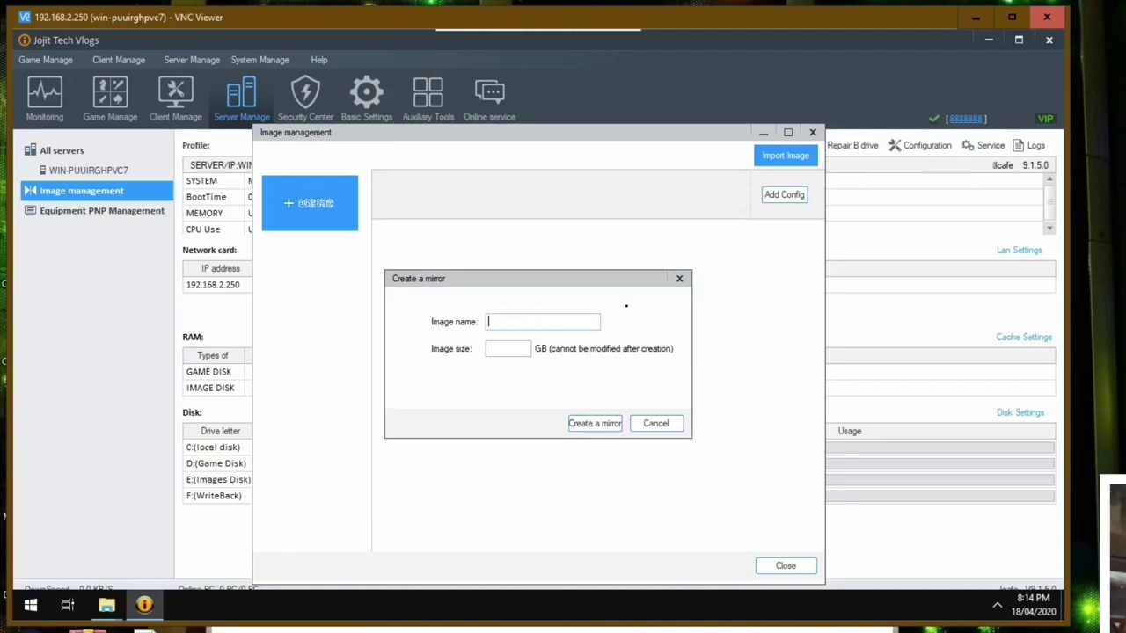
text(Test)
click(489, 348)
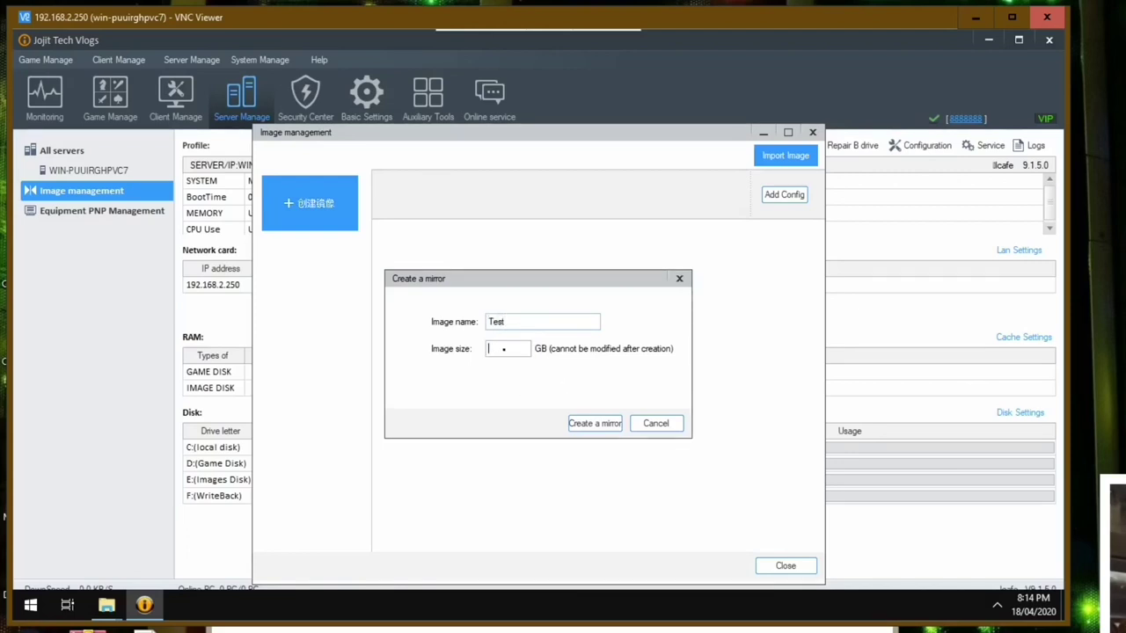
text(30)
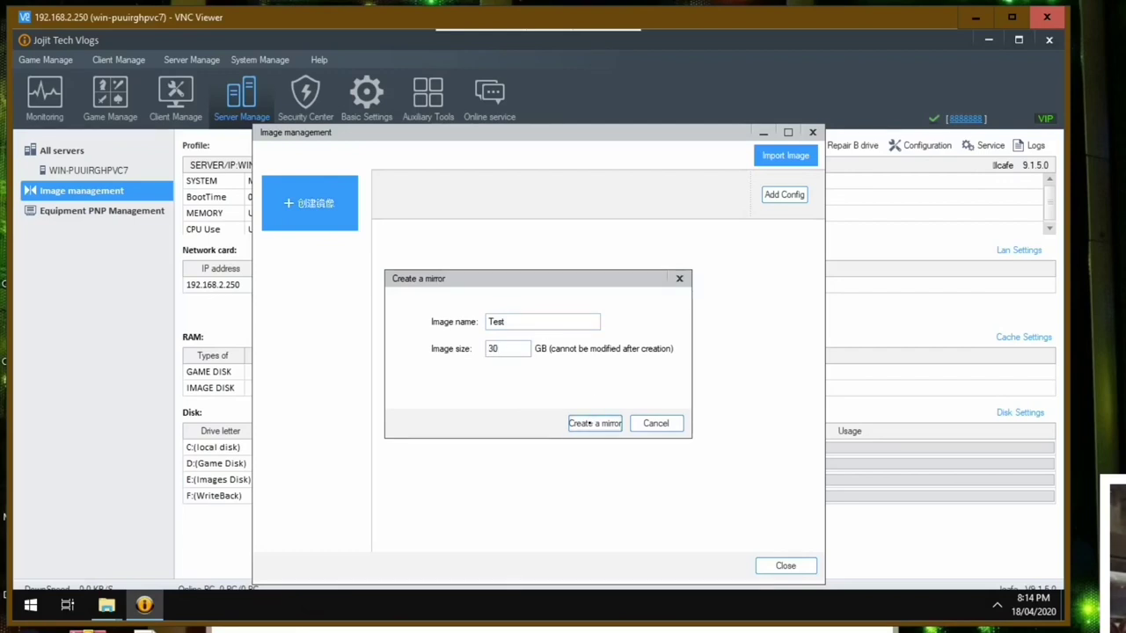
click(589, 423)
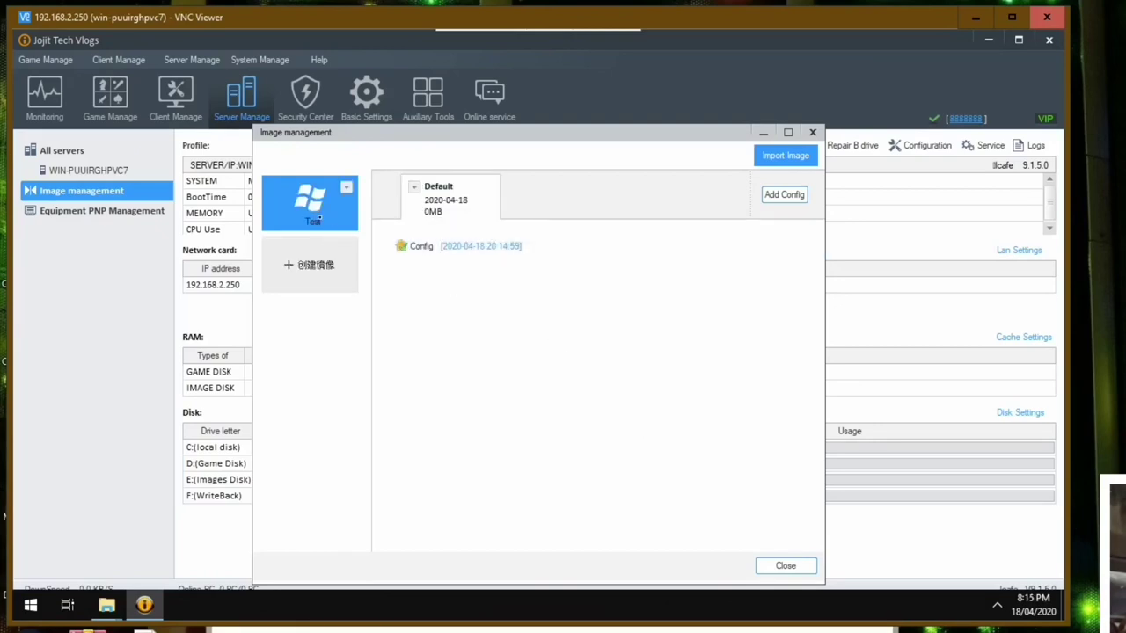
click(783, 566)
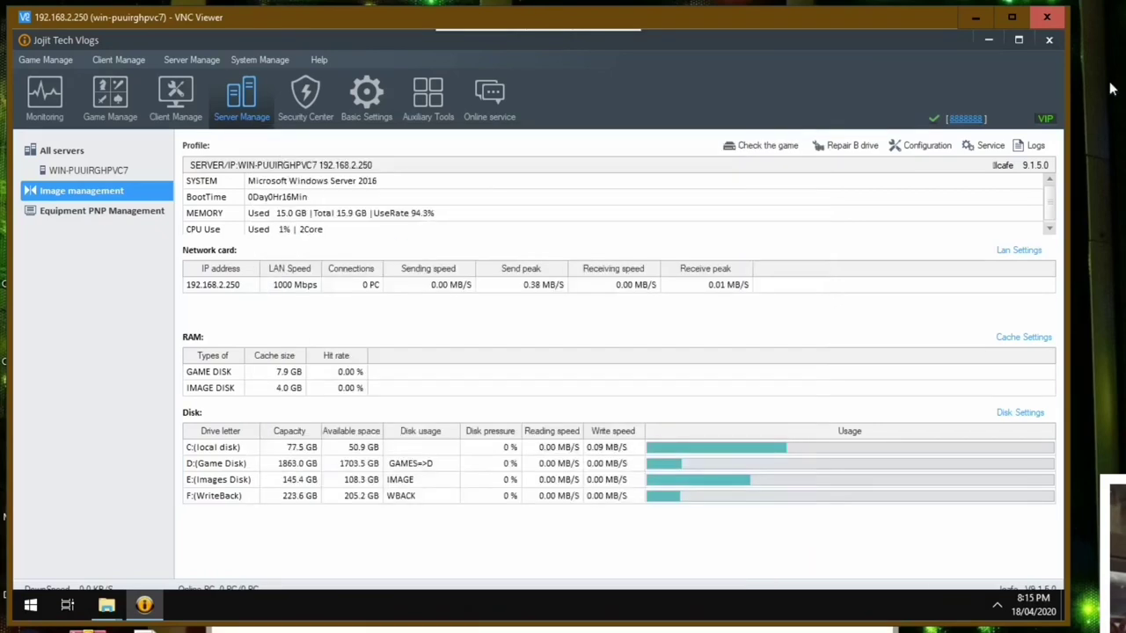
click(988, 40)
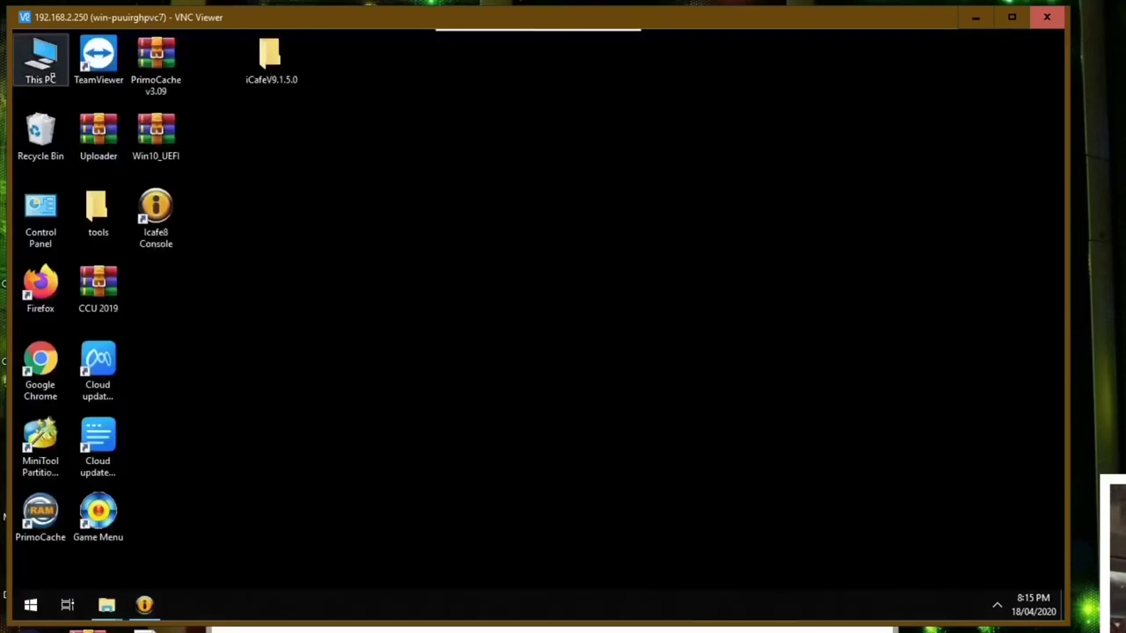
- Check the properties of the UpgradeResource folder in E:\Image
double_click(40, 57)
click(777, 468)
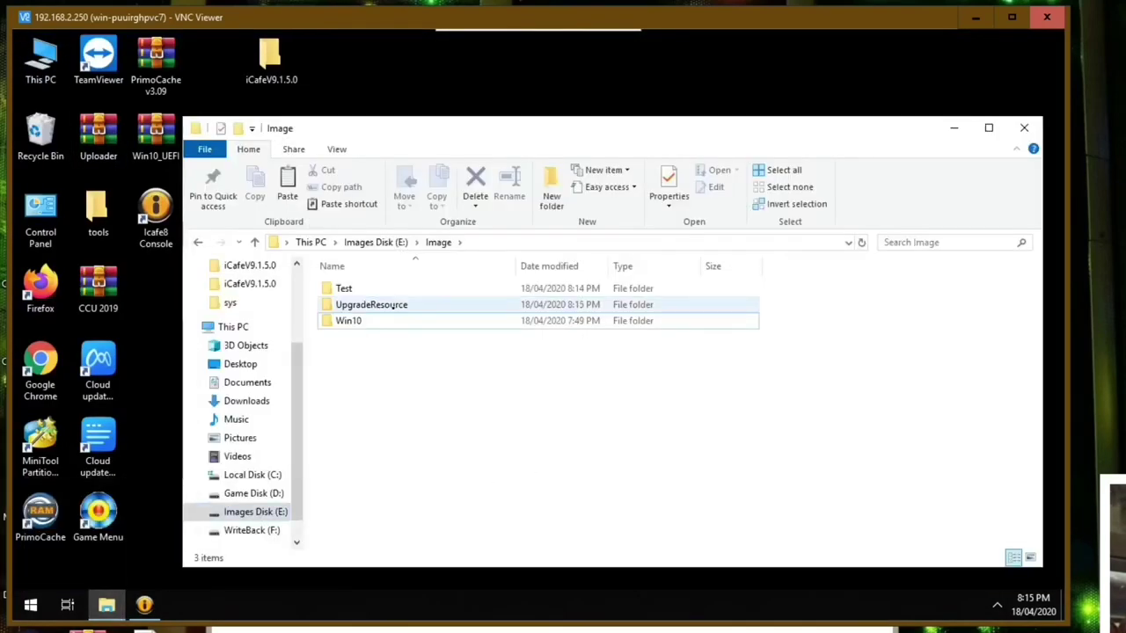
click(378, 321)
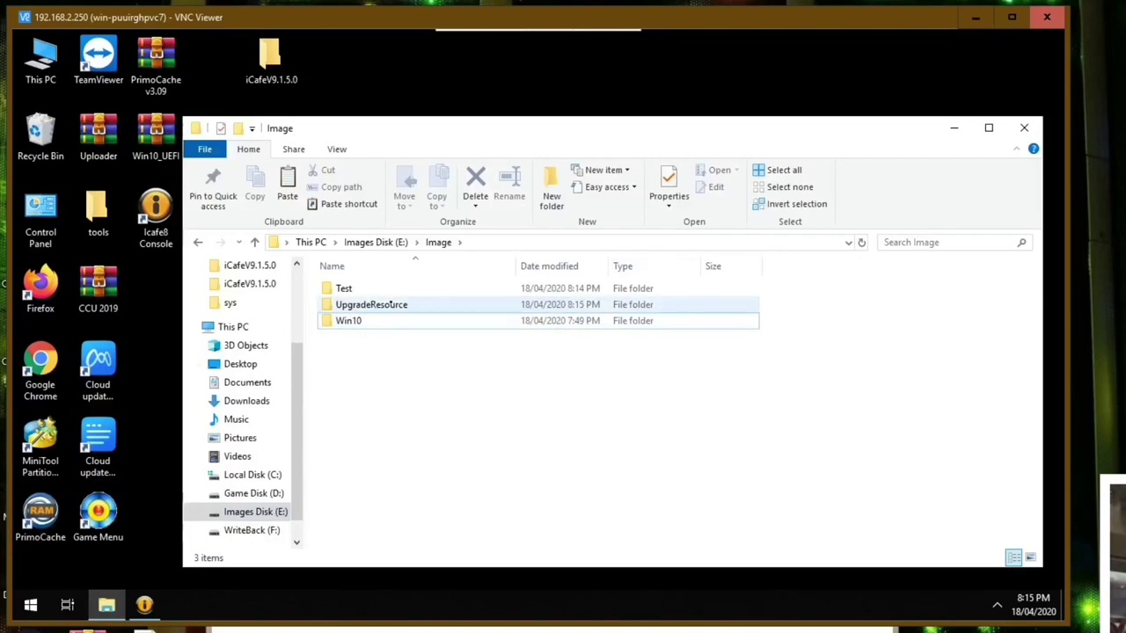
click(703, 349)
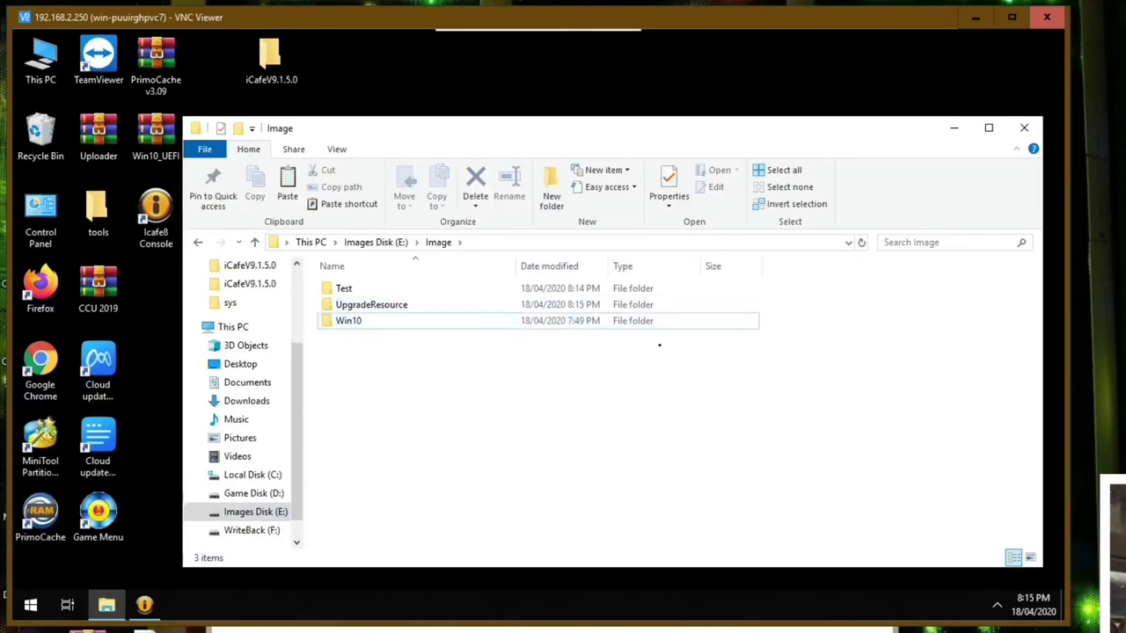
right_click(370, 304)
click(372, 480)
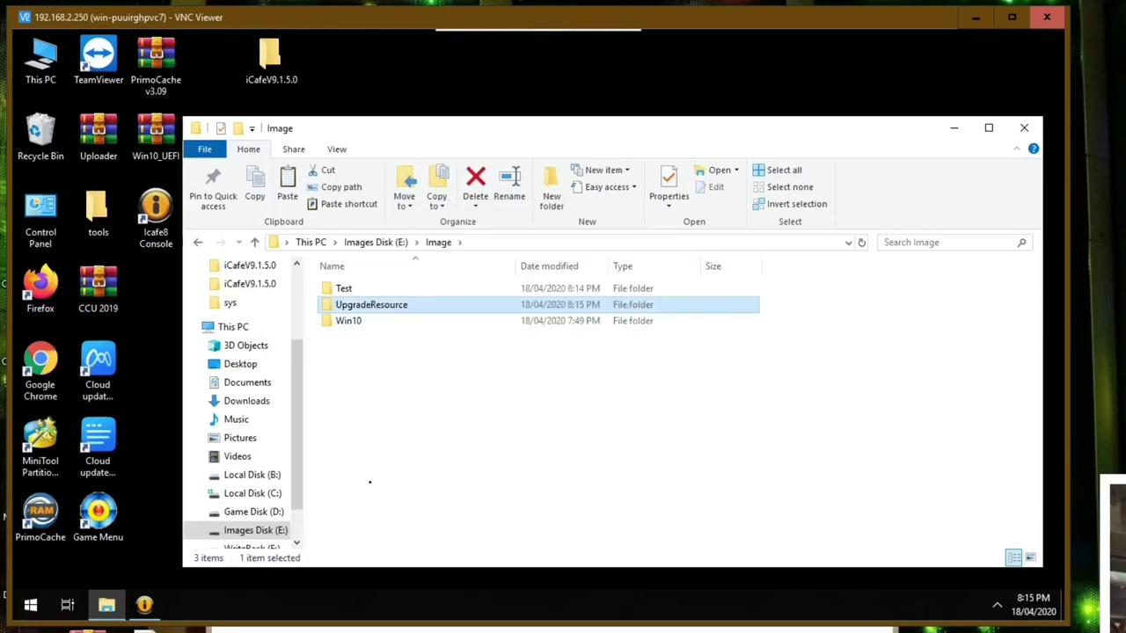
right_click(369, 304)
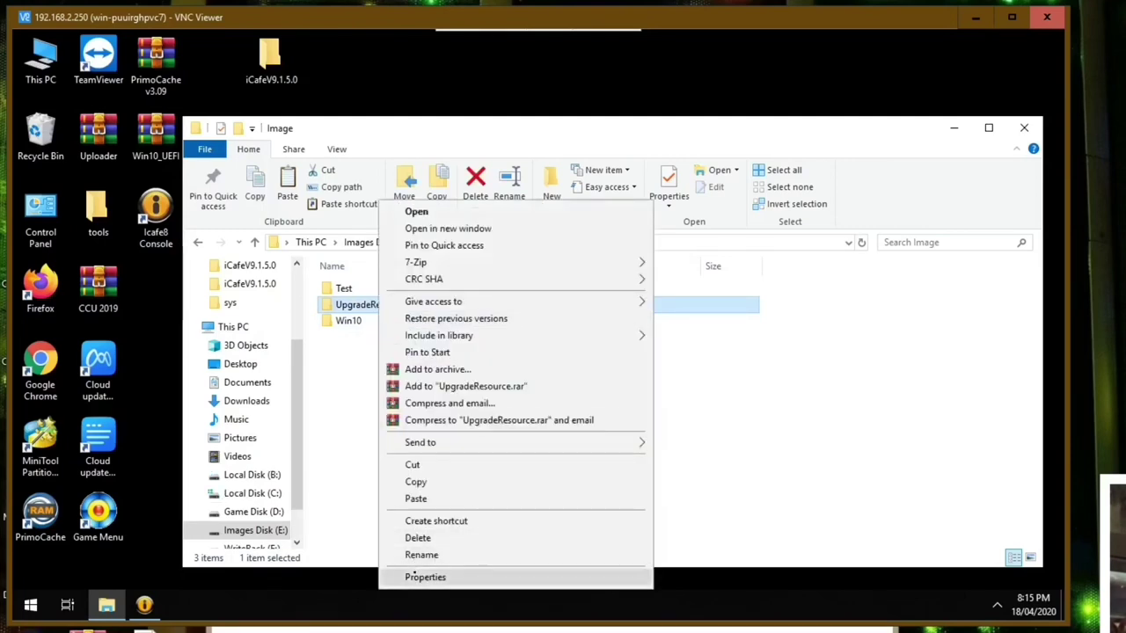
click(411, 573)
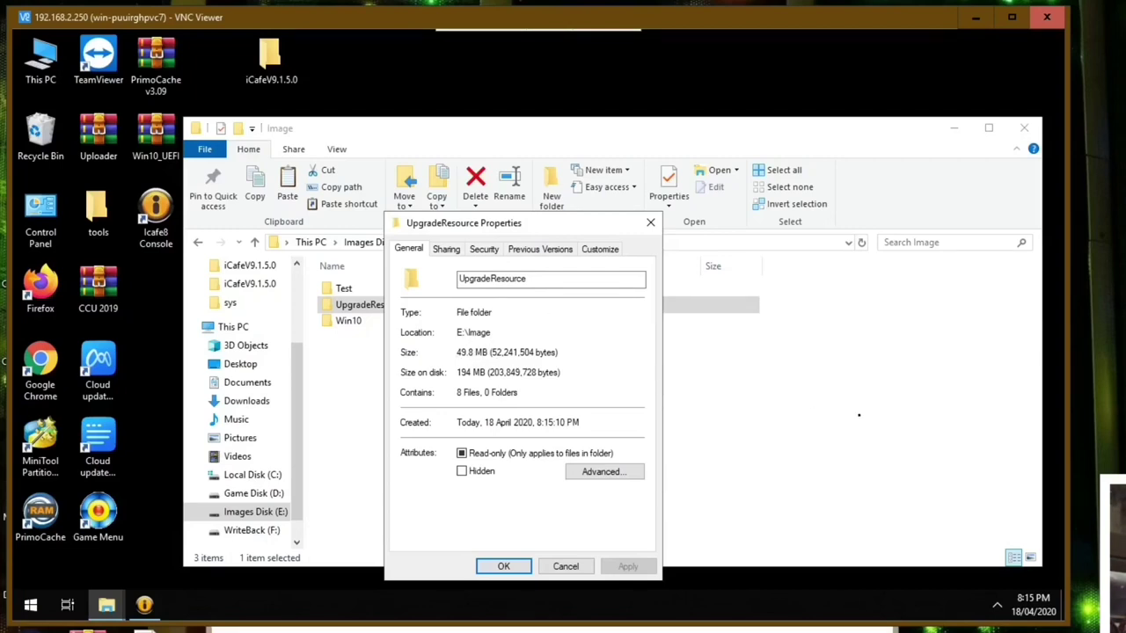
drag(528, 222, 739, 154)
click(714, 498)
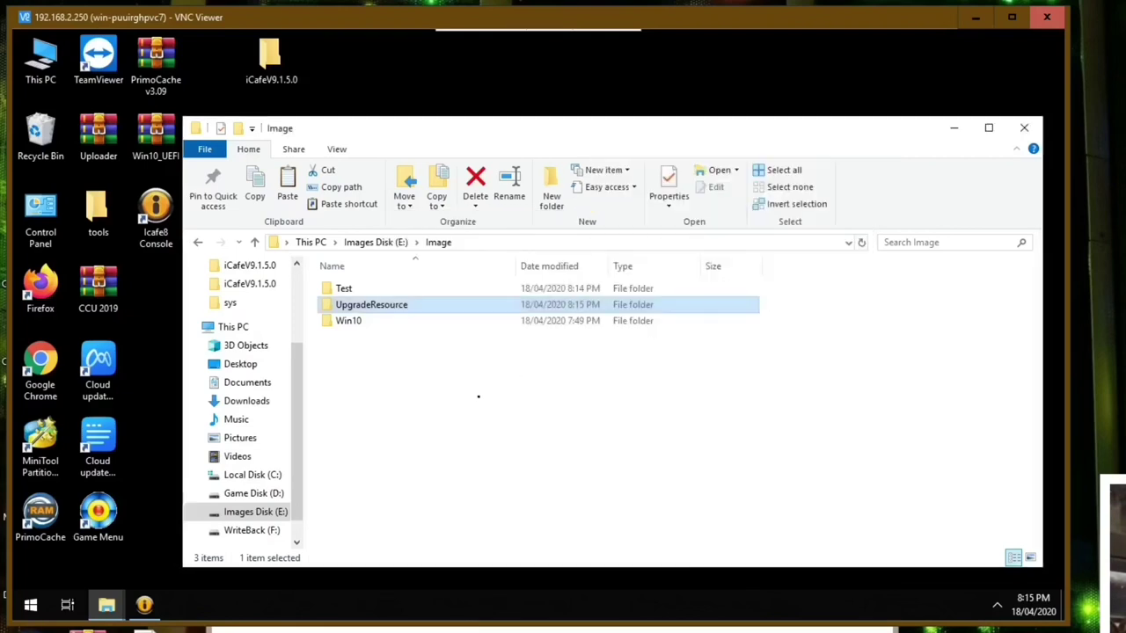
- Refresh the E:\Image folder listing several times
right_click(478, 397)
right_click(815, 390)
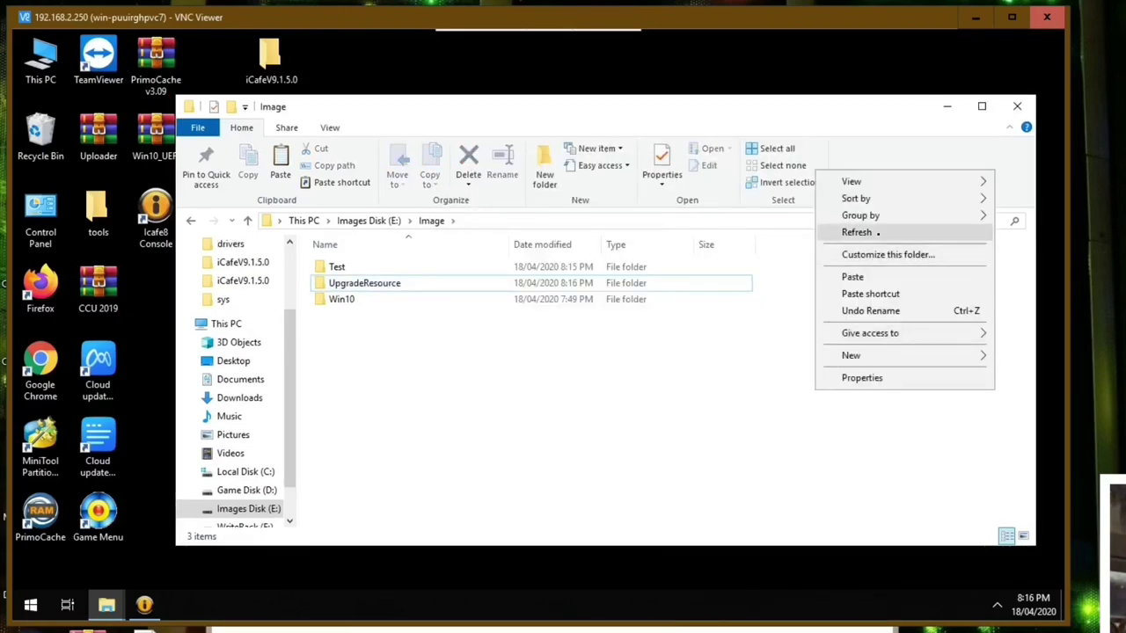
click(878, 234)
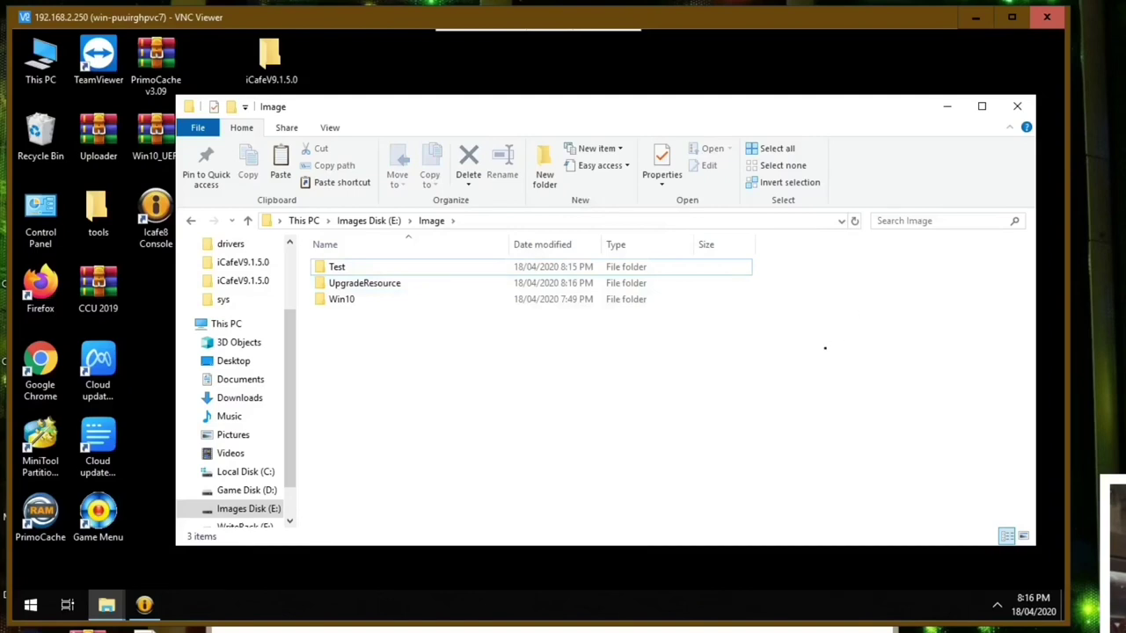
right_click(770, 373)
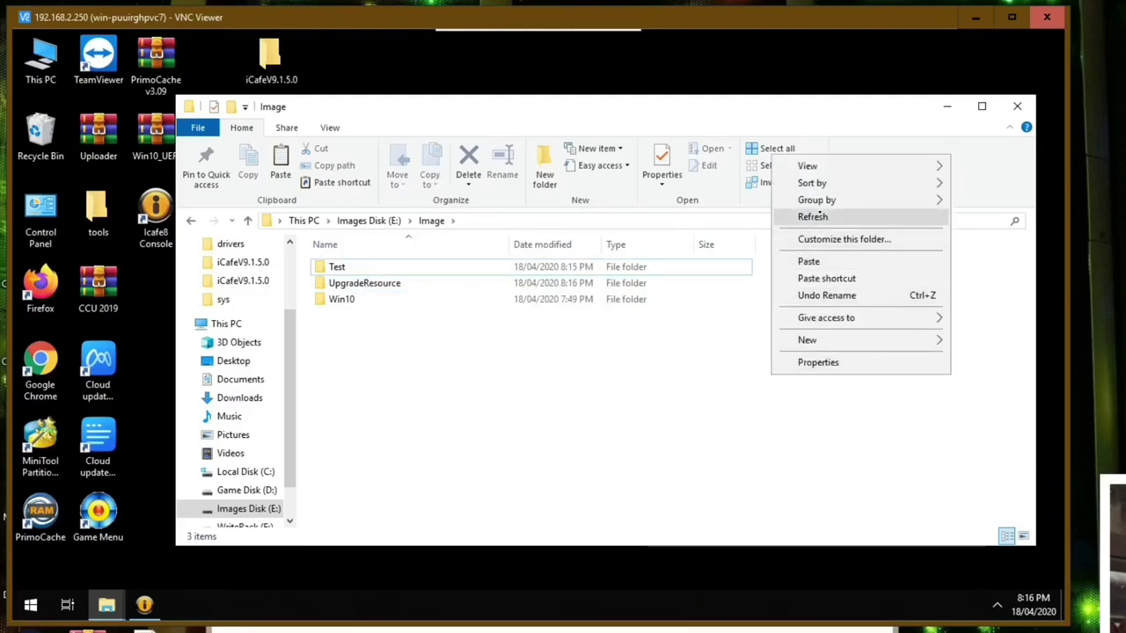
click(809, 217)
right_click(786, 372)
click(814, 215)
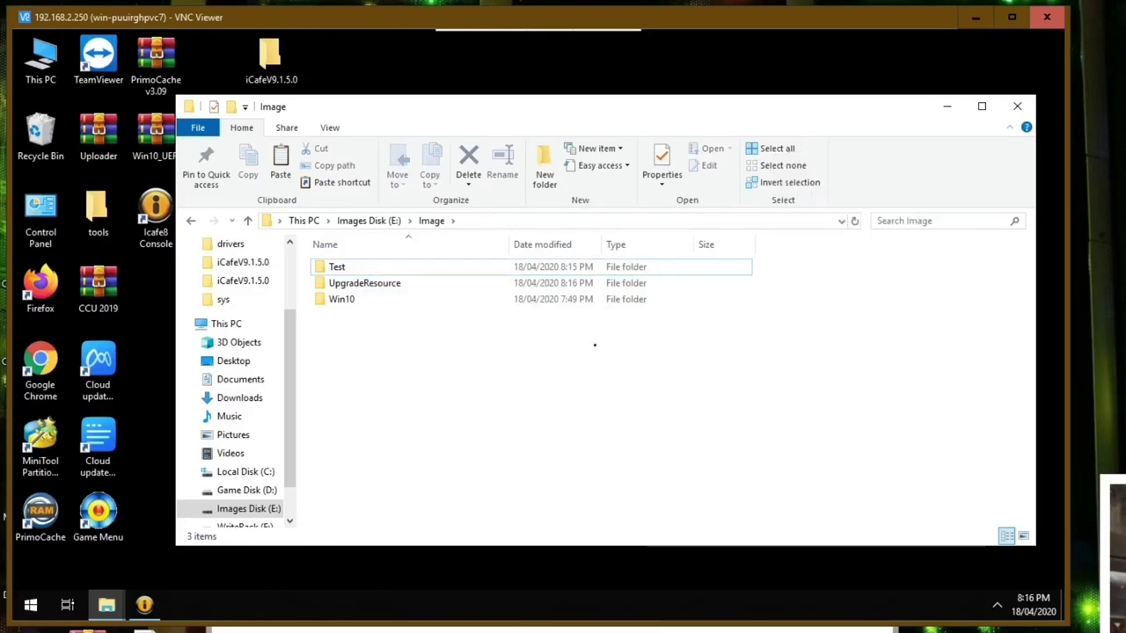
right_click(594, 352)
click(640, 413)
right_click(469, 372)
click(528, 214)
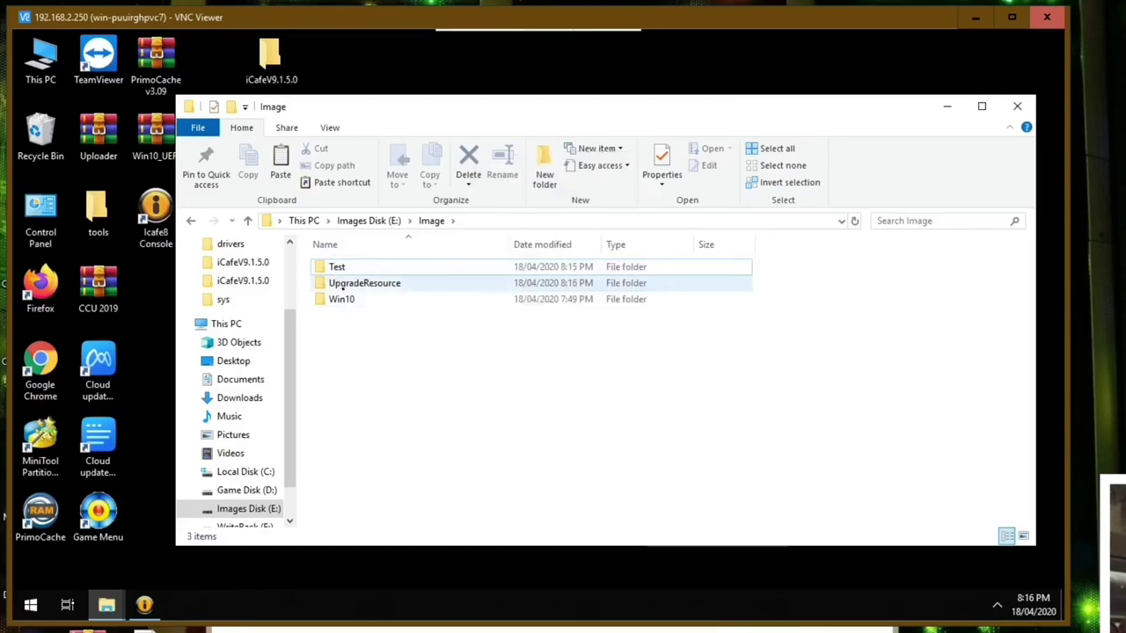
- Recheck UpgradeResource's updated 256 MB size, then close Explorer and restore iCafe8 Console
right_click(343, 288)
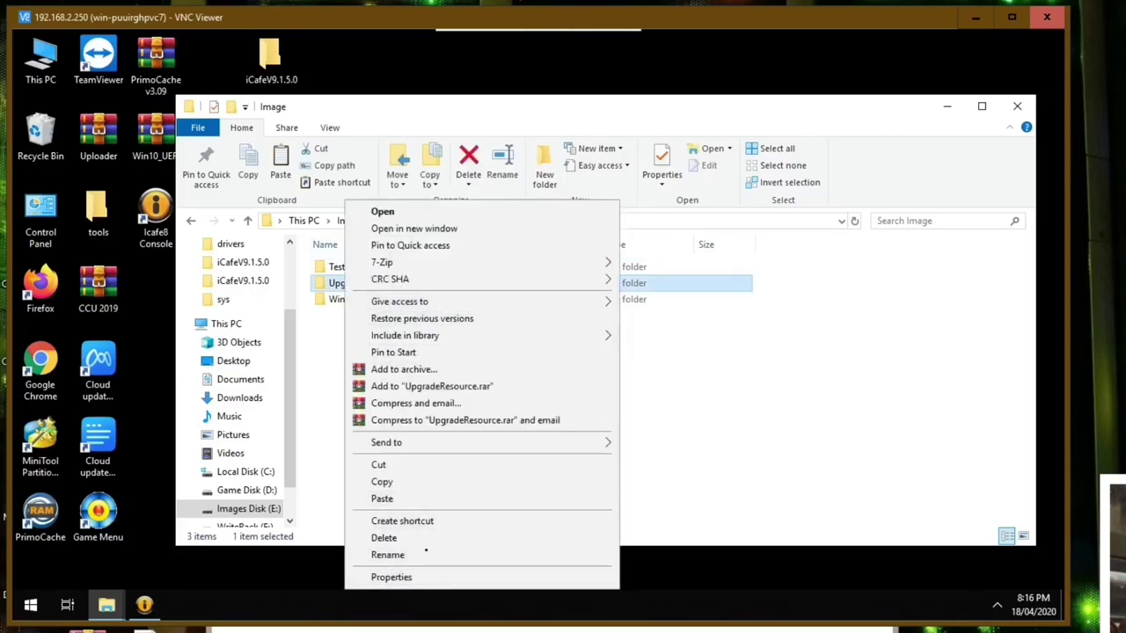
click(407, 577)
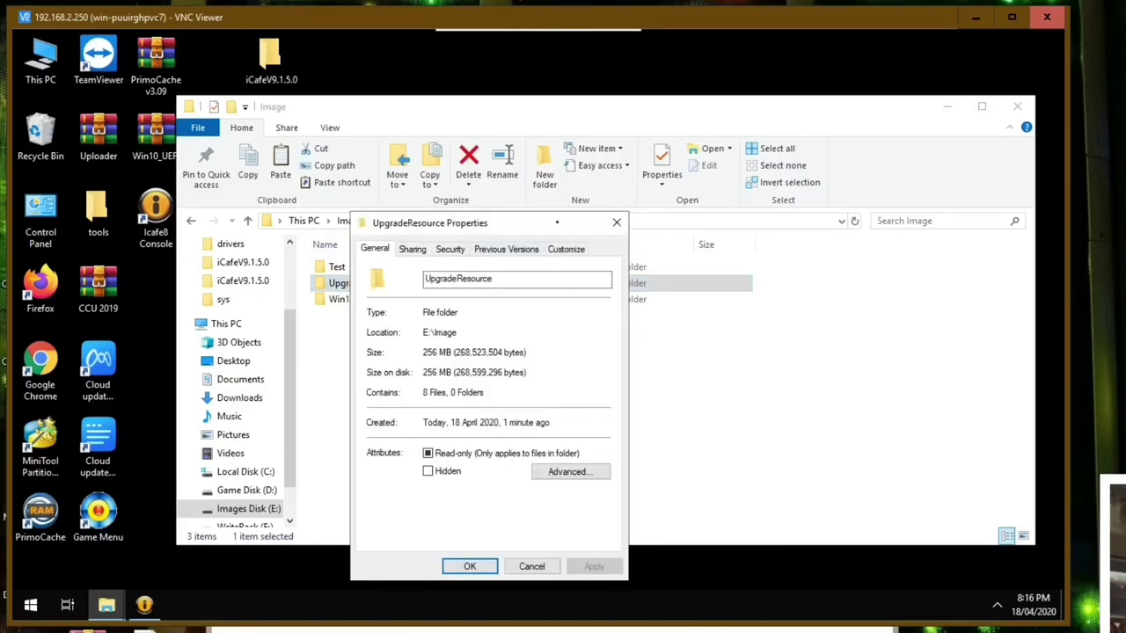
drag(557, 223, 720, 187)
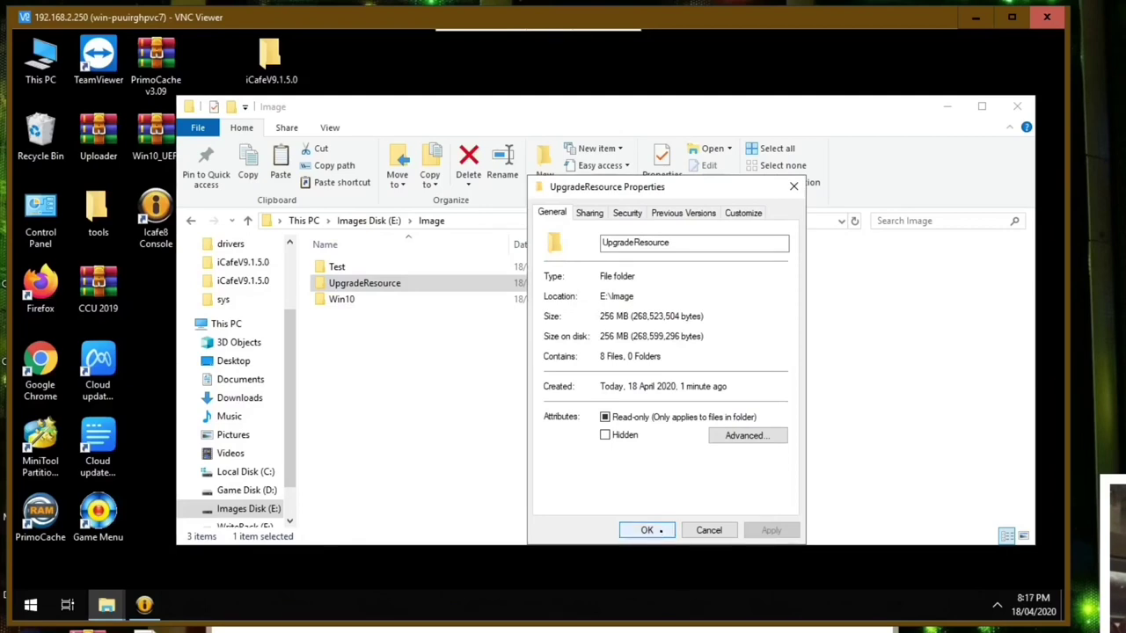
click(647, 530)
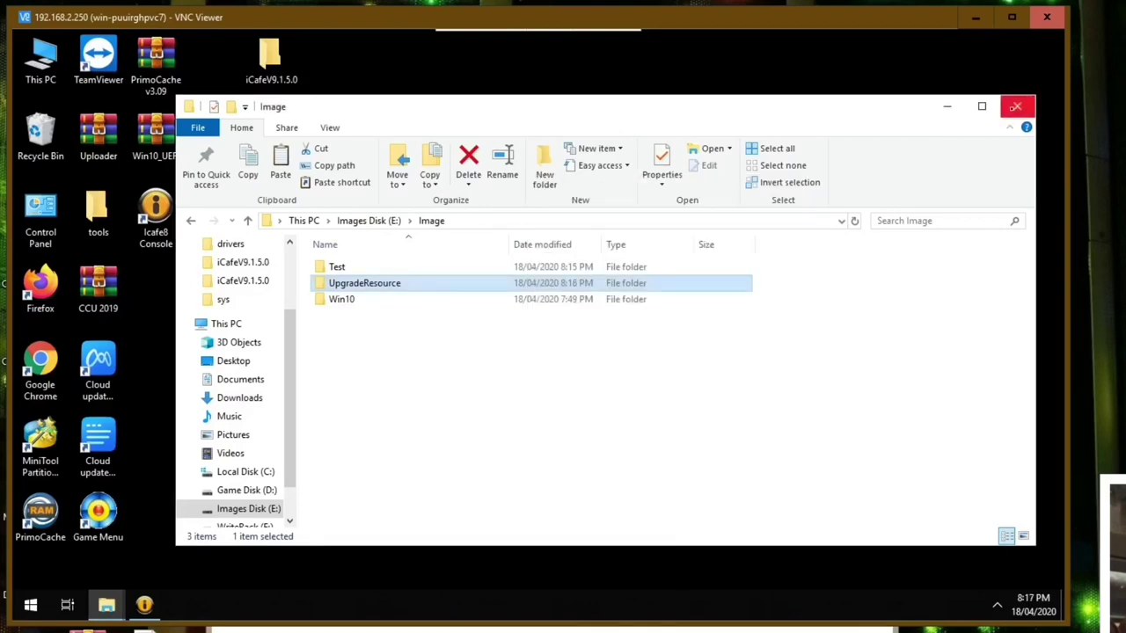
click(1015, 106)
click(144, 604)
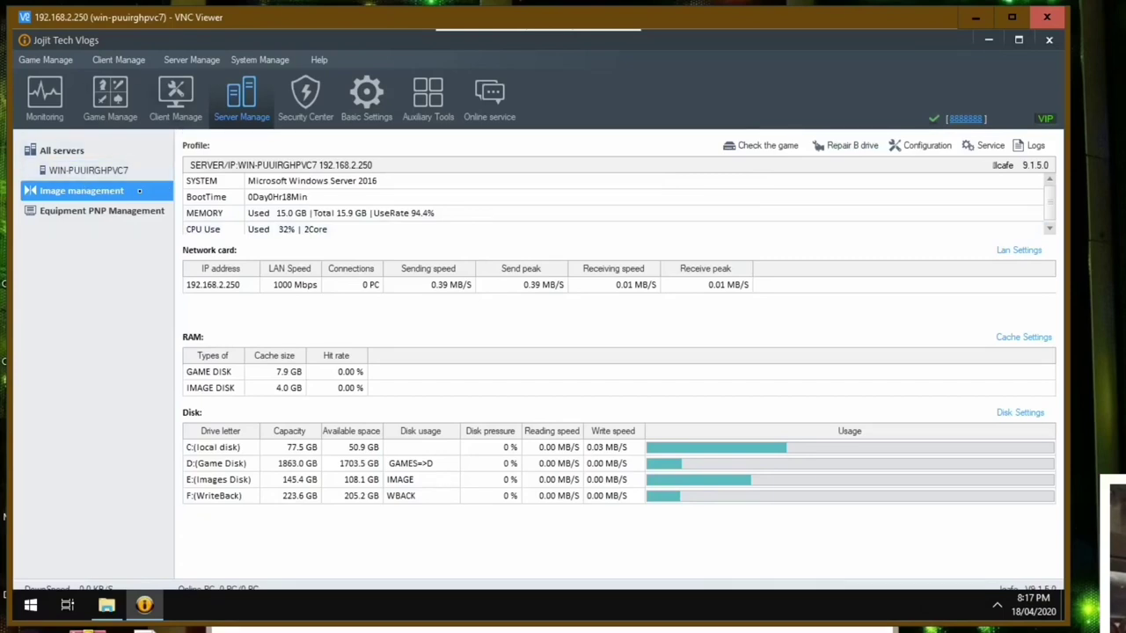
- Delete the Test image and its files from image management
double_click(139, 191)
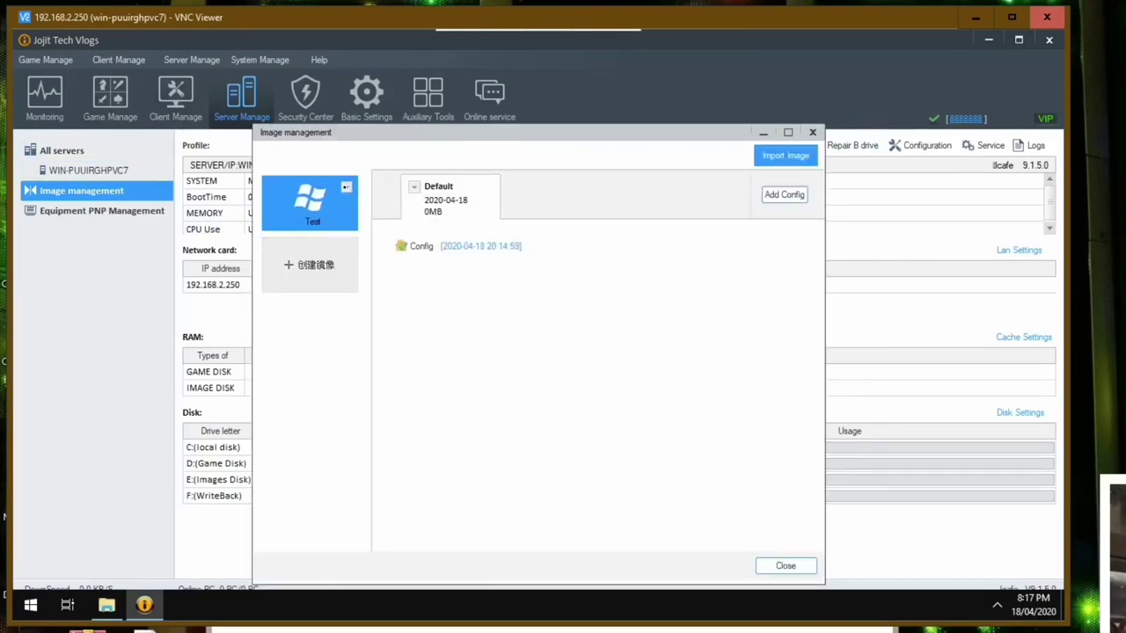
click(347, 187)
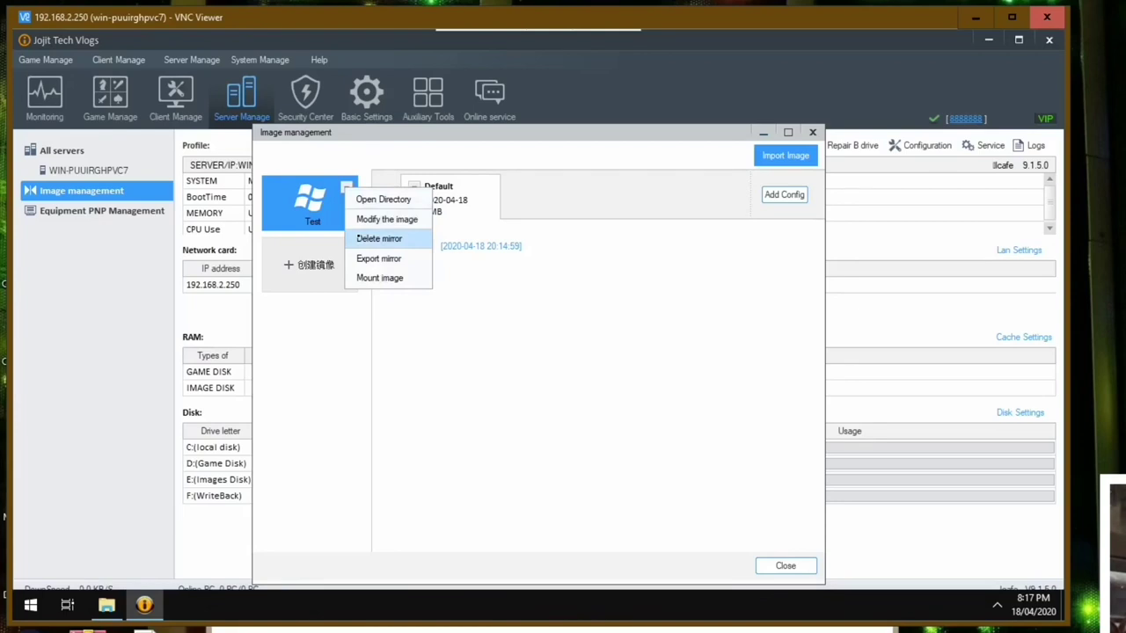
click(378, 239)
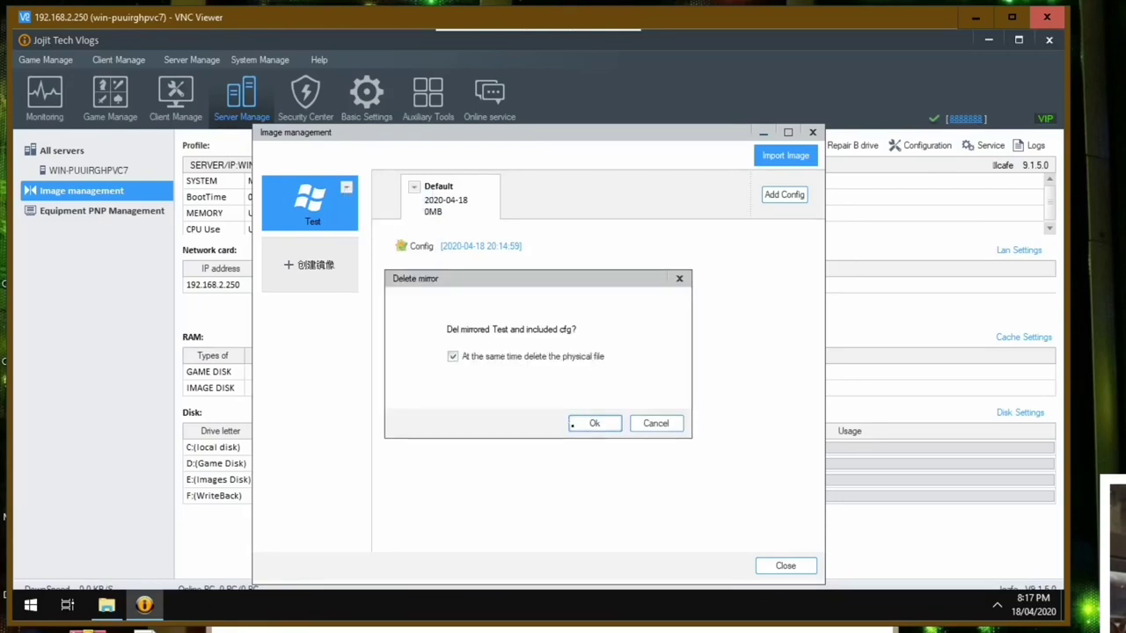
click(594, 424)
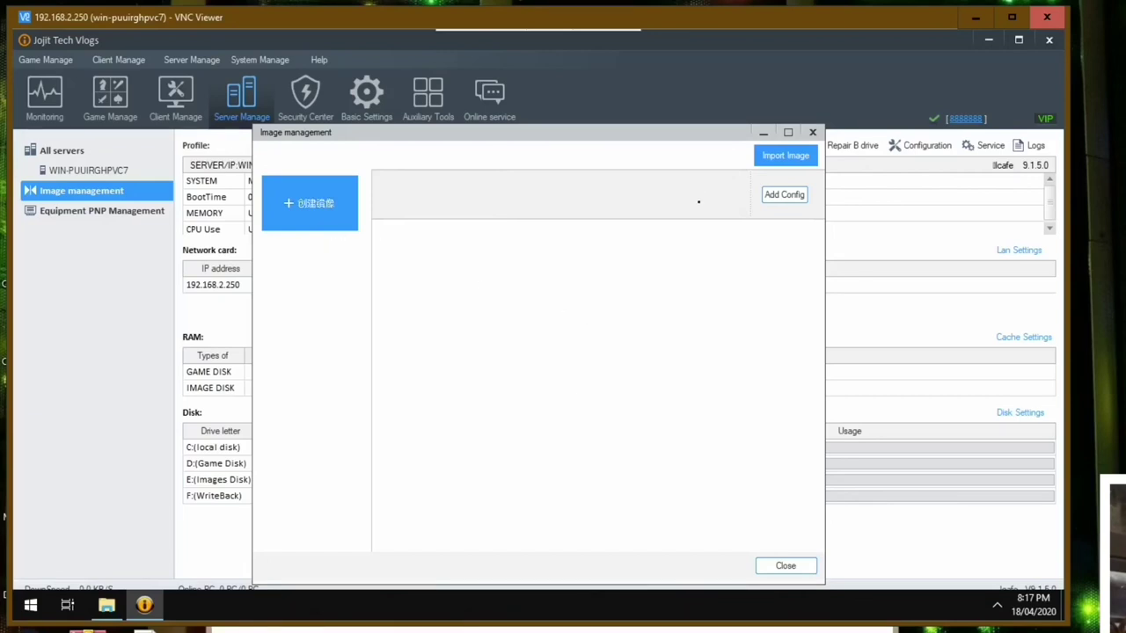
- Import the Win10.s3db image, acknowledge the success message, and go to Client Manage
click(771, 164)
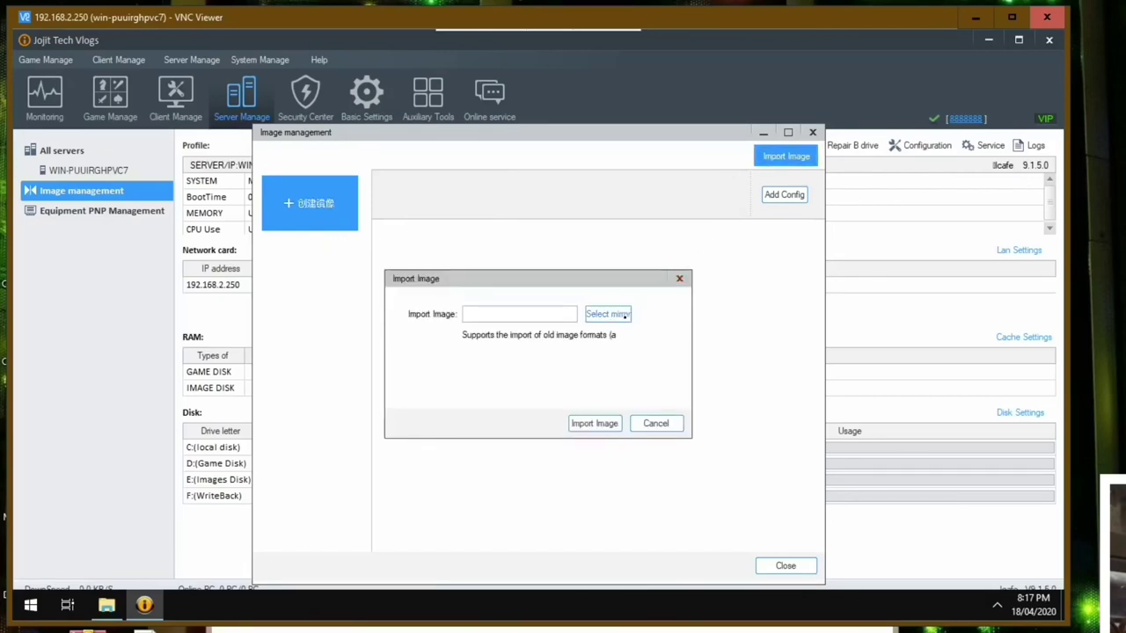
click(607, 314)
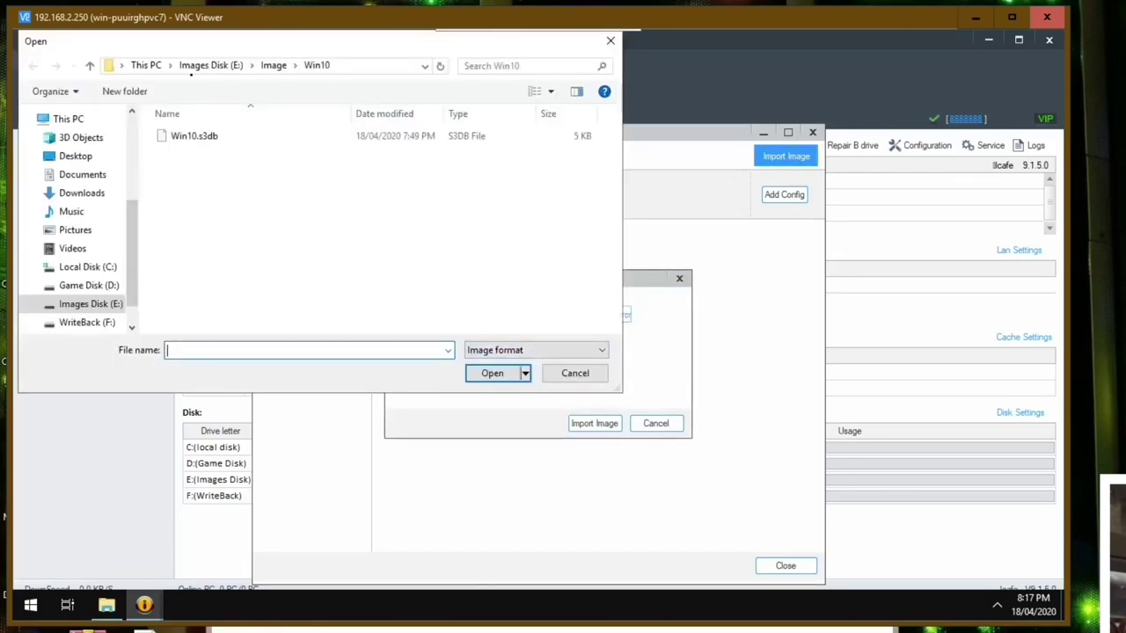
double_click(194, 135)
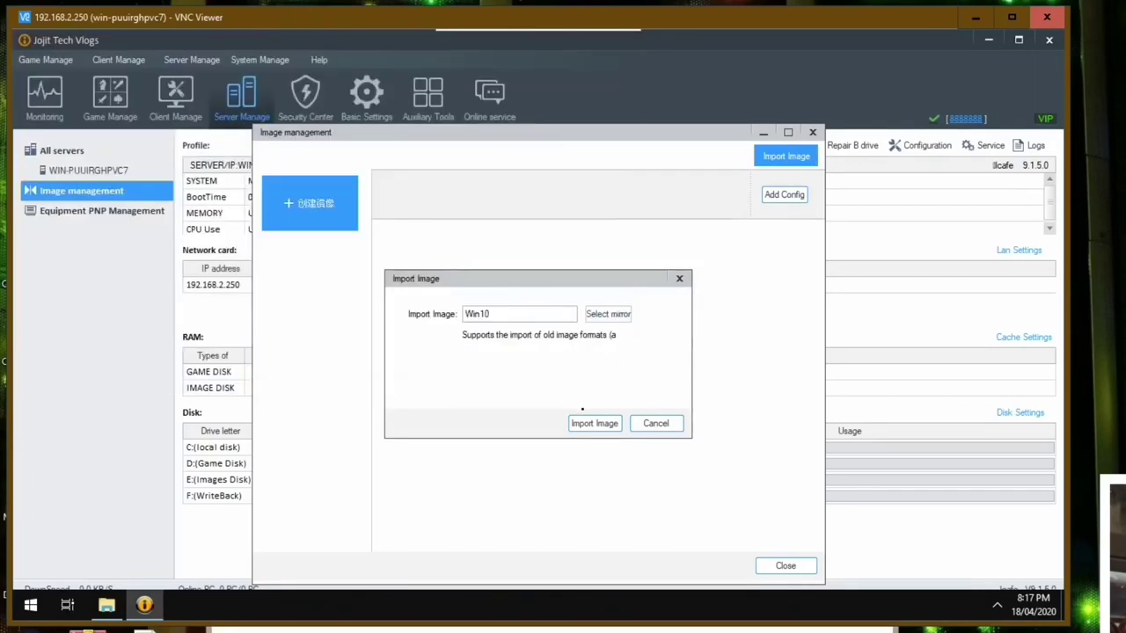
click(583, 424)
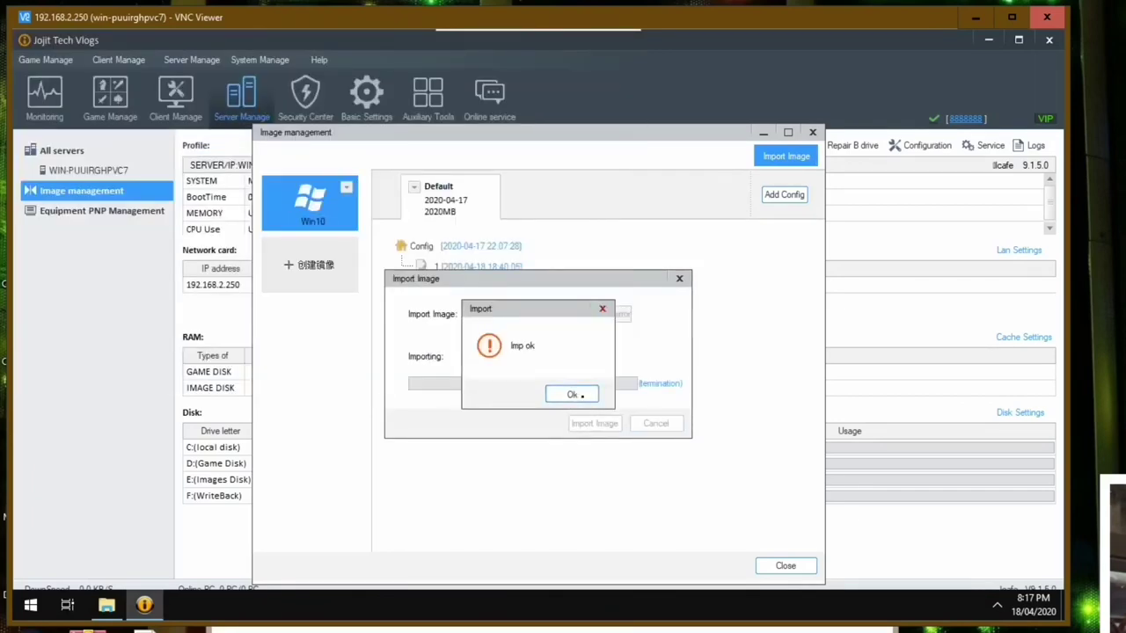
click(572, 395)
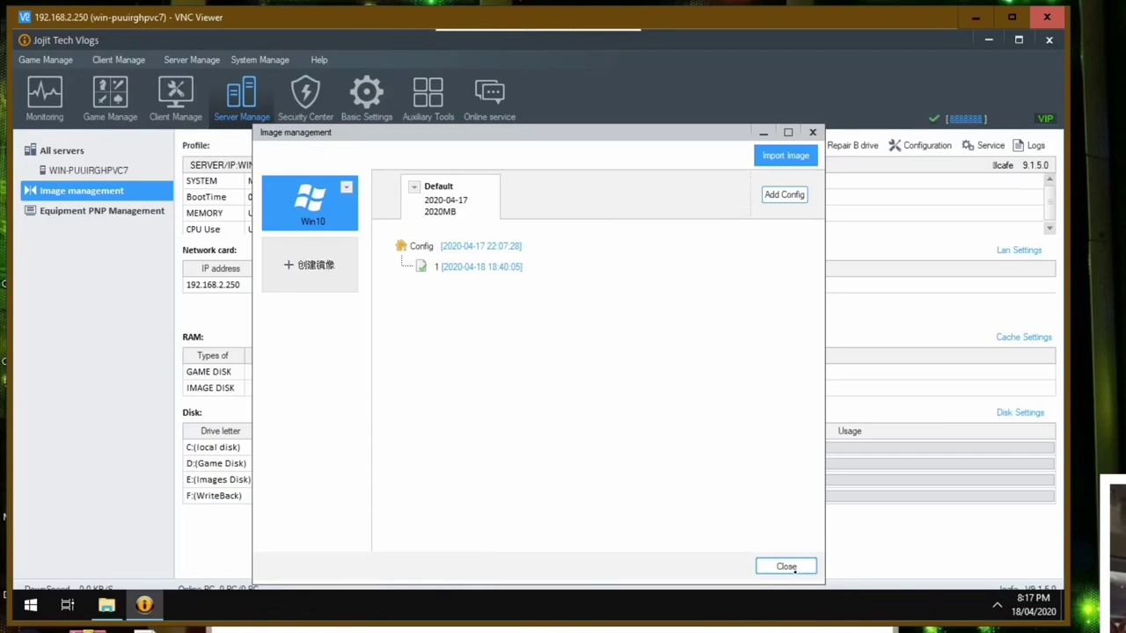
click(786, 567)
click(175, 97)
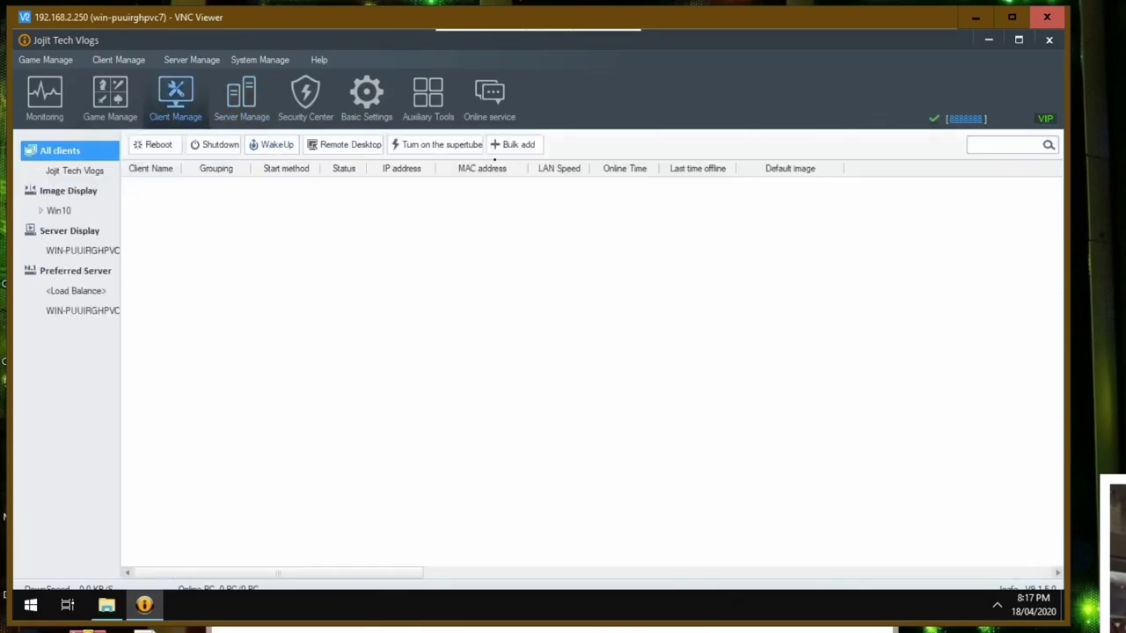
- Bulk-generate 5 clients named from PC01, starting at 192.168.2.101
click(515, 144)
click(643, 183)
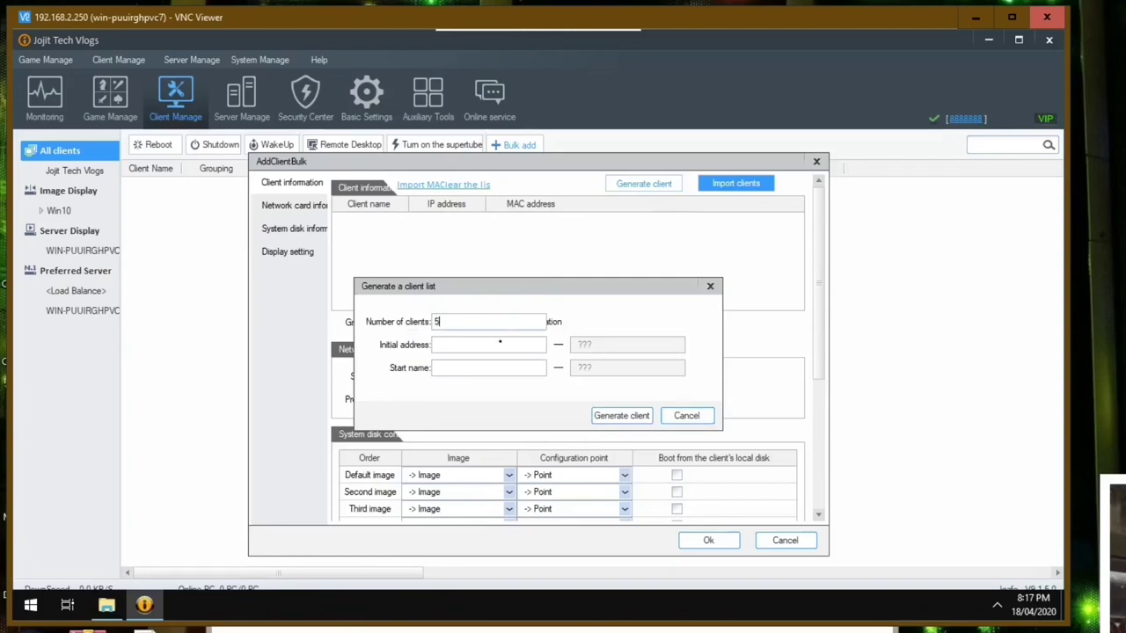
text(5)
key(Tab)
text(192.168.2.101)
key(Tab)
text(PC01)
click(618, 416)
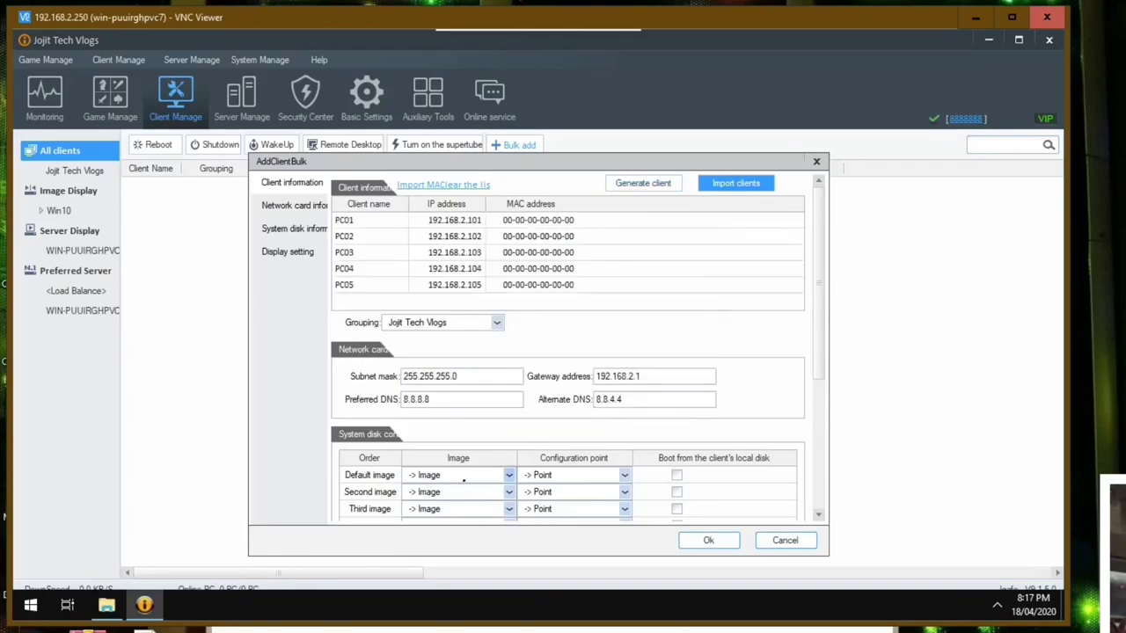
- Set Win10 as default image and 1366*768 screen resolution, then save the clients
click(508, 475)
click(431, 509)
scroll(782, 491, down, 5)
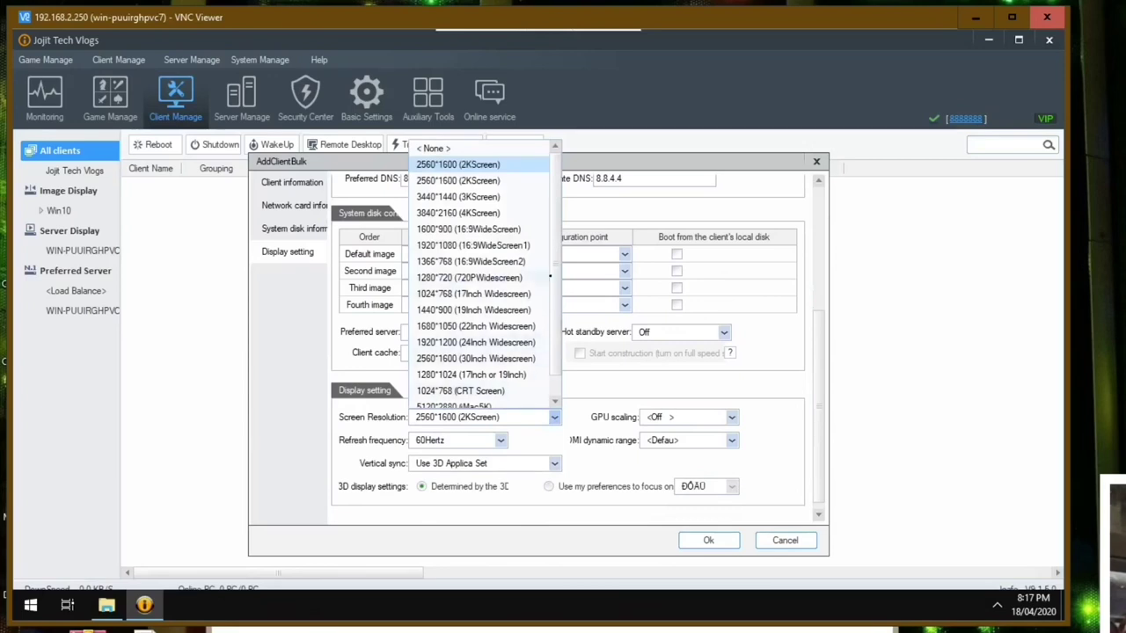
scroll(541, 353, down, 1)
scroll(553, 257, up, 1)
click(515, 261)
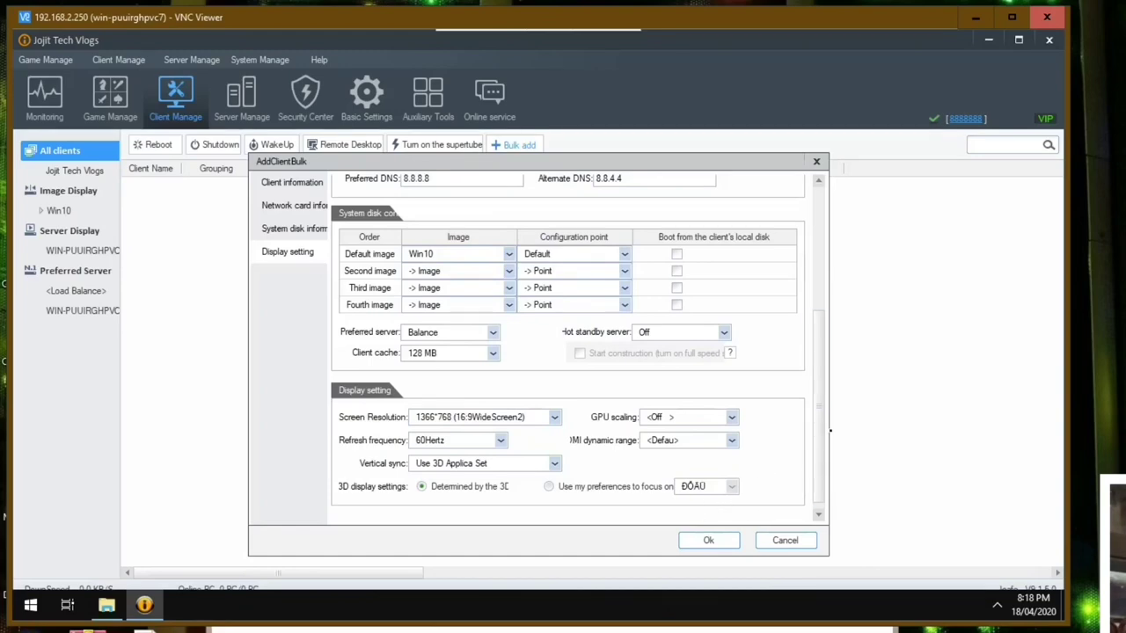
mouse_move(820, 405)
mouse_down()
mouse_move(820, 268)
mouse_move(821, 404)
mouse_up()
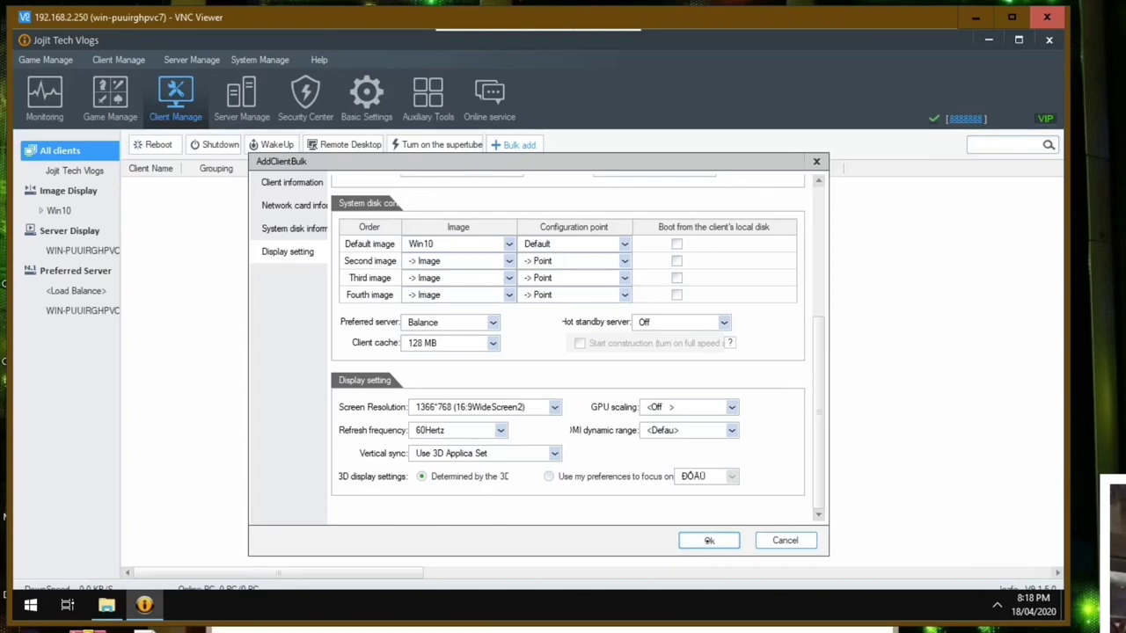
click(708, 540)
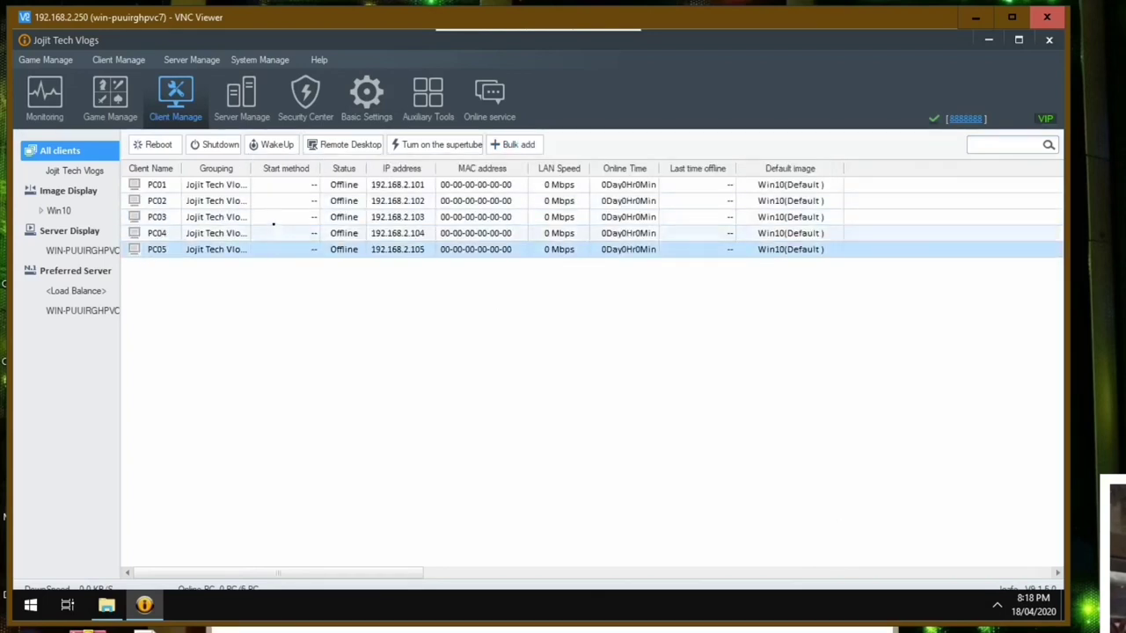
- Start a Remote Desktop session to client PC03
click(274, 223)
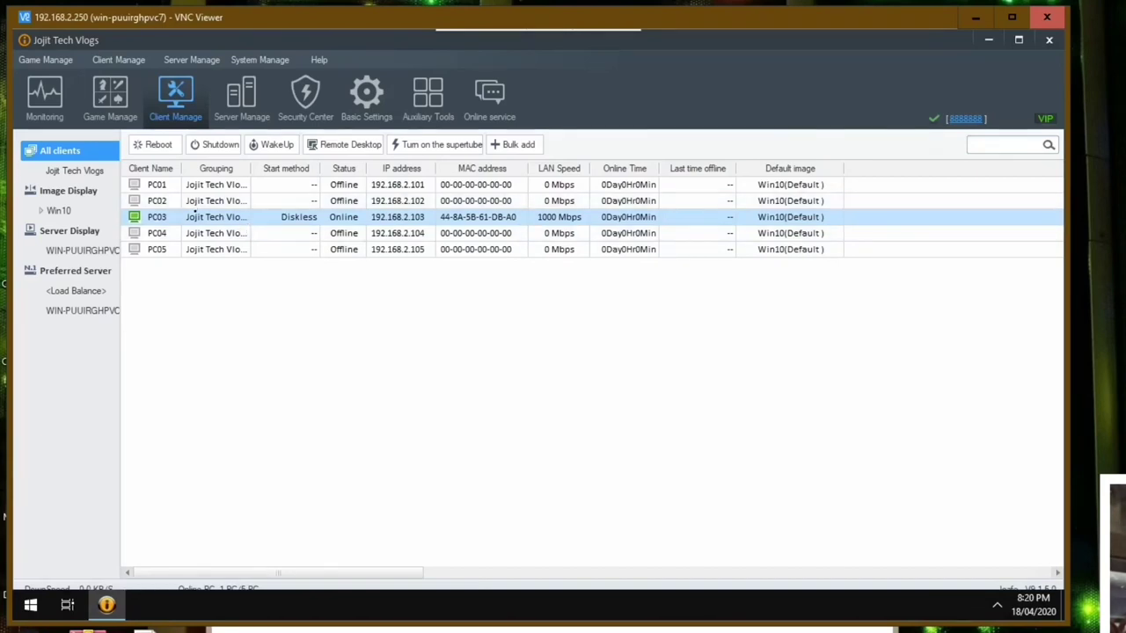
right_click(194, 213)
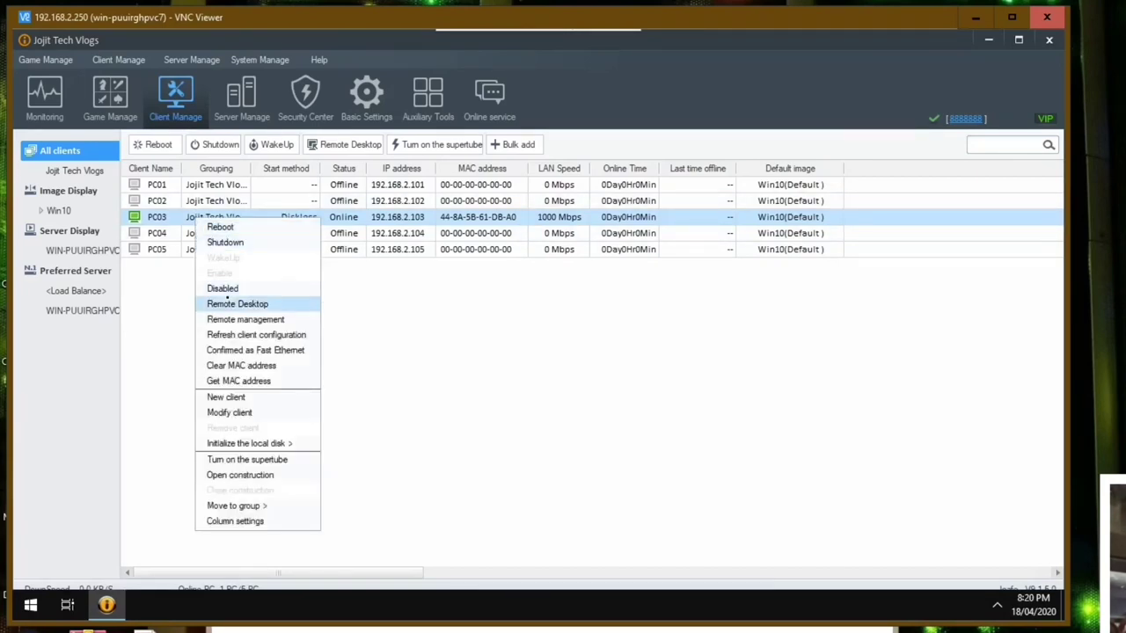
click(231, 304)
click(570, 416)
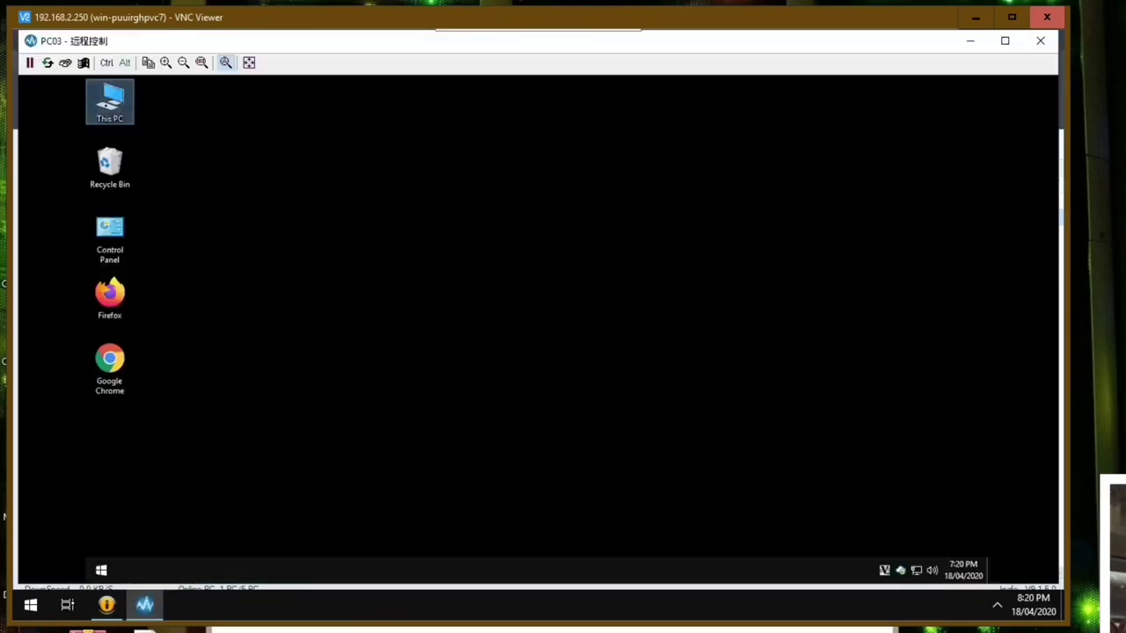
- On PC03, browse the NBMSClient folder on Local Disk (B:) and scroll its files
key(super+e)
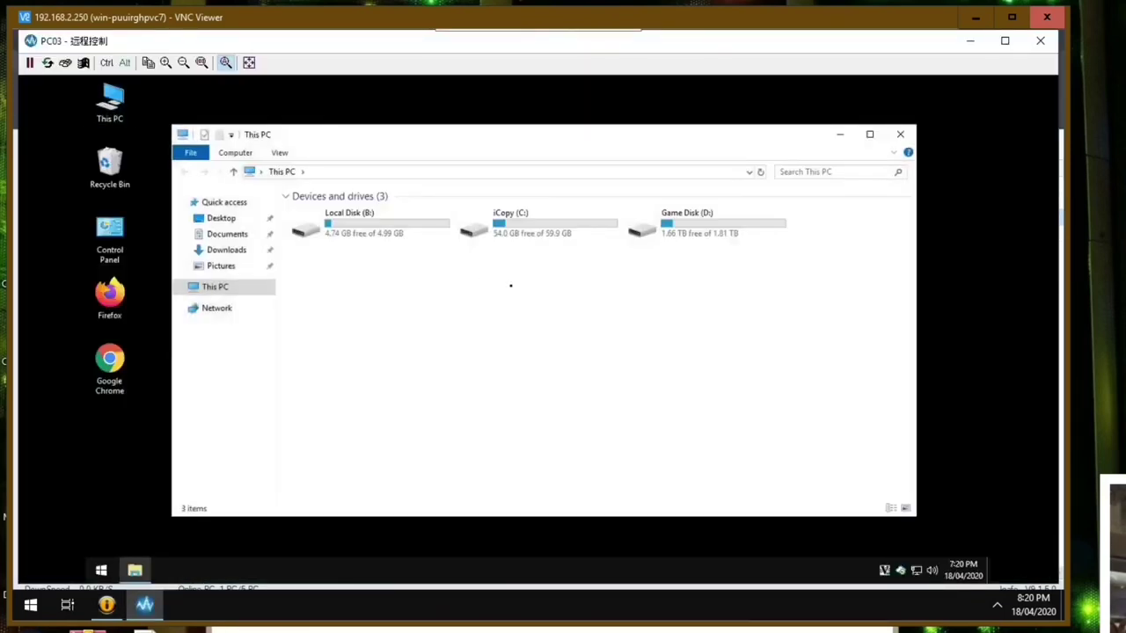
double_click(378, 230)
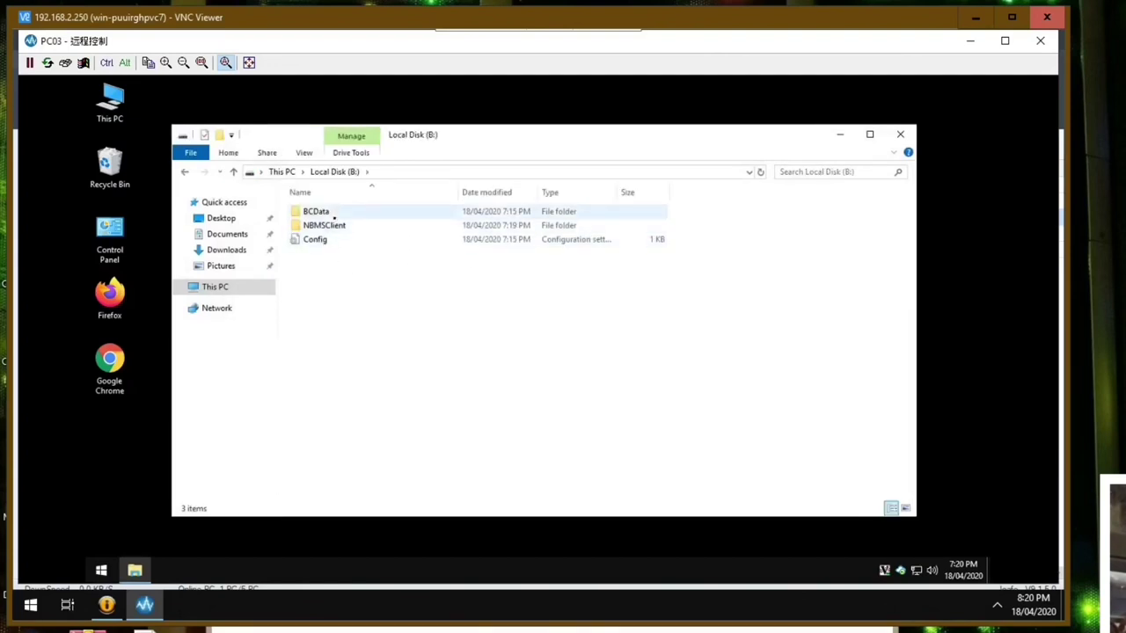
double_click(342, 226)
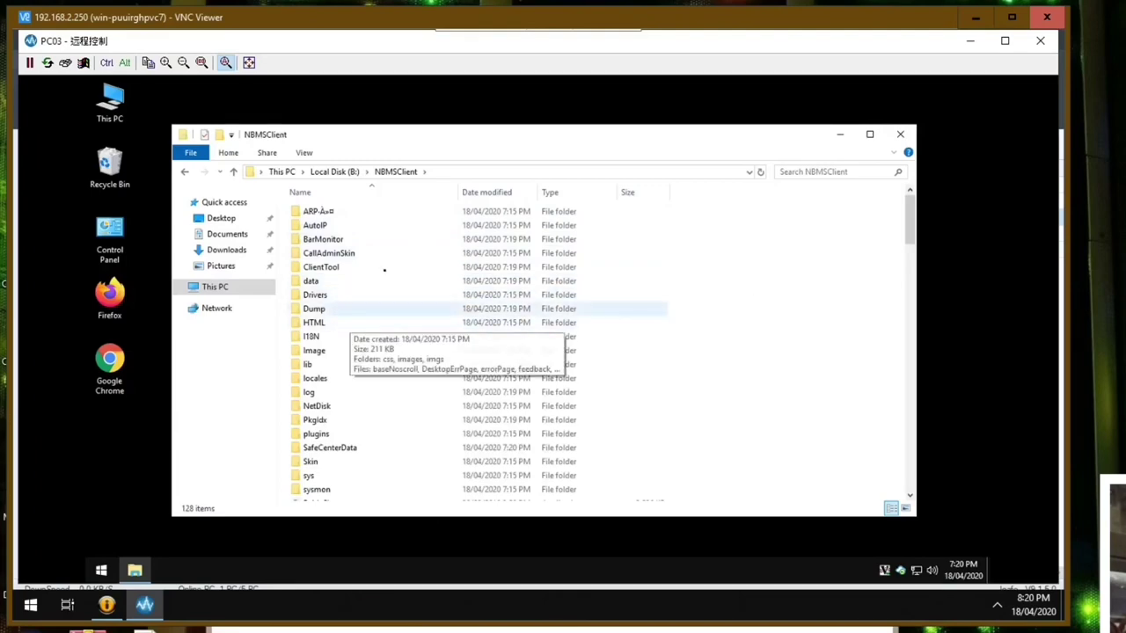
scroll(344, 341, down, 4)
drag(910, 255, 909, 224)
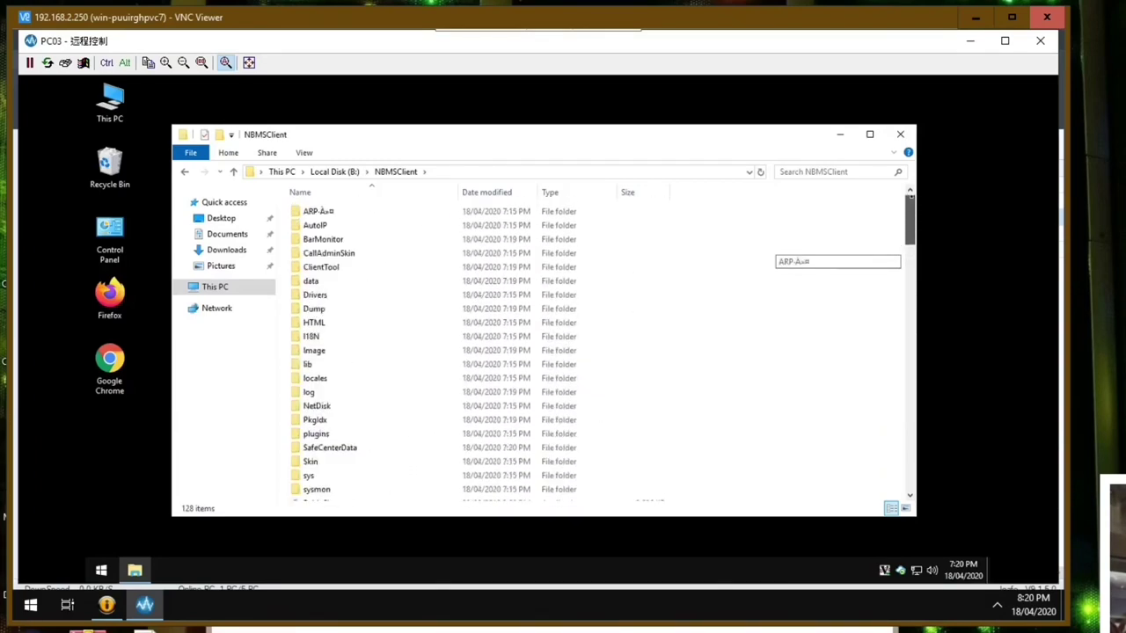
click(233, 172)
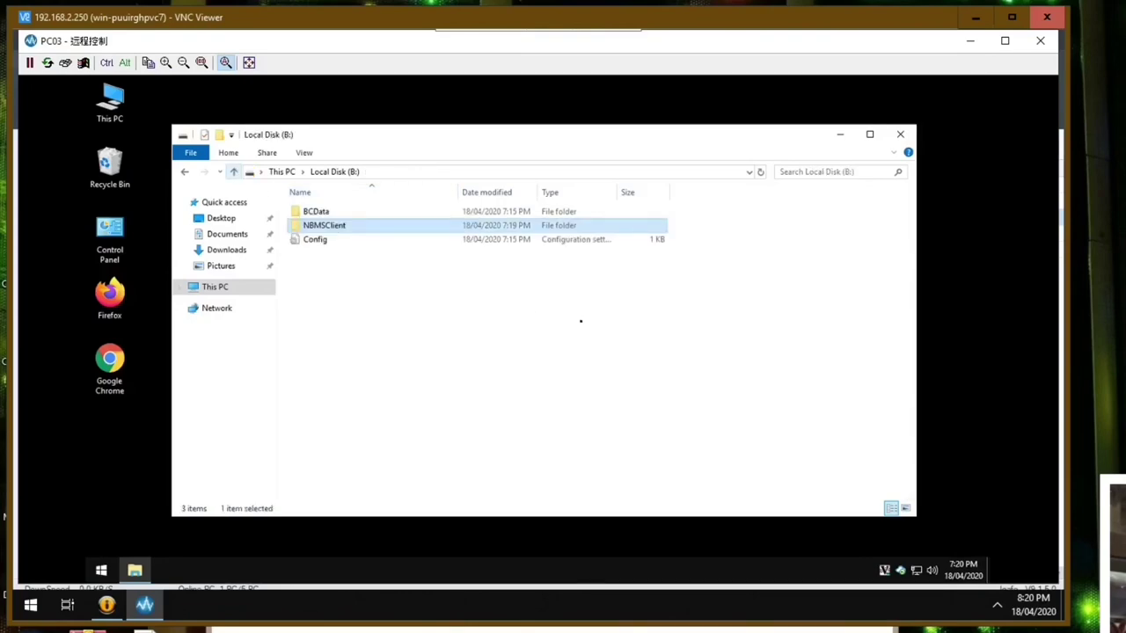
double_click(339, 226)
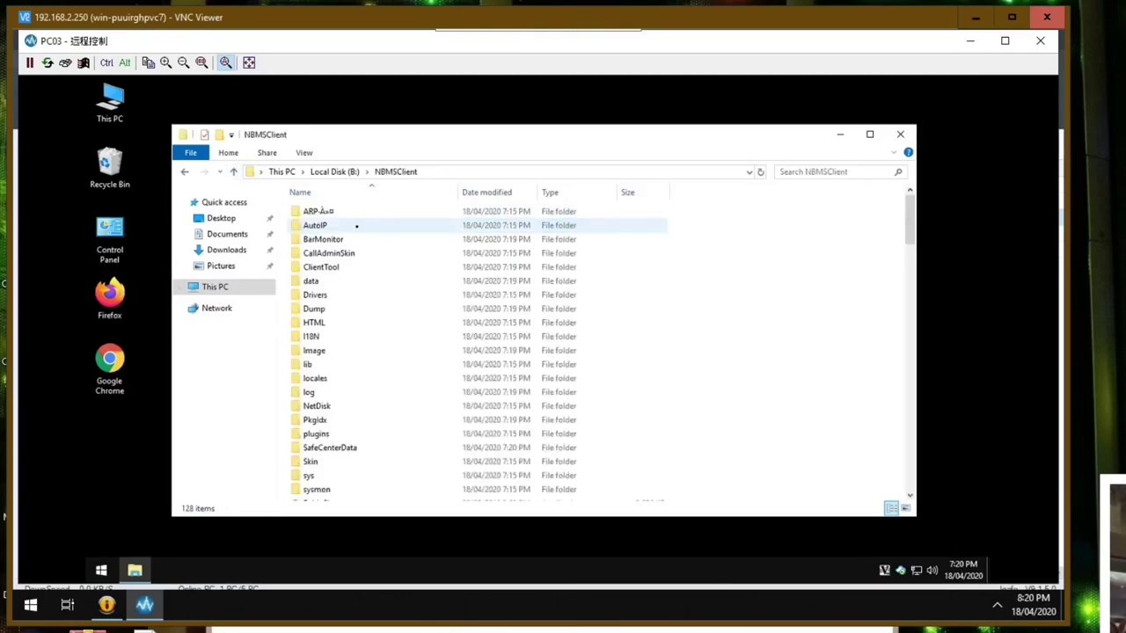
scroll(792, 211, down, 20)
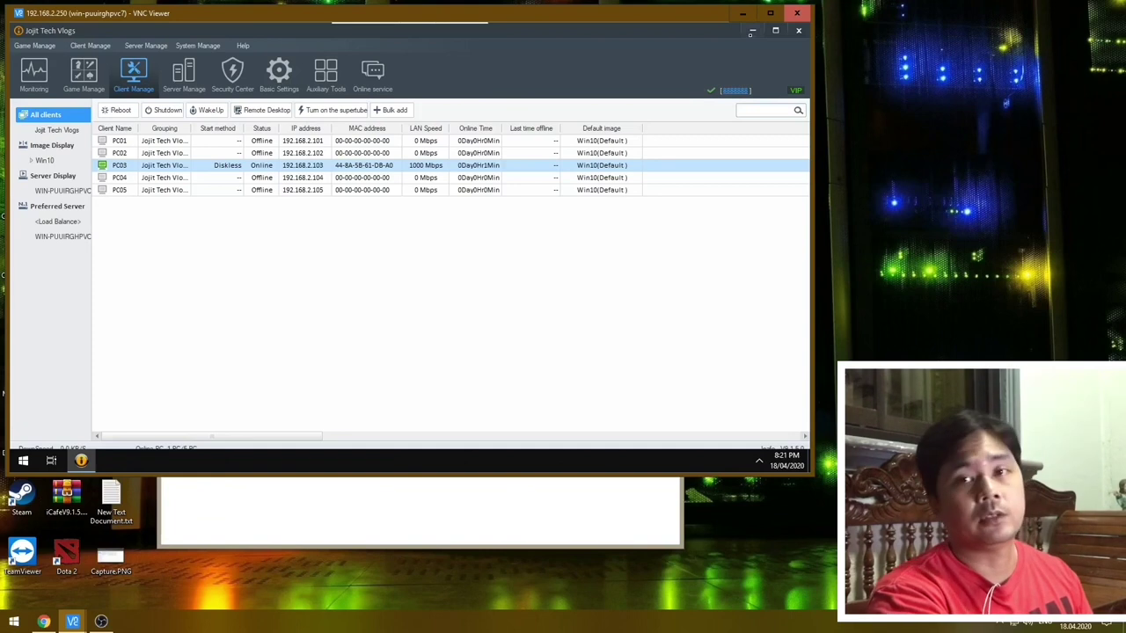
- Minimise the console, refresh the server desktop repeatedly, then select PC02 in the client list
click(752, 30)
right_click(579, 151)
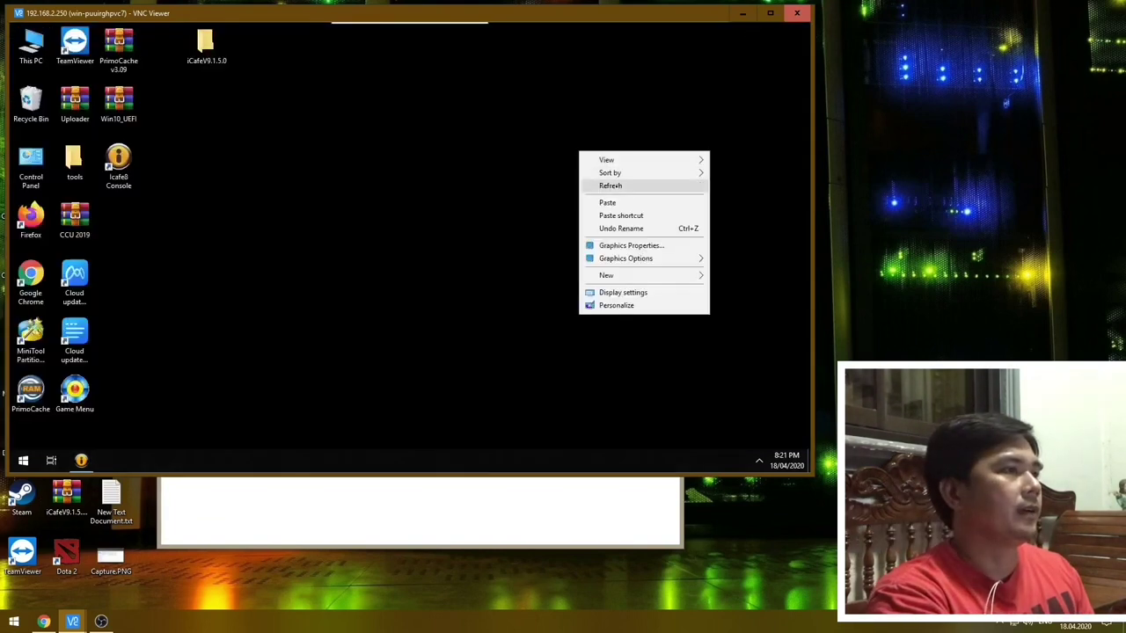
click(607, 186)
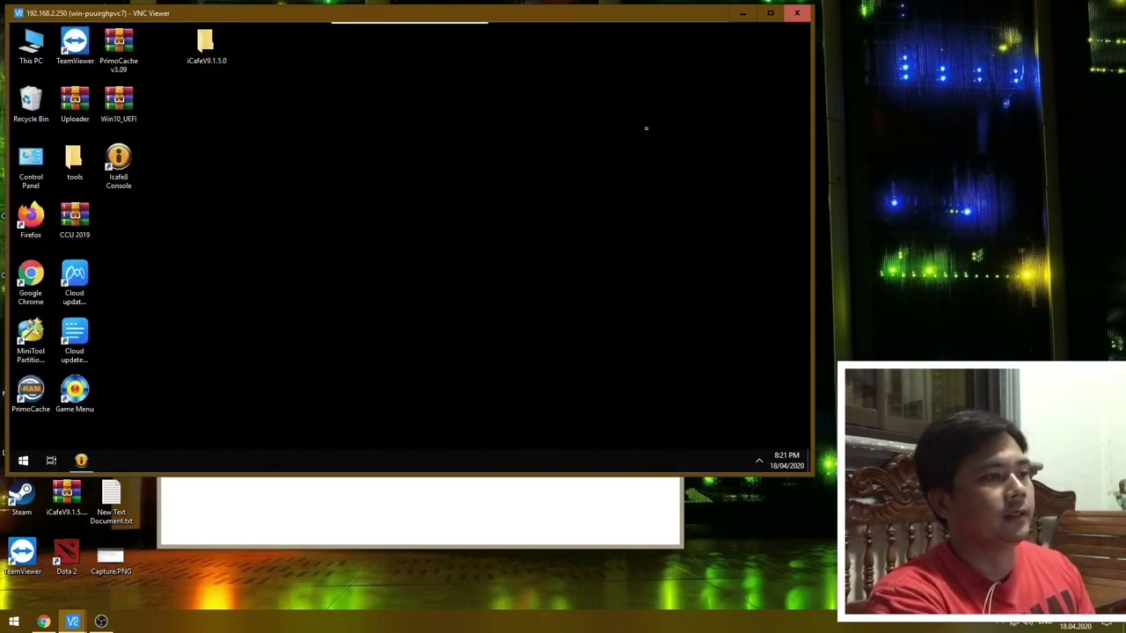
click(759, 460)
right_click(514, 195)
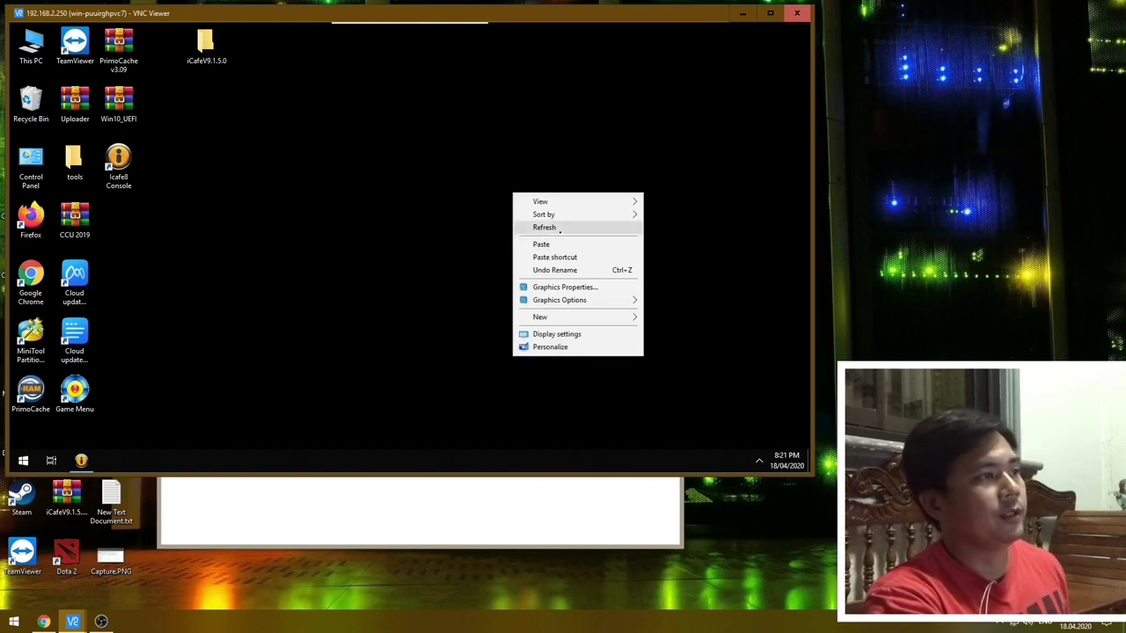
click(552, 227)
right_click(387, 263)
click(420, 296)
right_click(423, 212)
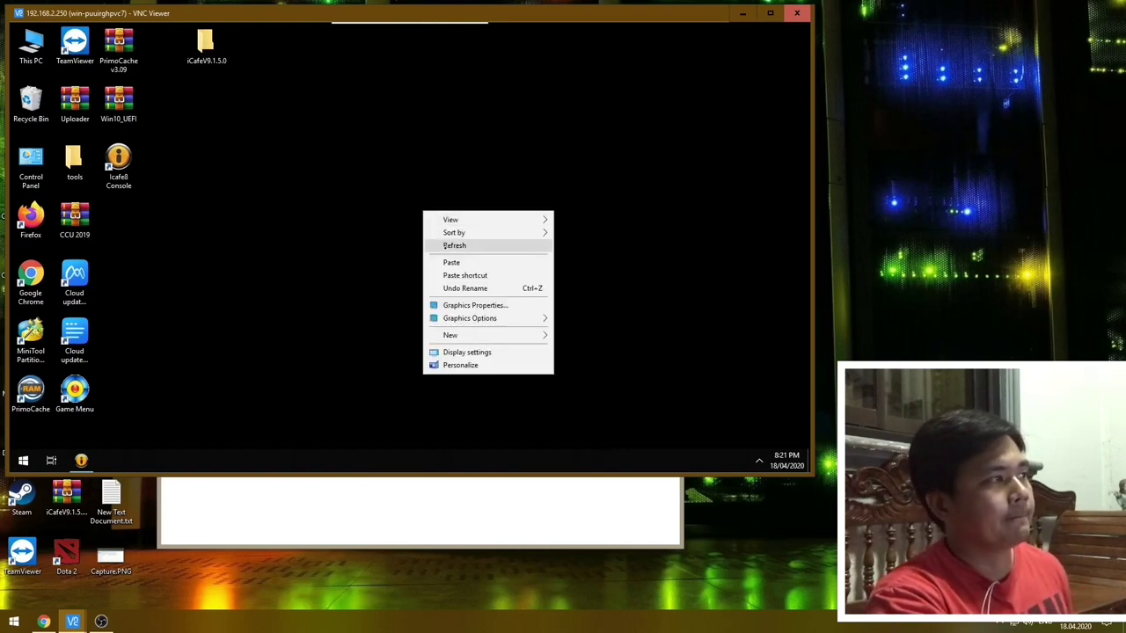
click(445, 248)
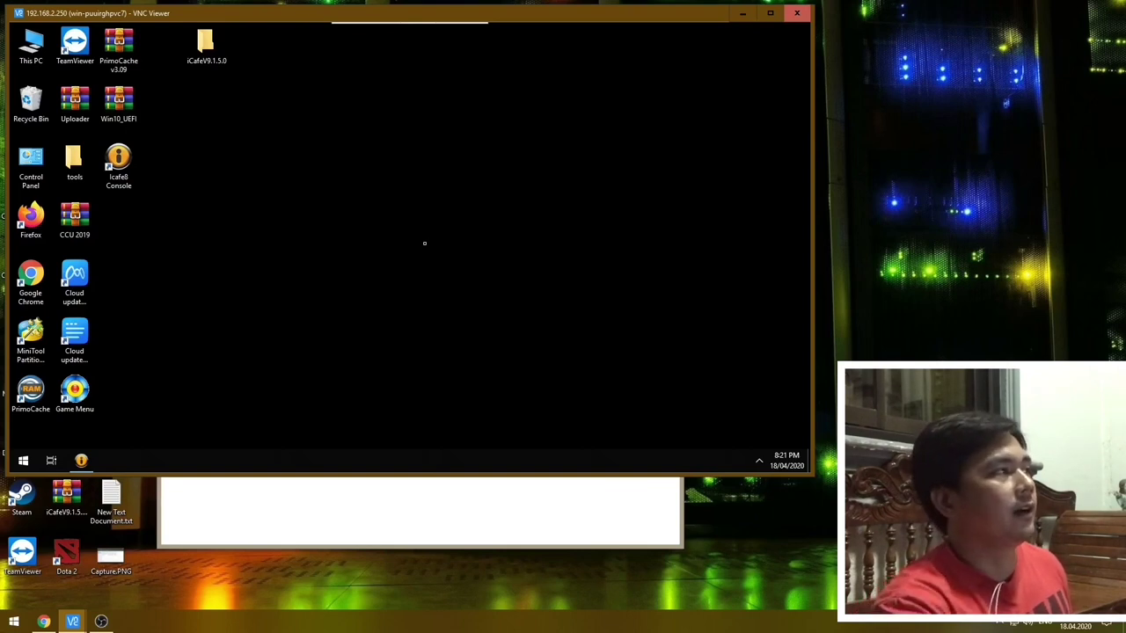
right_click(532, 180)
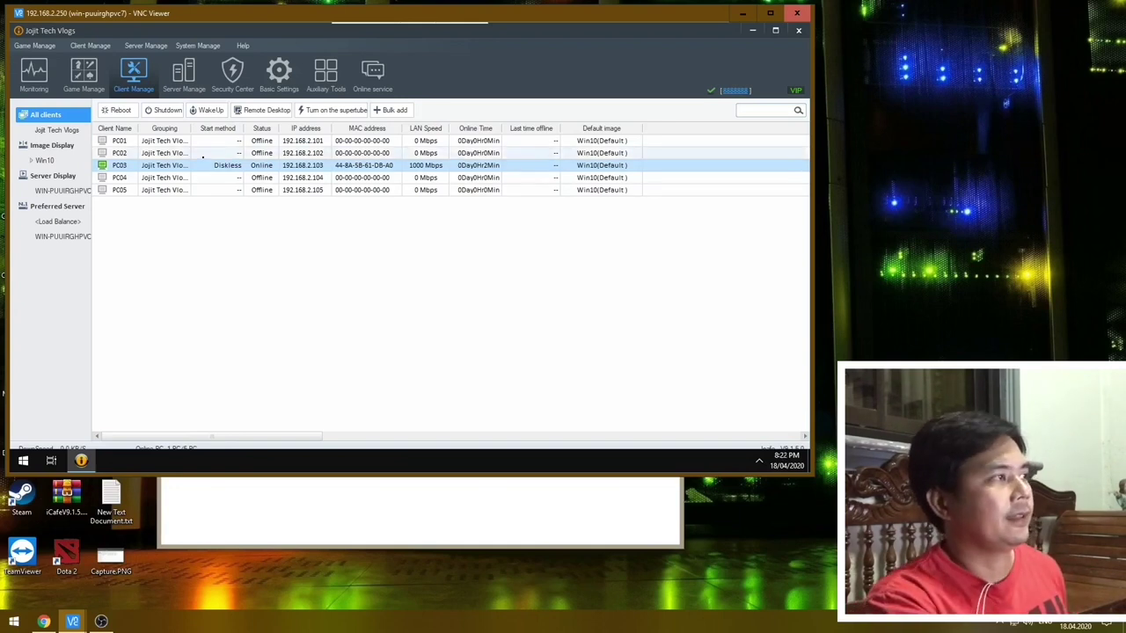
click(198, 153)
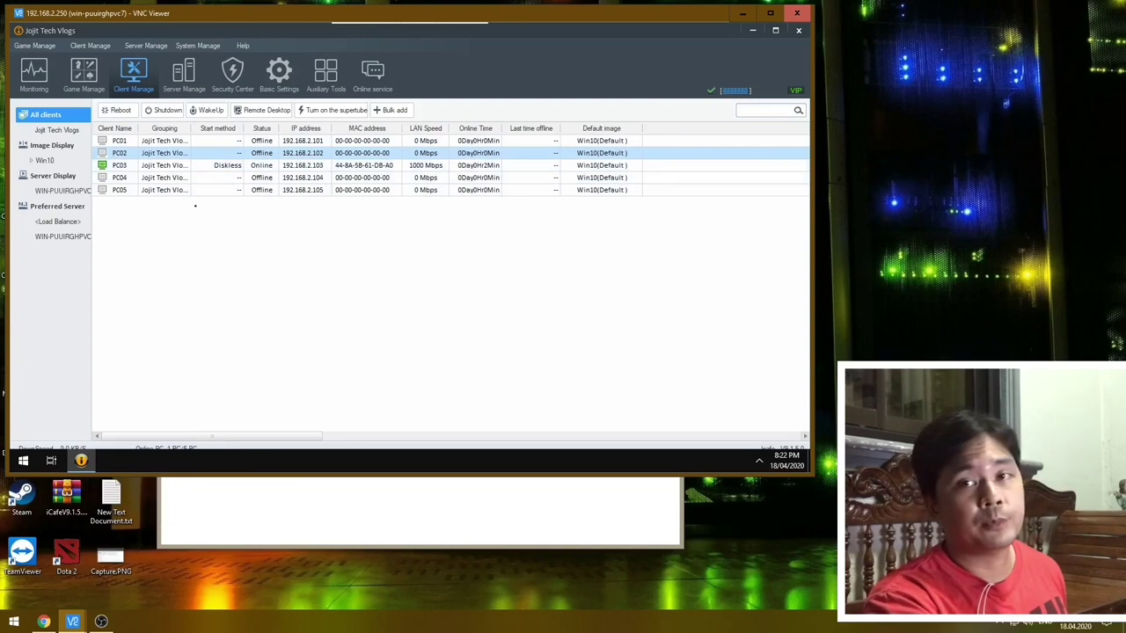